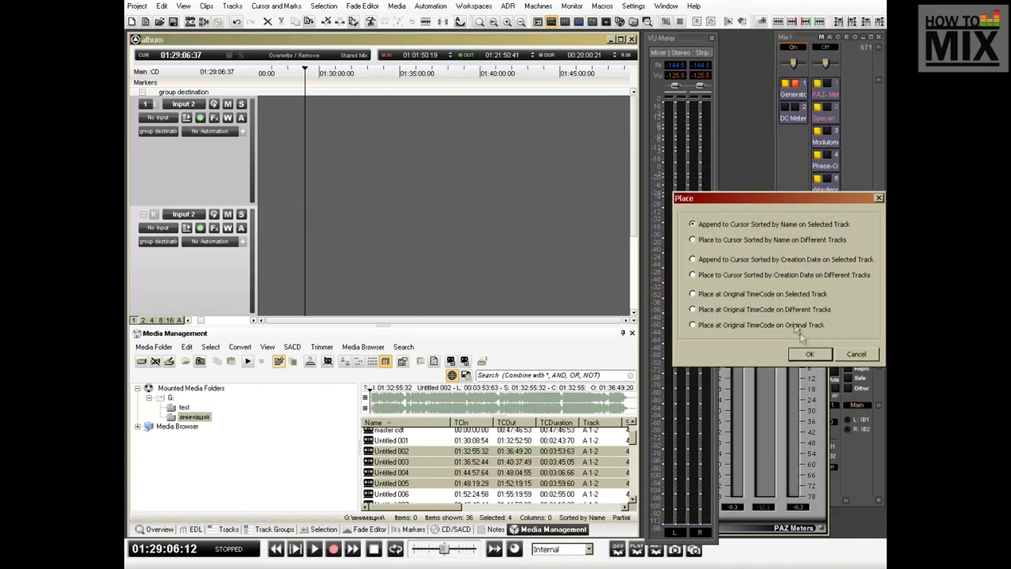
# Step: Append the selected clips Untitled 002 to 005 at the cursor, sorted by name, and abut them with a gap time of 05:00
pyautogui.click(810, 355)
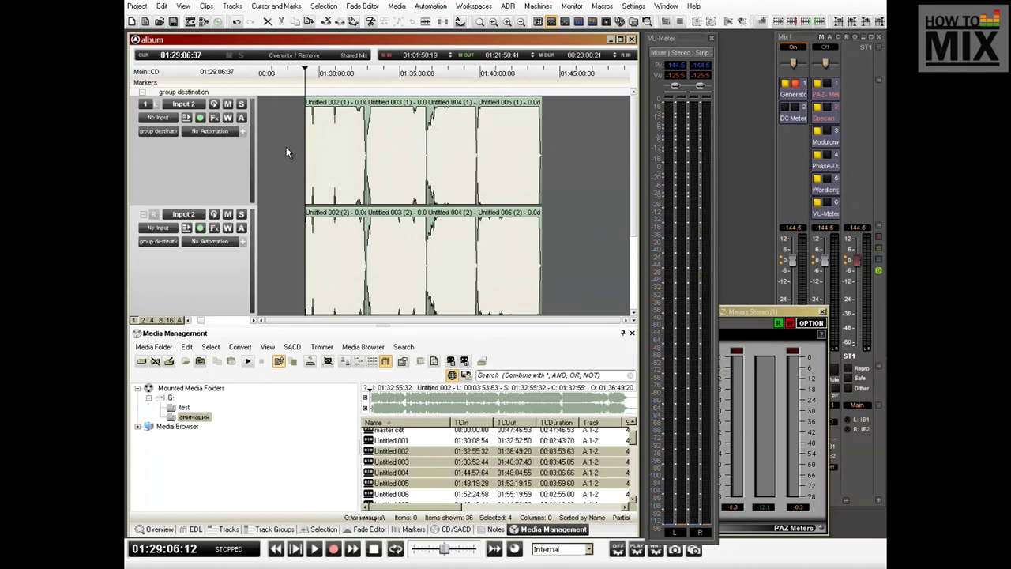
pyautogui.hotkey('ctrl', 'a')
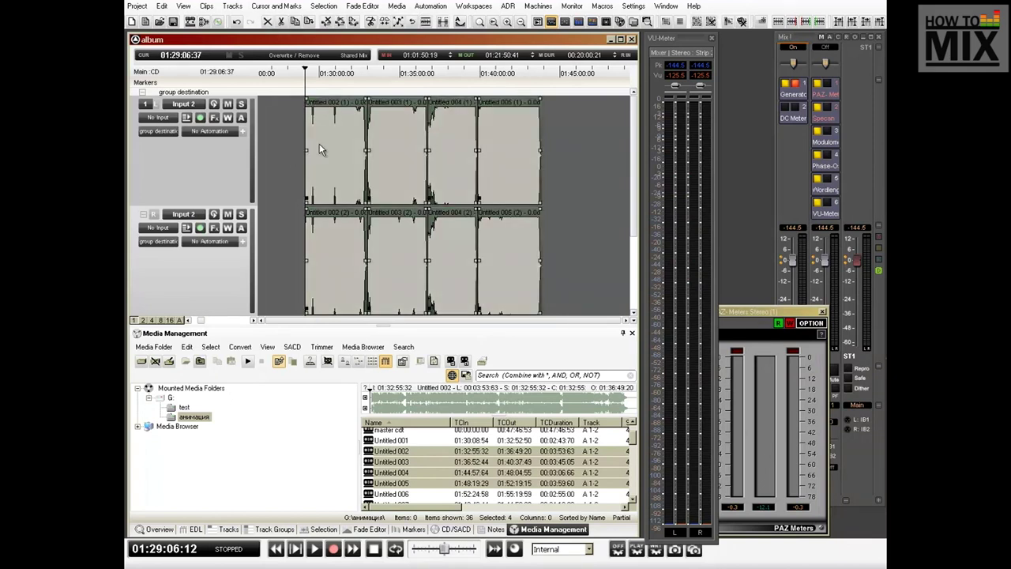
pyautogui.click(165, 7)
pyautogui.moveTo(214, 512)
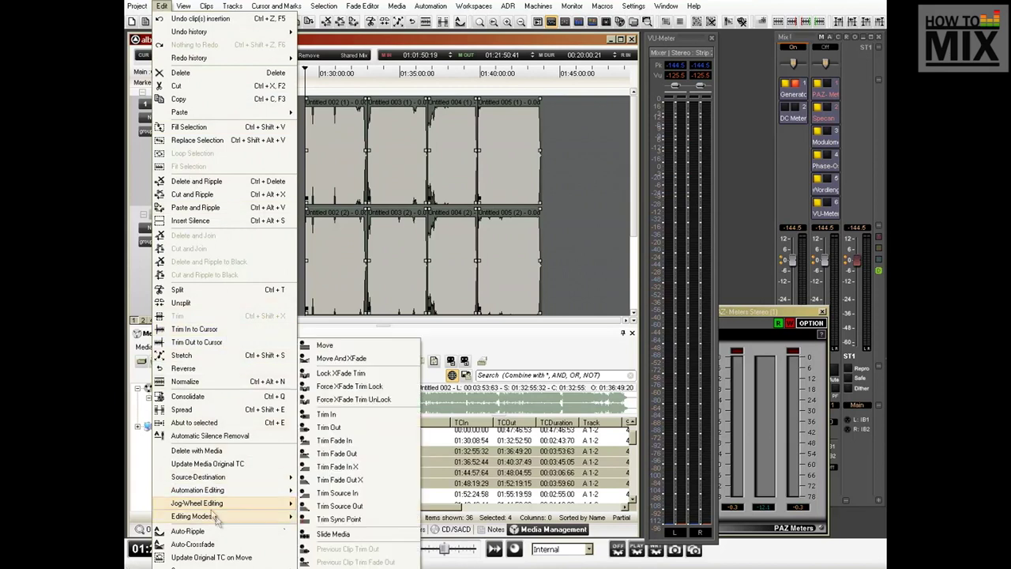
pyautogui.click(242, 423)
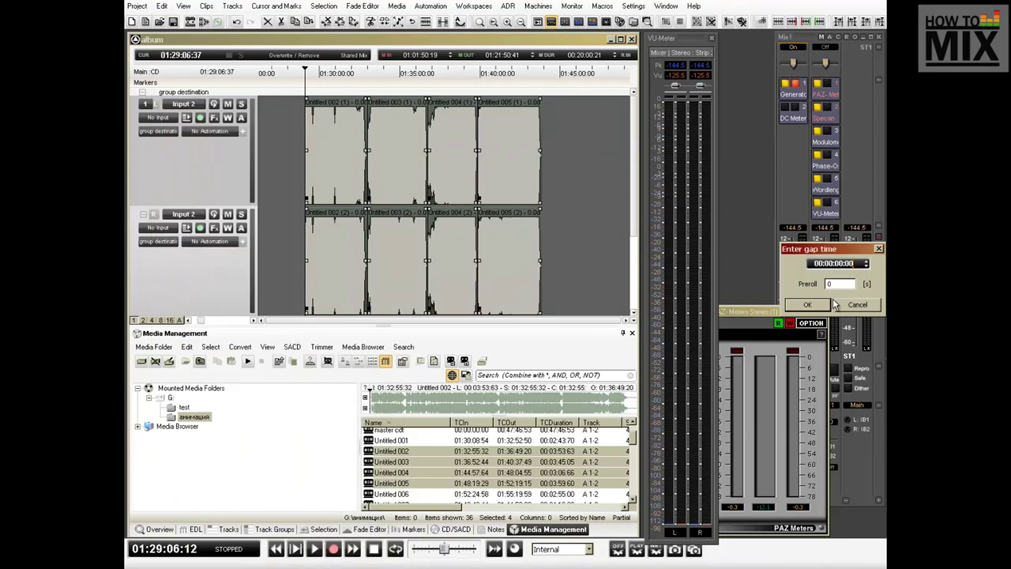
pyautogui.write('05:00')
pyautogui.press('Return')
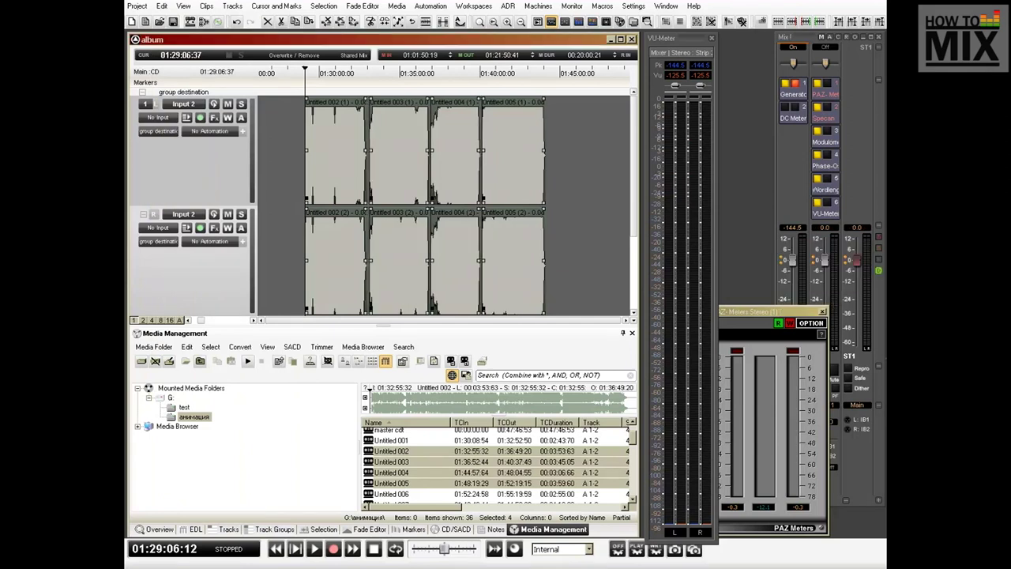
pyautogui.click(614, 181)
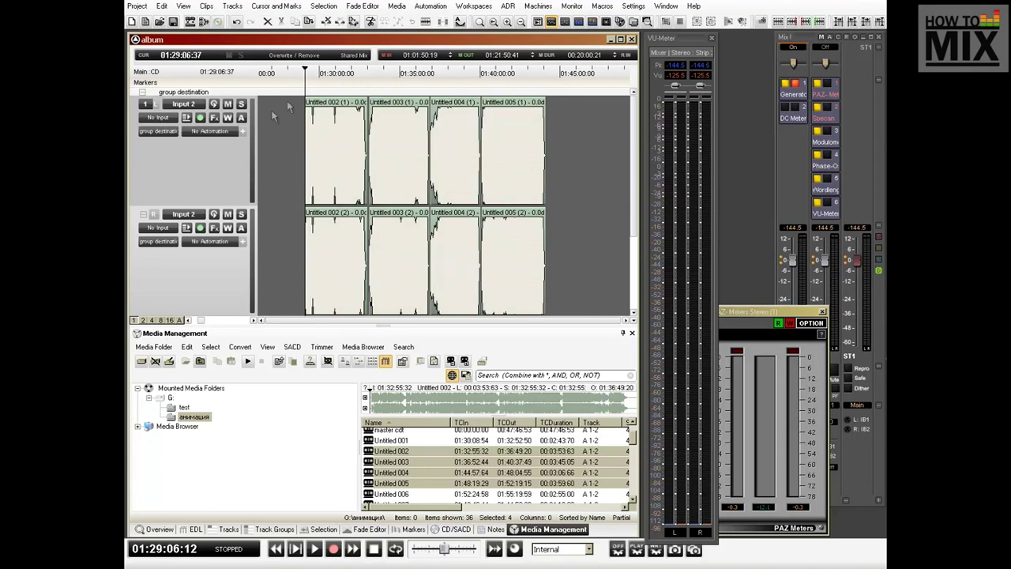
# Step: Spot-check playback at one point inside each of the four placed clips
pyautogui.click(317, 89)
pyautogui.press('space')
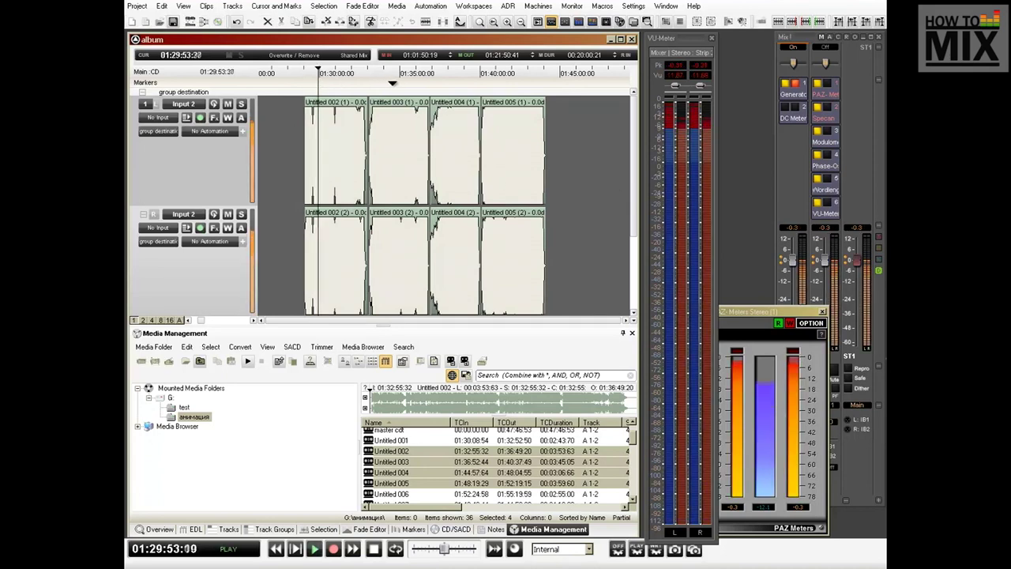
pyautogui.click(392, 84)
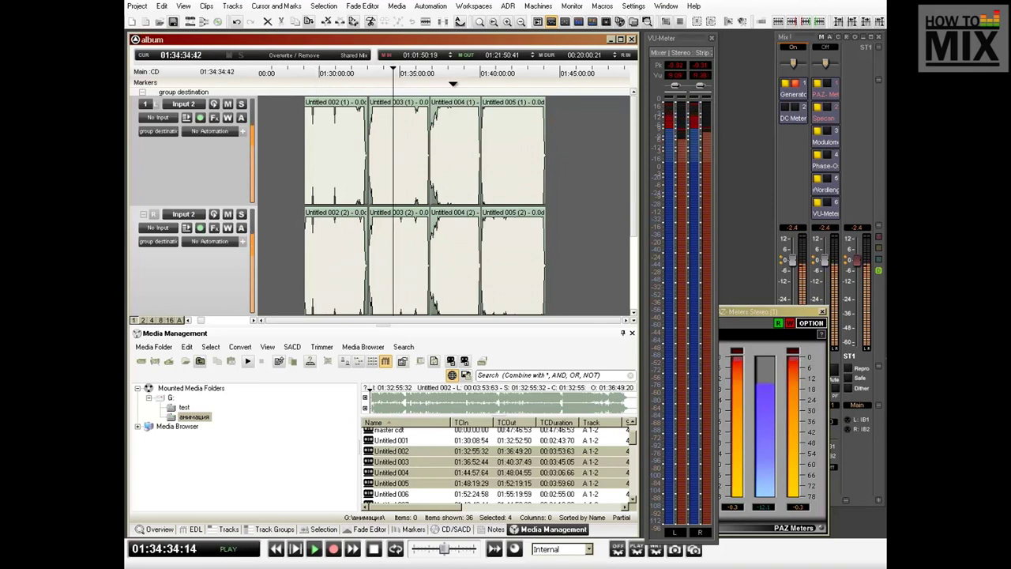
pyautogui.click(456, 83)
pyautogui.click(513, 83)
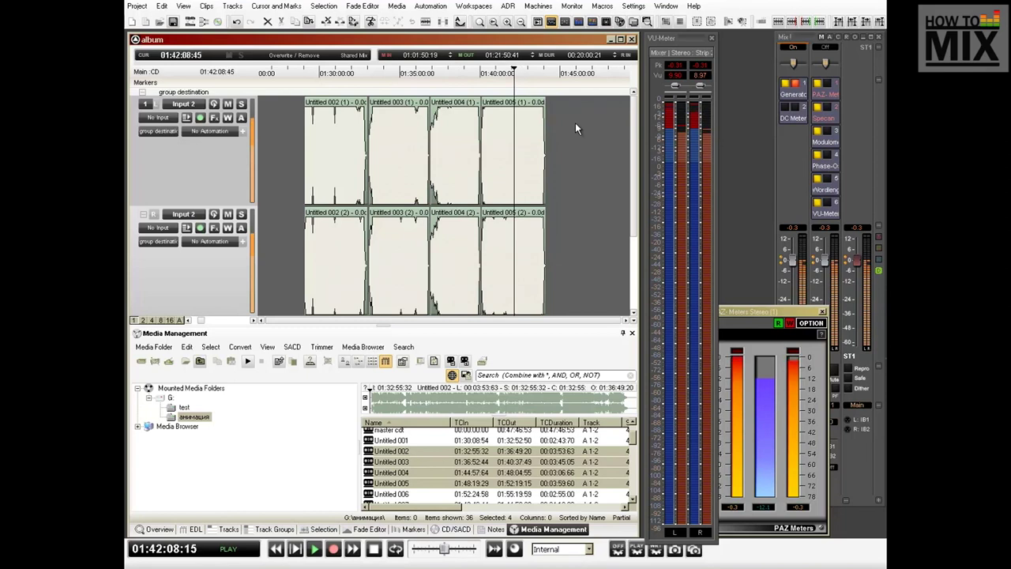
pyautogui.press('space')
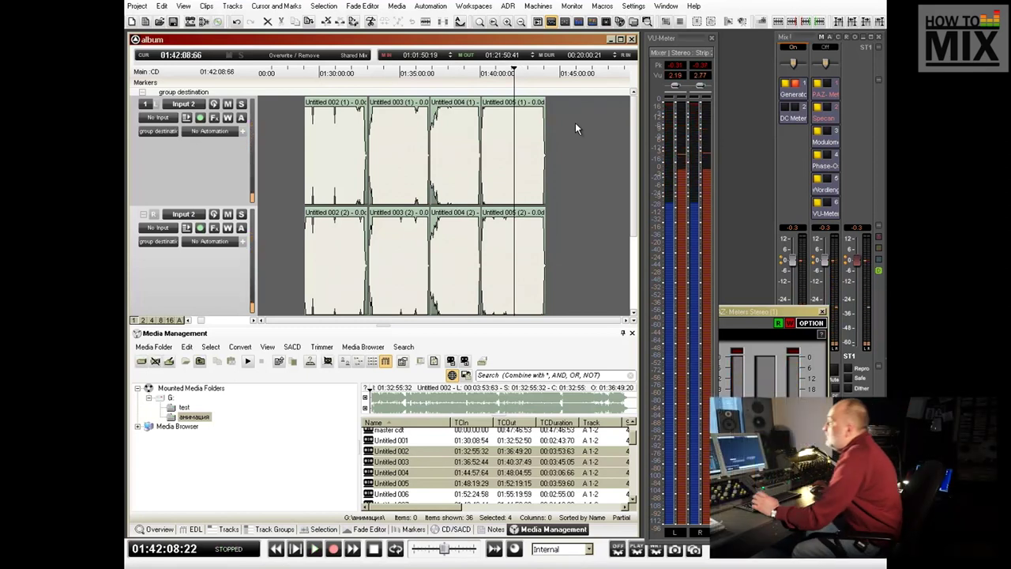
# Step: Select the Untitled 002 clip and listen to its opening up close
pyautogui.click(333, 141)
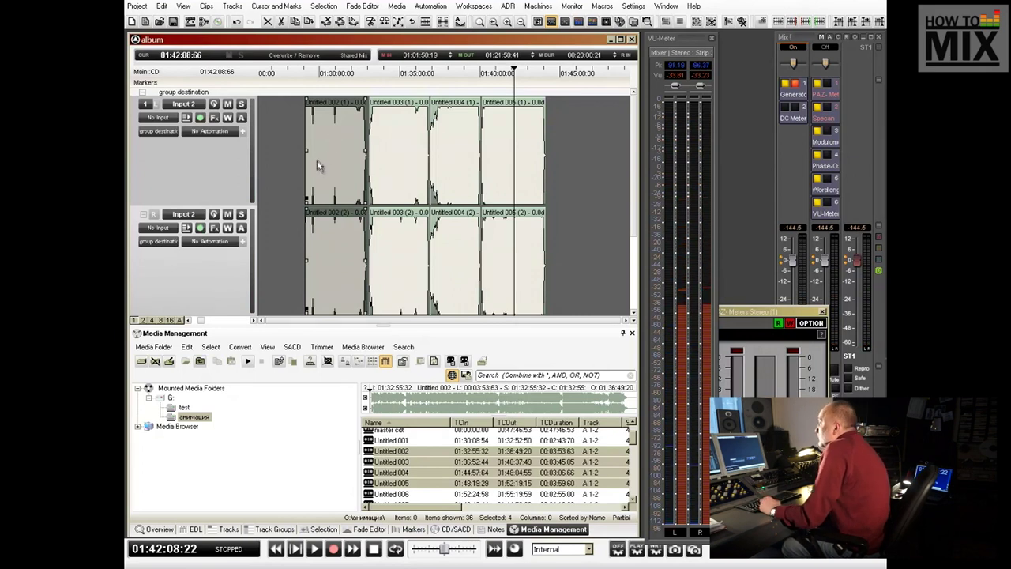
pyautogui.moveTo(320, 147); pyautogui.dragTo(294, 164)
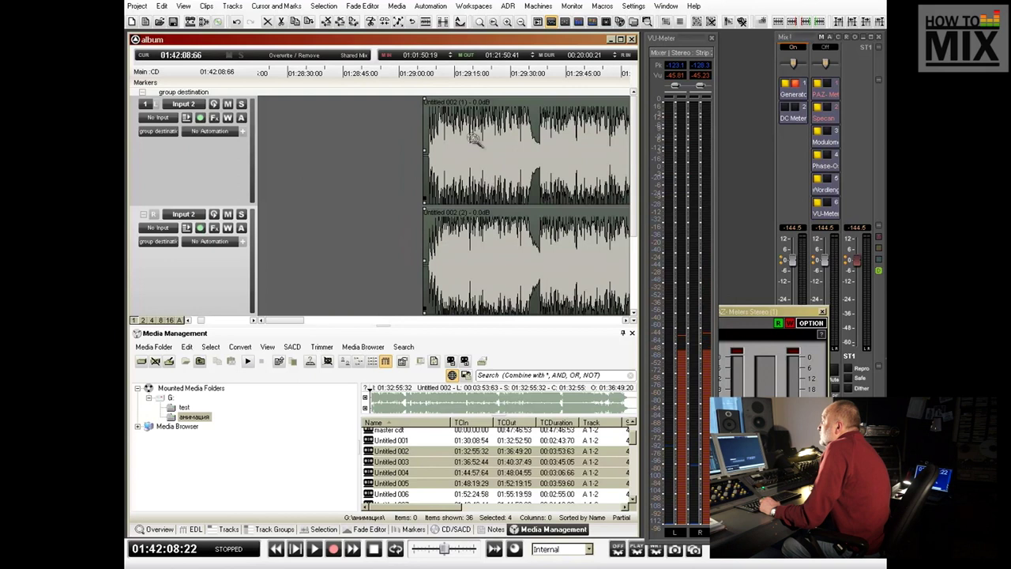
pyautogui.moveTo(474, 139); pyautogui.dragTo(408, 165)
pyautogui.press('space')
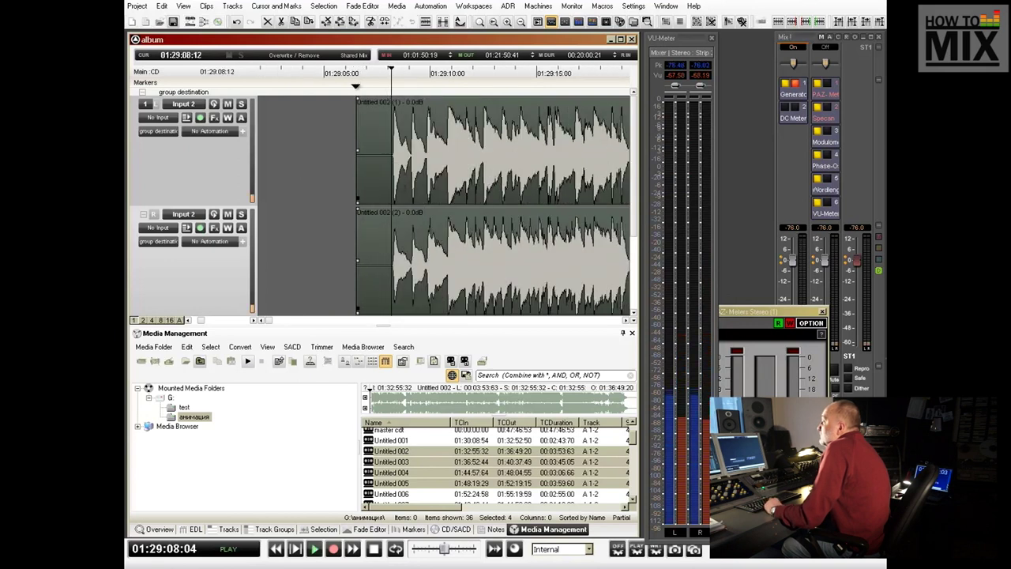
pyautogui.press('space')
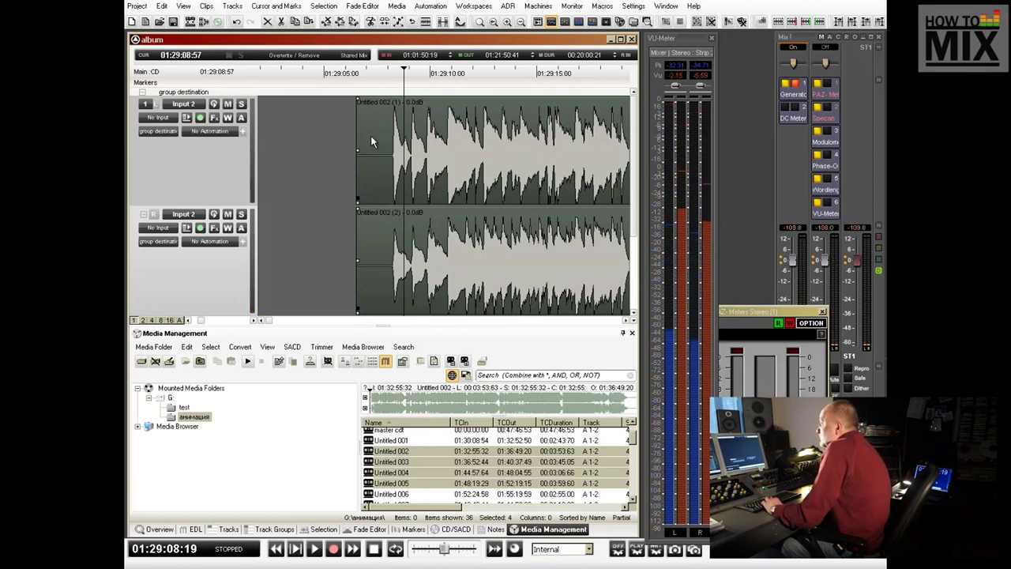
# Step: Trim the silent start of Untitled 002 to just before the audio begins and add a very short fade-in
pyautogui.moveTo(407, 141); pyautogui.dragTo(487, 178)
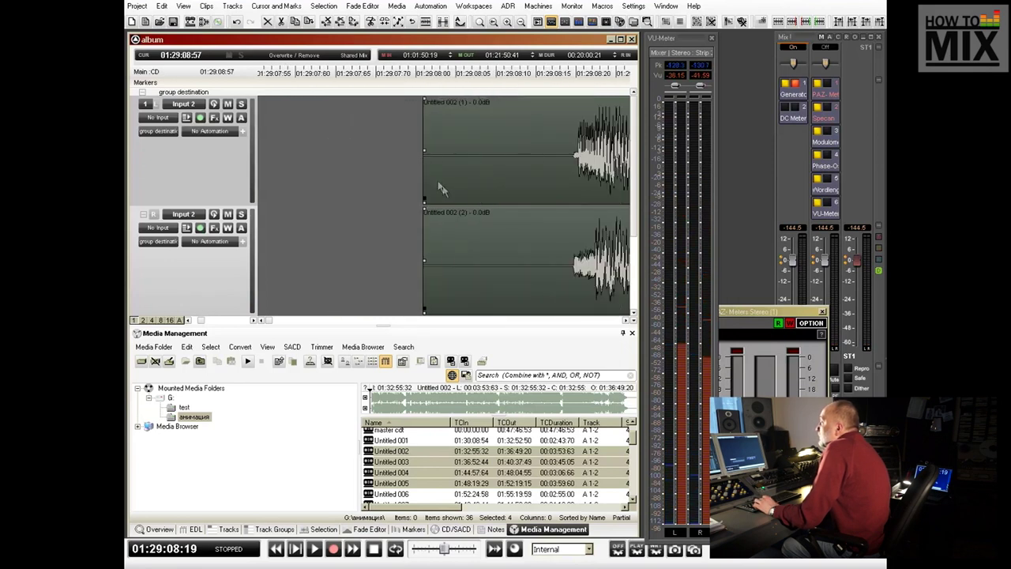
pyautogui.moveTo(424, 151); pyautogui.dragTo(556, 158)
pyautogui.moveTo(563, 101); pyautogui.dragTo(569, 100)
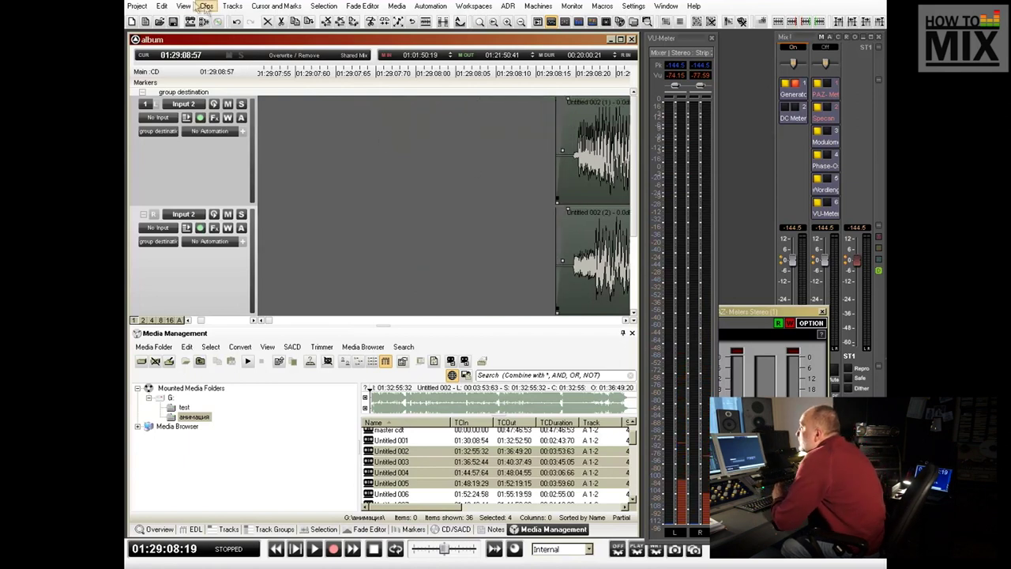
# Step: Set the waveform display to Auto-Scale Visible Waveform
pyautogui.click(183, 5)
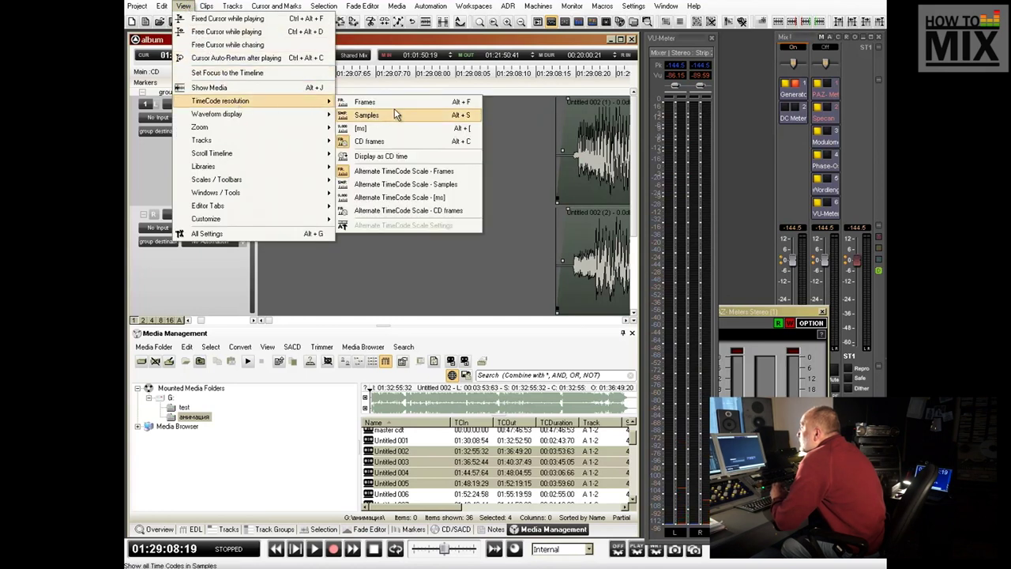
pyautogui.moveTo(265, 116)
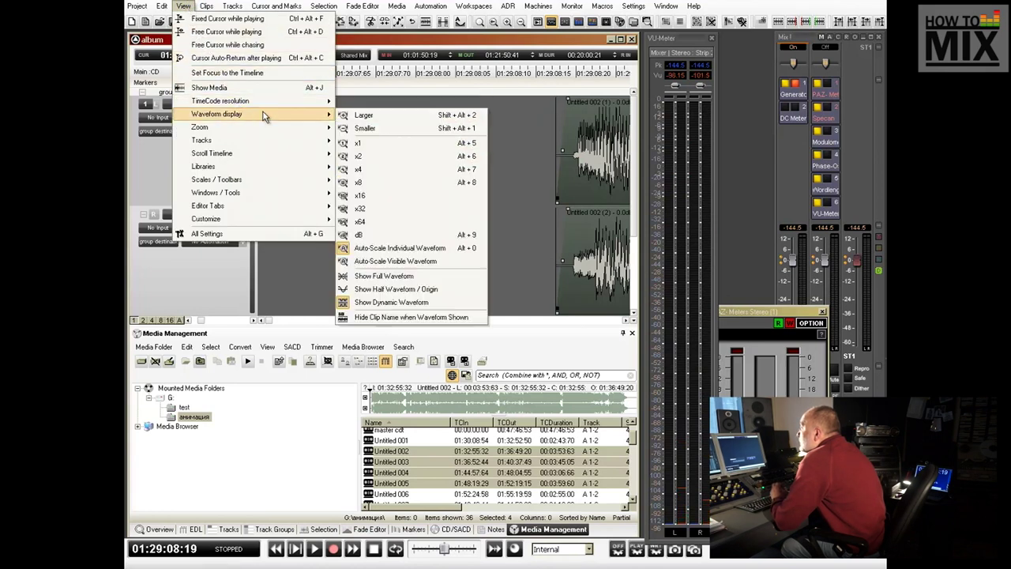
pyautogui.click(443, 263)
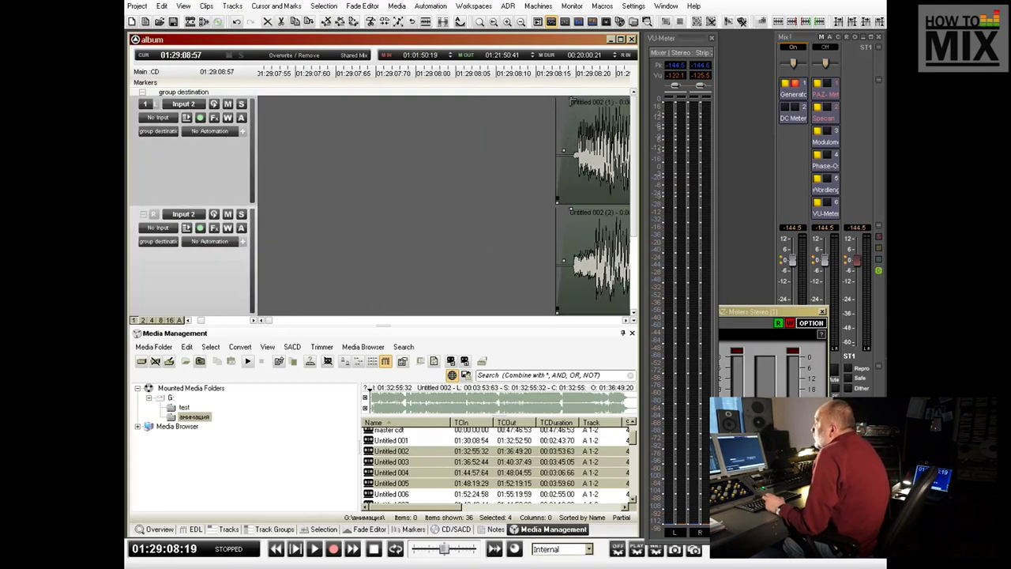
# Step: Play back the trimmed start of Untitled 002 from just ahead of the clip
pyautogui.click(529, 71)
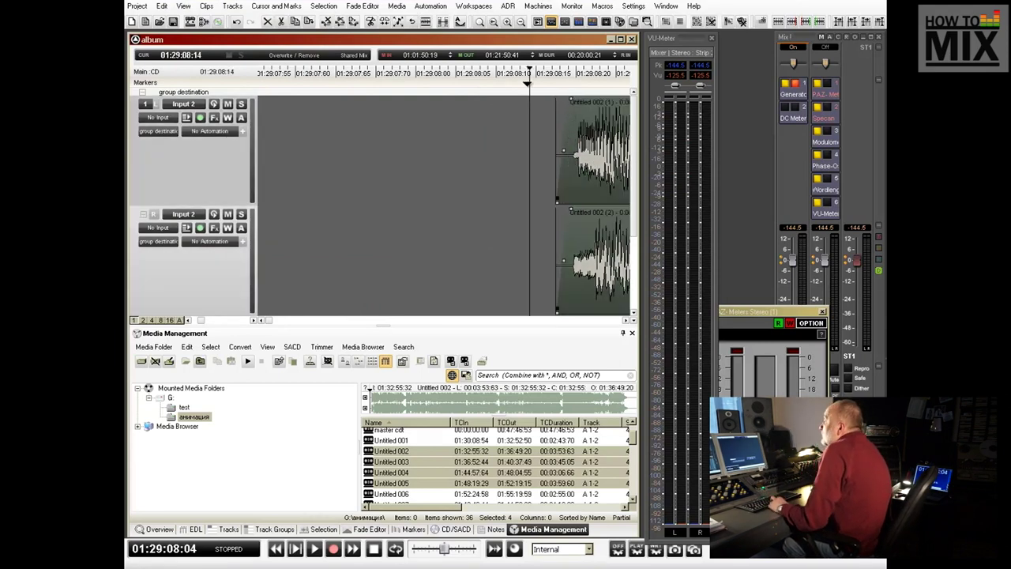
pyautogui.press('space')
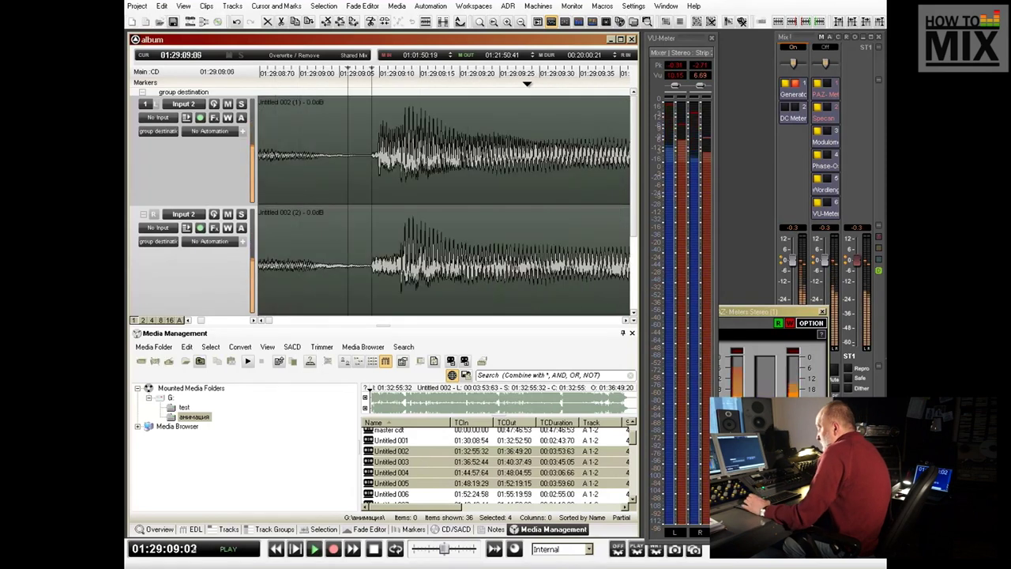
pyautogui.hotkey('ctrl', 'f')
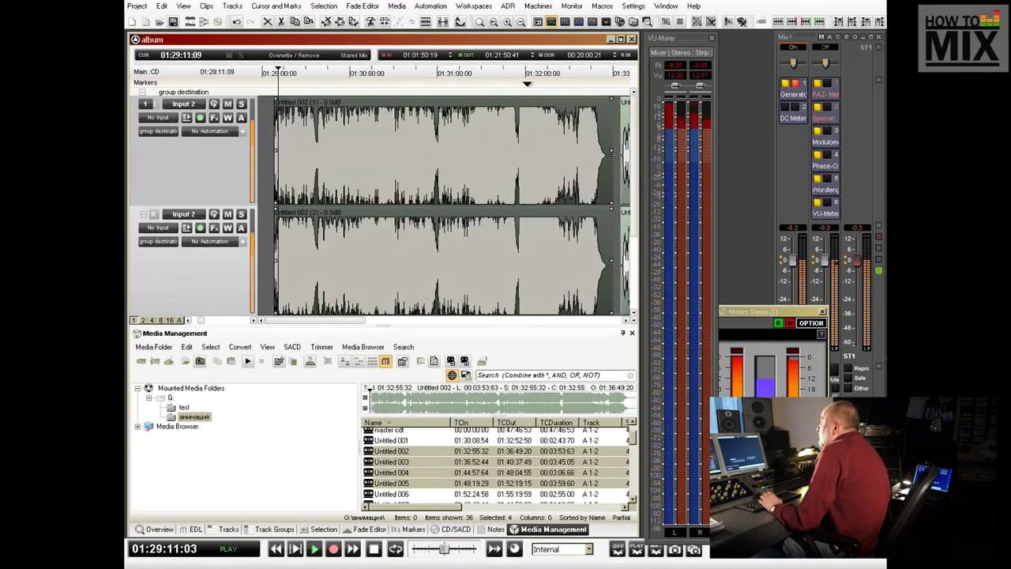
# Step: Play the ending of Untitled 002 and examine the decay and residual noise in its tail
pyautogui.click(591, 83)
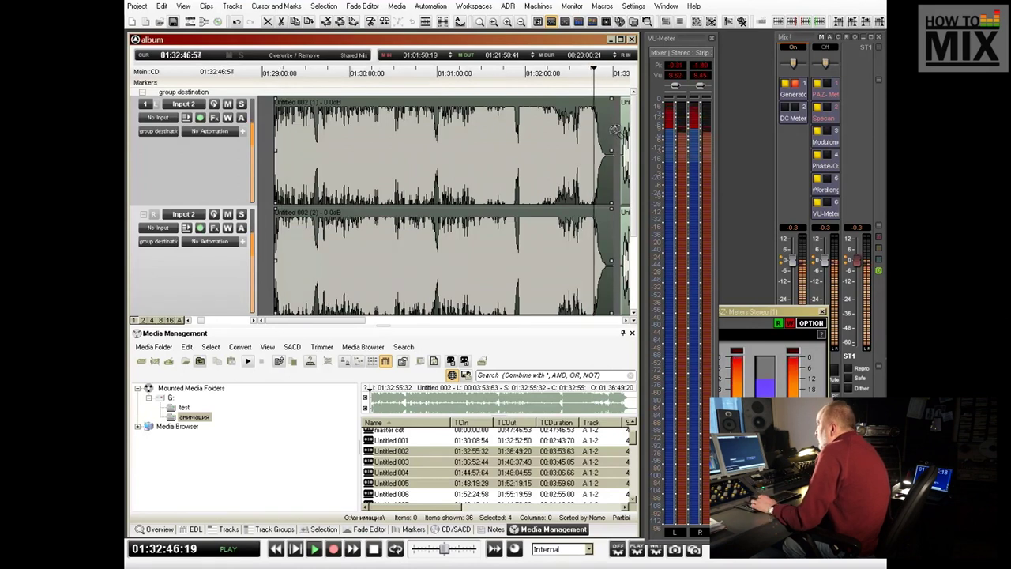
pyautogui.moveTo(623, 128); pyautogui.dragTo(564, 165)
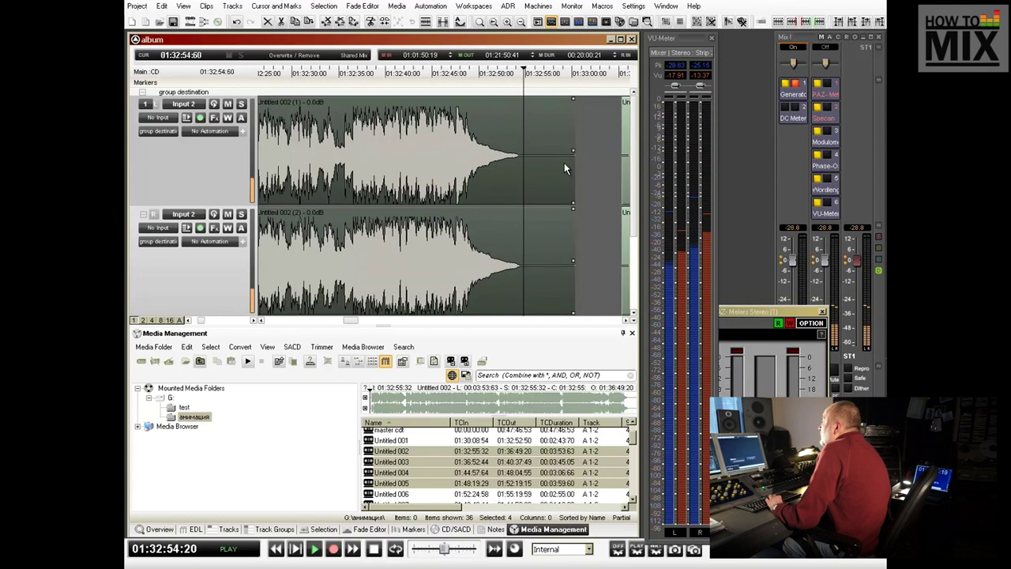
pyautogui.press('space')
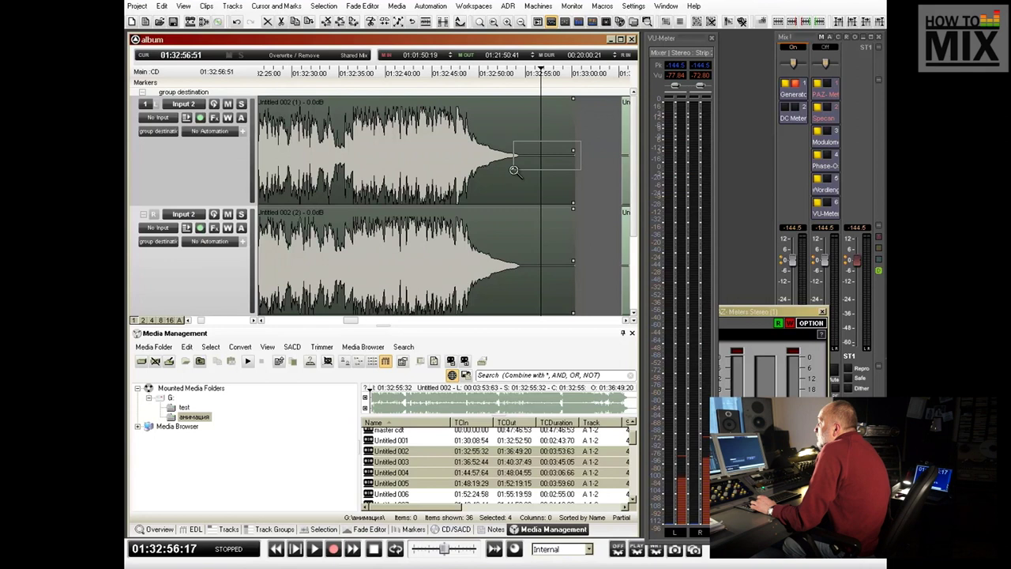
pyautogui.moveTo(514, 170); pyautogui.dragTo(514, 175)
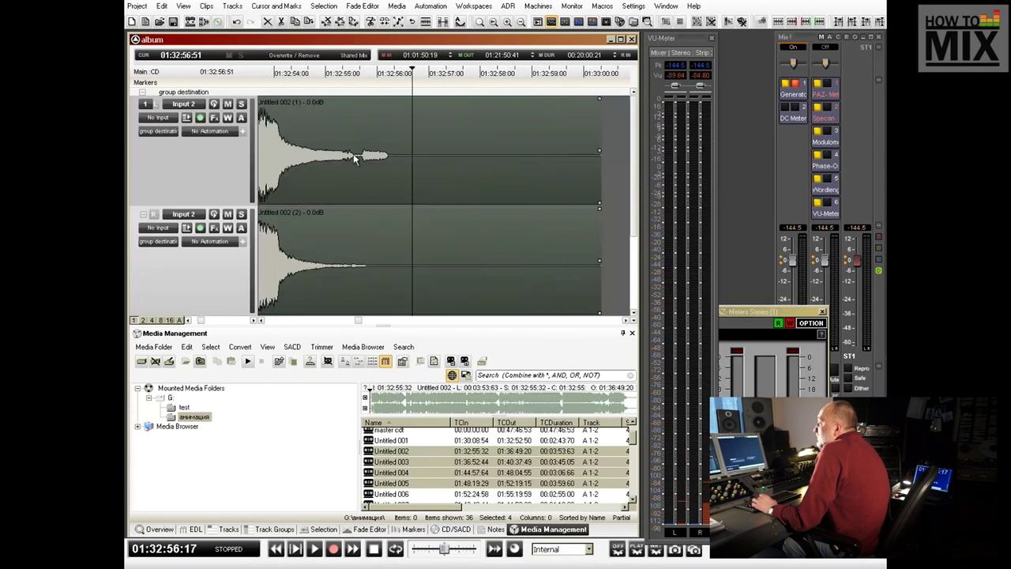
pyautogui.moveTo(606, 142); pyautogui.dragTo(350, 207)
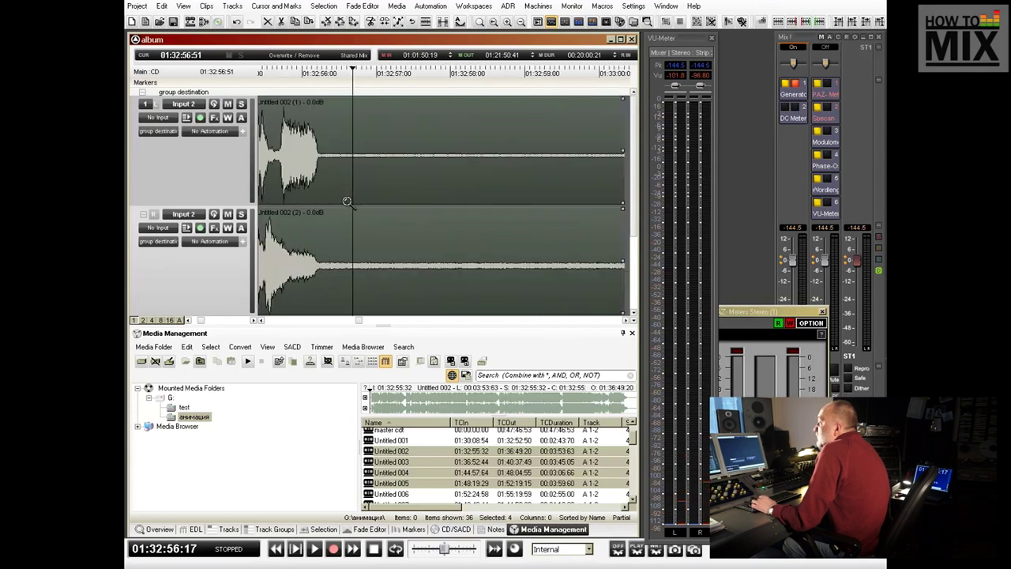
pyautogui.keyDown('ctrl'); pyautogui.keyDown('alt'); pyautogui.rightClick(440, 150); pyautogui.keyUp('alt'); pyautogui.keyUp('ctrl')
pyautogui.keyDown('ctrl'); pyautogui.keyDown('alt'); pyautogui.rightClick(439, 150); pyautogui.keyUp('alt'); pyautogui.keyUp('ctrl')
pyautogui.keyDown('ctrl'); pyautogui.keyDown('alt'); pyautogui.rightClick(439, 150); pyautogui.keyUp('alt'); pyautogui.keyUp('ctrl')
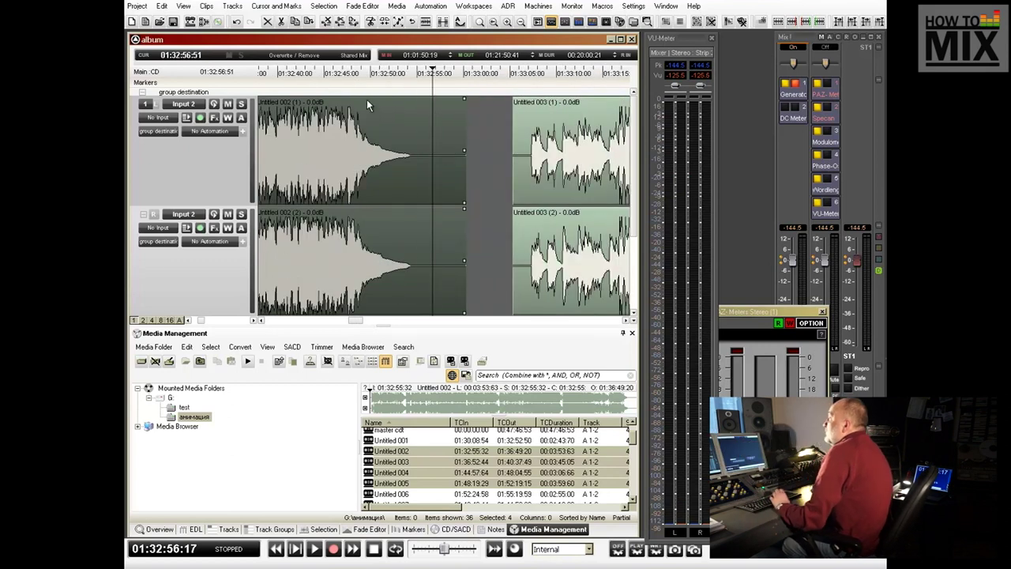
# Step: Place the cursor just before the final decay of Untitled 002 and listen until the sound dies away
pyautogui.click(347, 81)
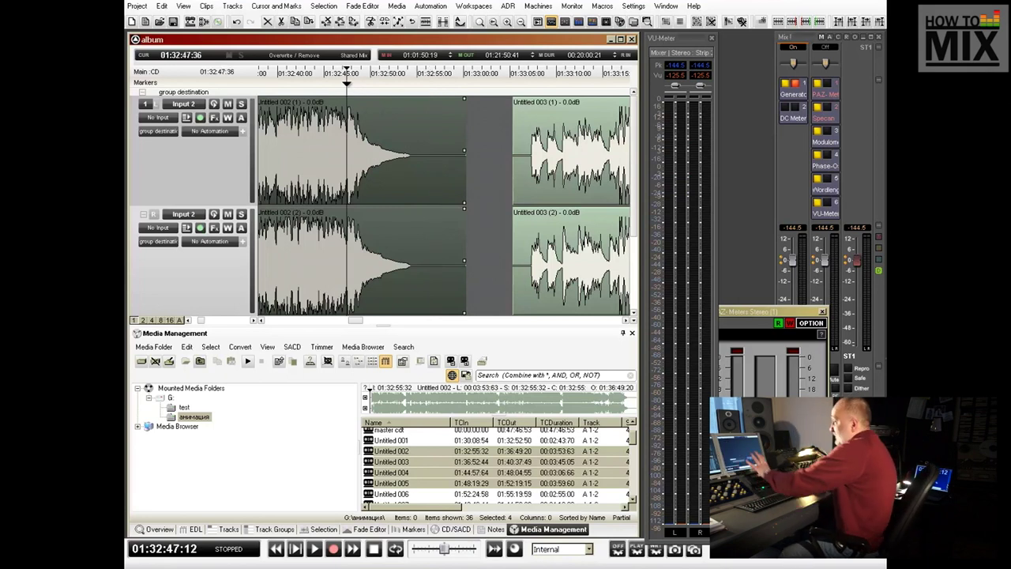
pyautogui.click(351, 89)
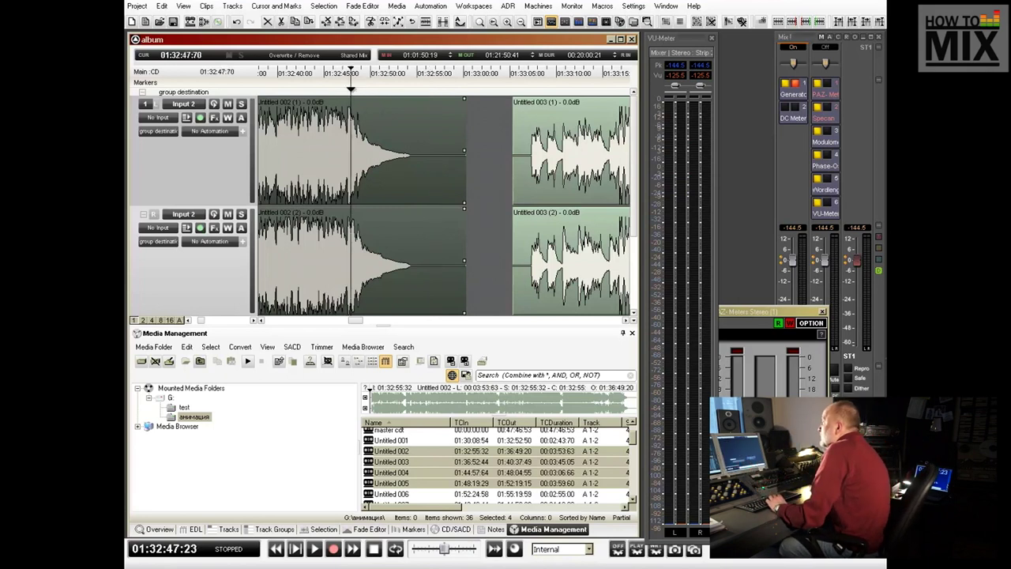
pyautogui.click(350, 88)
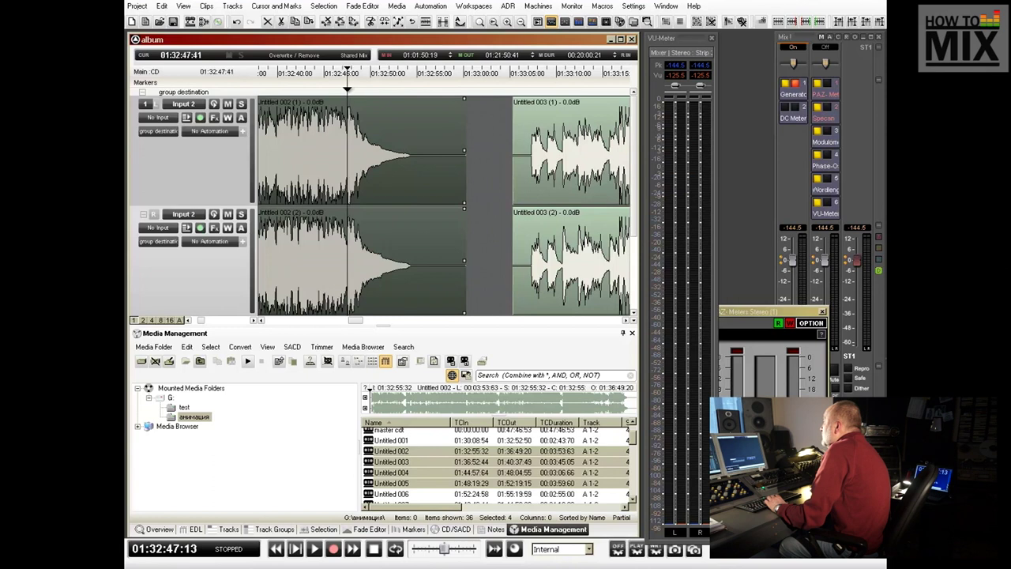
pyautogui.press('space')
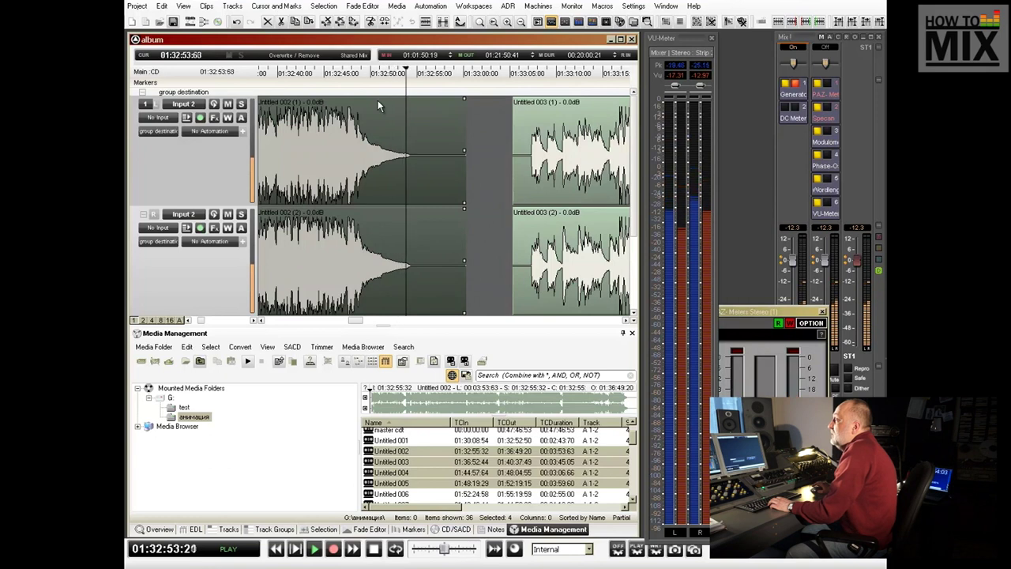
pyautogui.press('space')
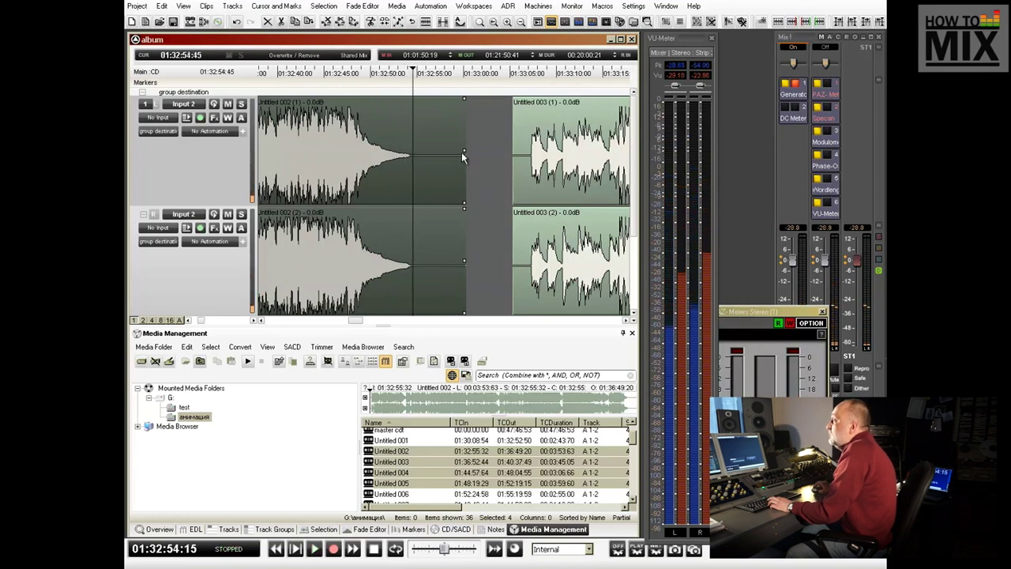
# Step: Trim the tail of Untitled 002 to just past the end of its decay and add a fade-out of about 7 seconds
pyautogui.moveTo(463, 151); pyautogui.dragTo(333, 183)
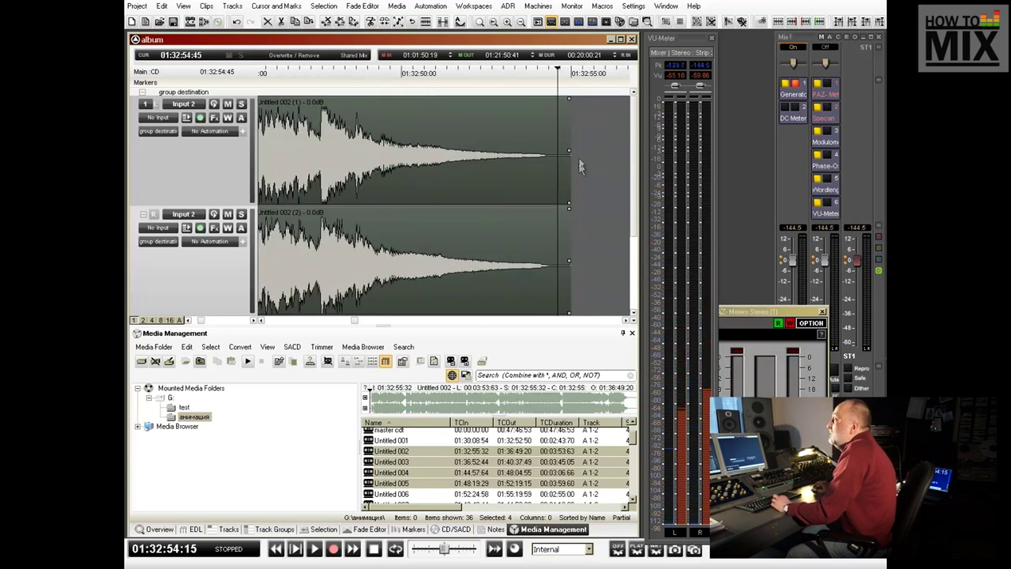
pyautogui.moveTo(572, 96); pyautogui.dragTo(336, 96)
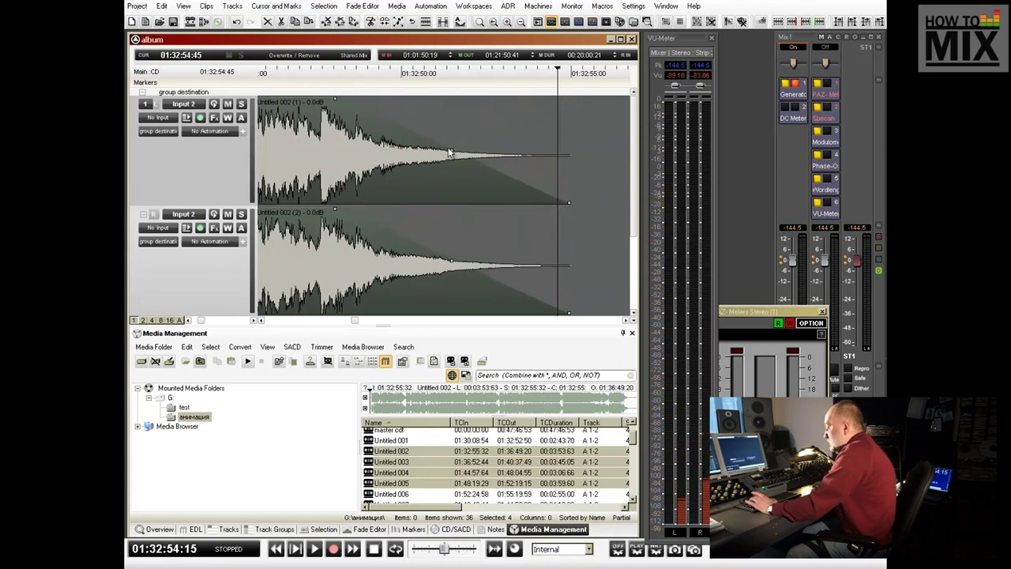
# Step: Open the fade-out of Untitled 002 in the Fade Editor and audition it
pyautogui.doubleClick(463, 133)
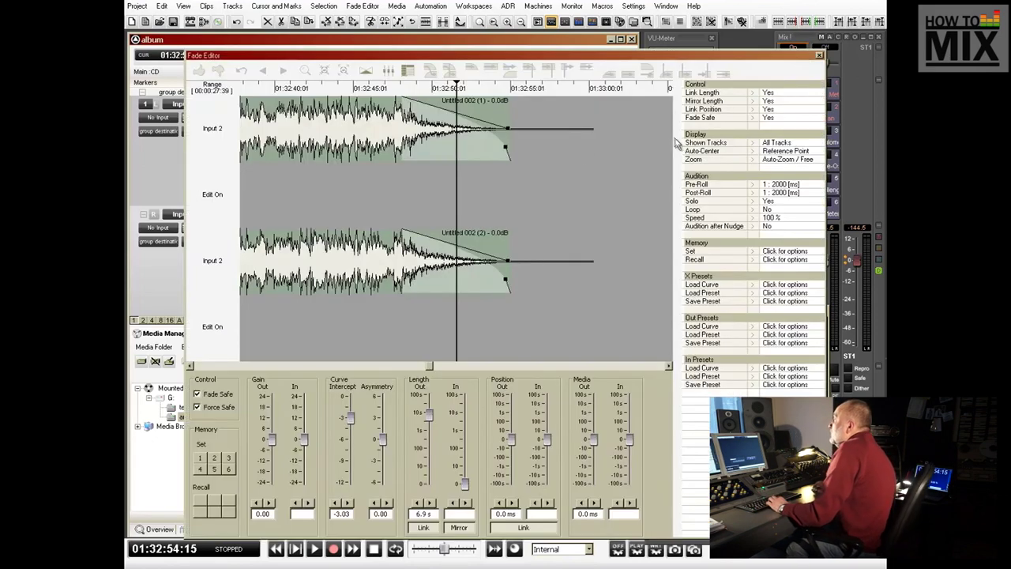
pyautogui.click(433, 73)
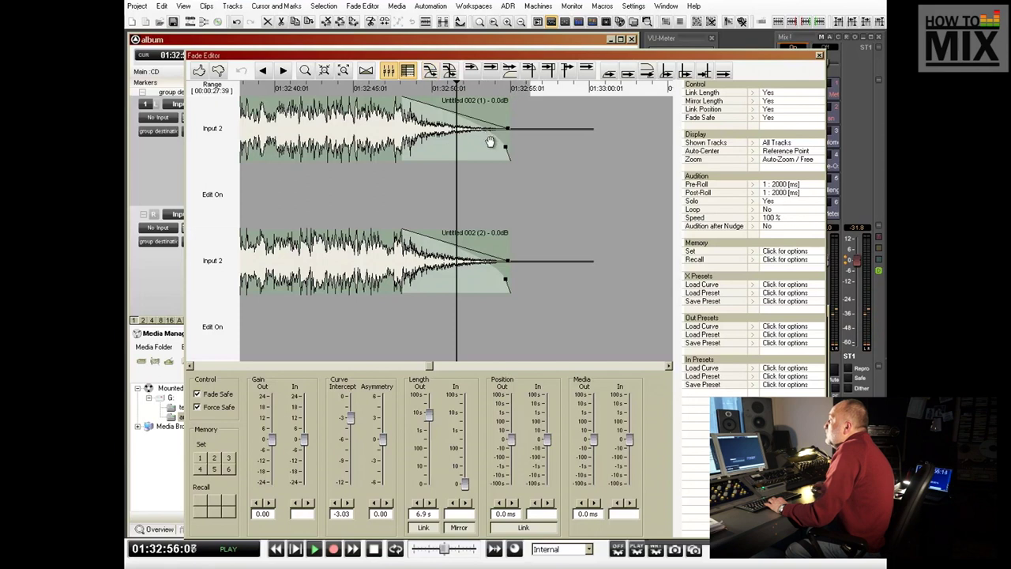
pyautogui.press('space')
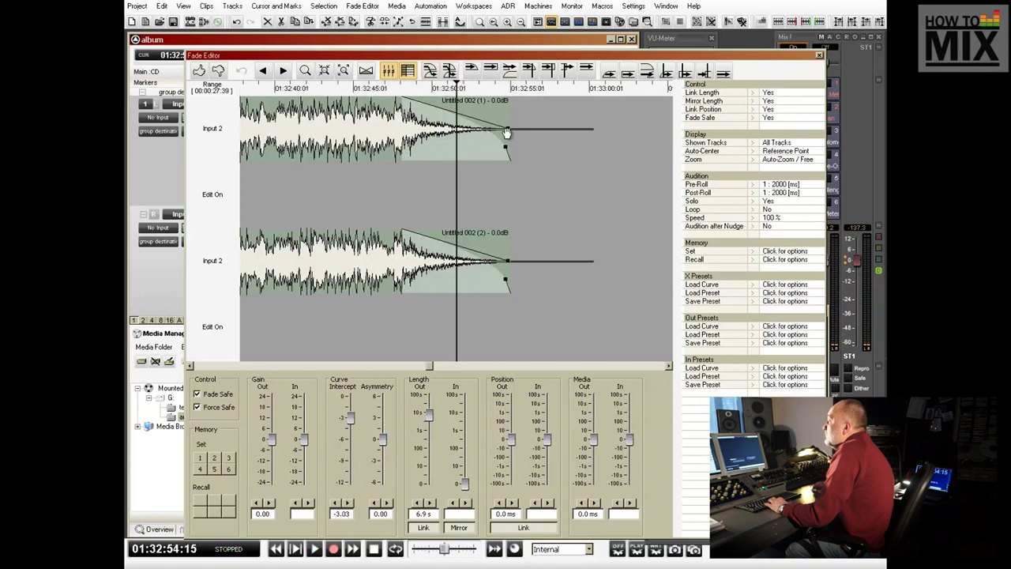
# Step: Reshape the fade-out of Untitled 002 to a curve intercept of about -7.94 and shorten it to about 6.2 s
pyautogui.moveTo(506, 128); pyautogui.dragTo(449, 136)
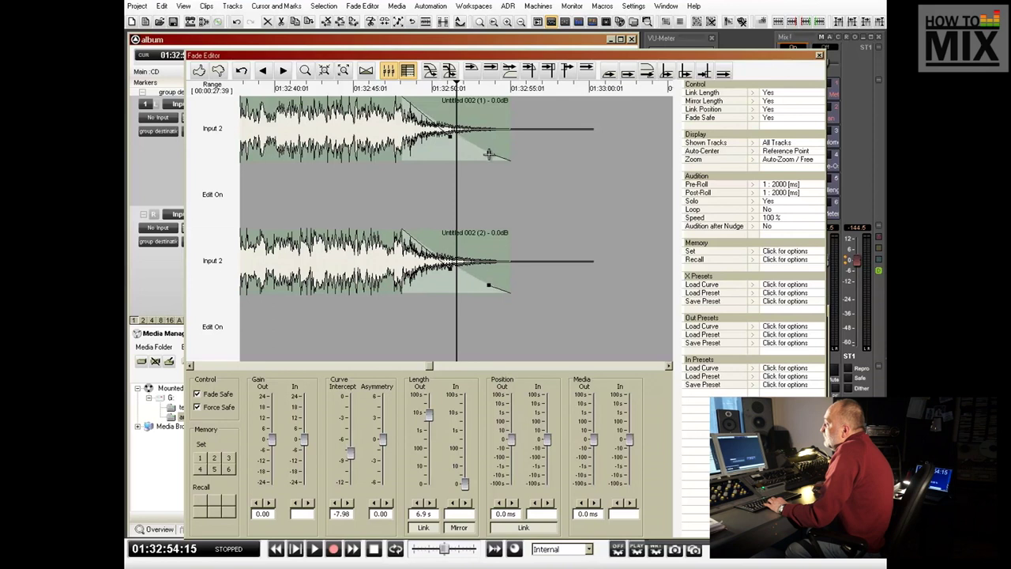
pyautogui.moveTo(488, 155); pyautogui.dragTo(497, 101)
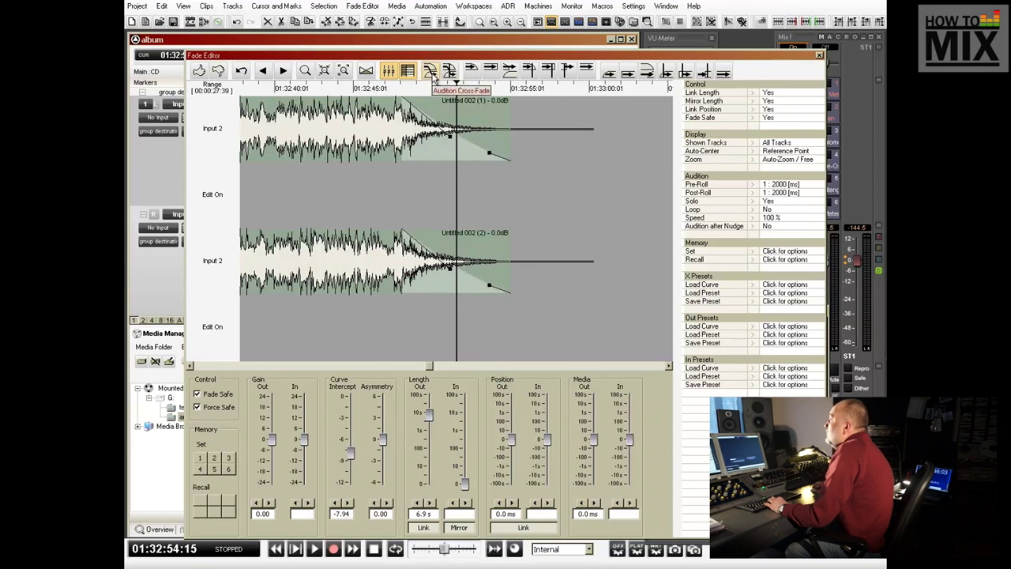
pyautogui.press('space')
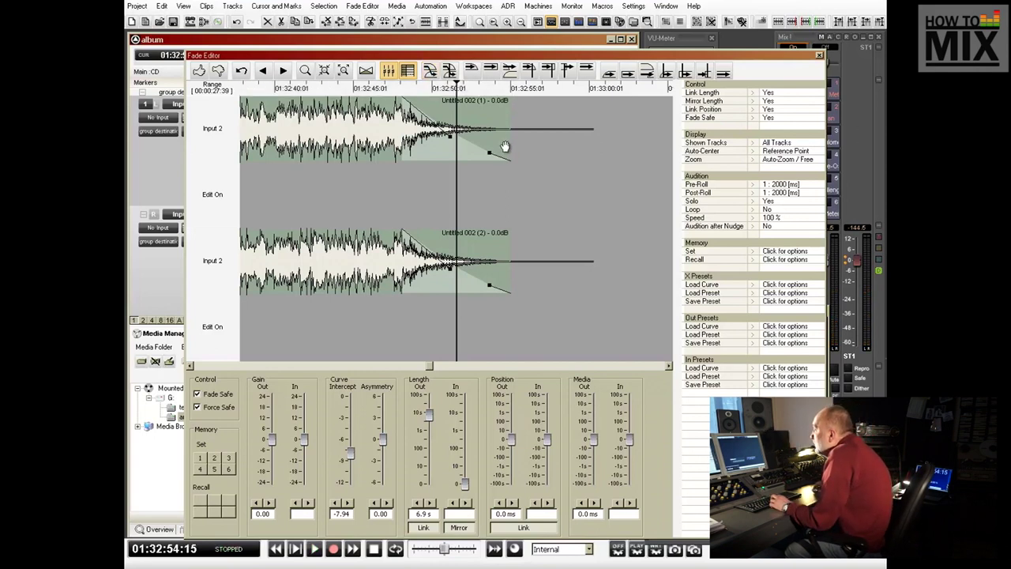
pyautogui.click(202, 70)
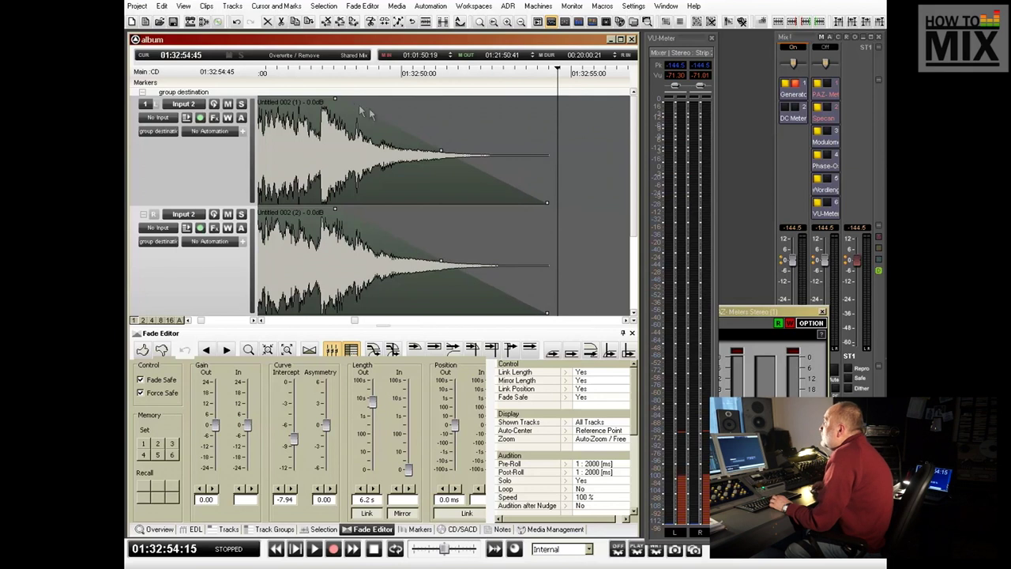
# Step: Play back the reshaped fade-out of Untitled 002 from the final decay to the end of the clip
pyautogui.click(318, 72)
pyautogui.press('space')
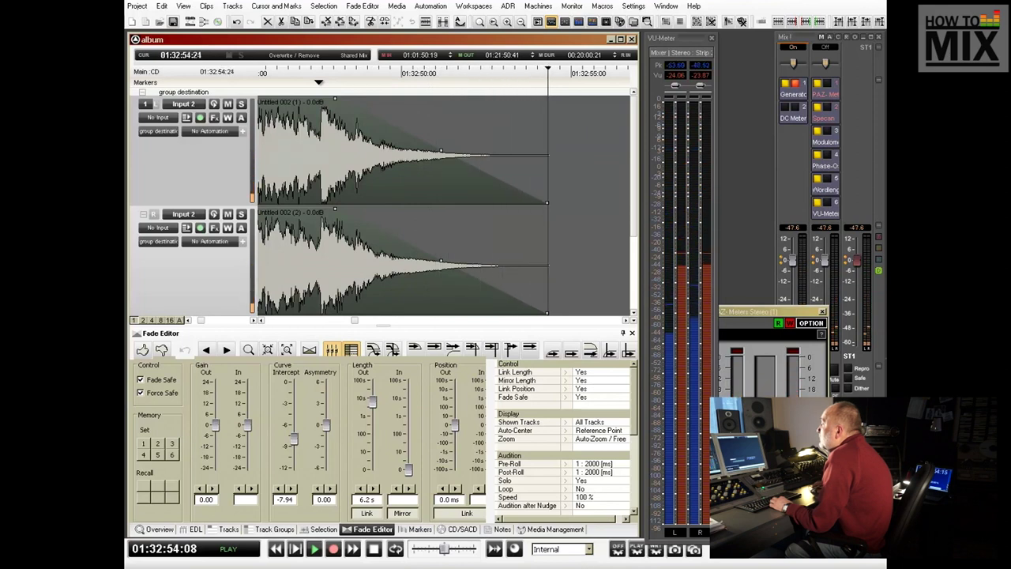
pyautogui.press('space')
pyautogui.click(588, 166)
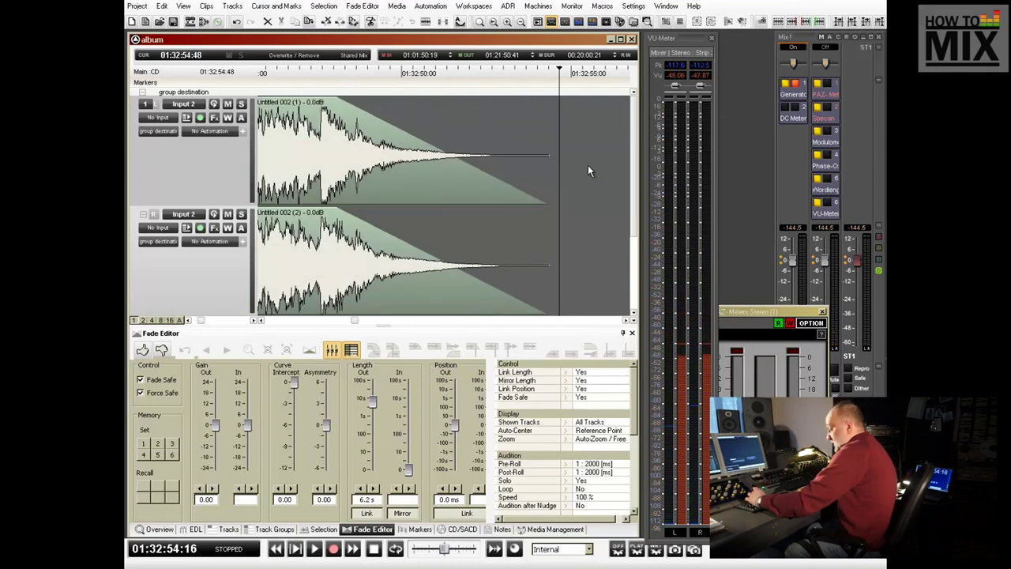
# Step: Trim the silence at the start of Untitled 003 to about 01:33:07:23, just ahead of its first sound
pyautogui.hotkey('ctrl', 'Down')
pyautogui.hotkey('ctrl', 'Down')
pyautogui.scroll(-2, 588, 166)
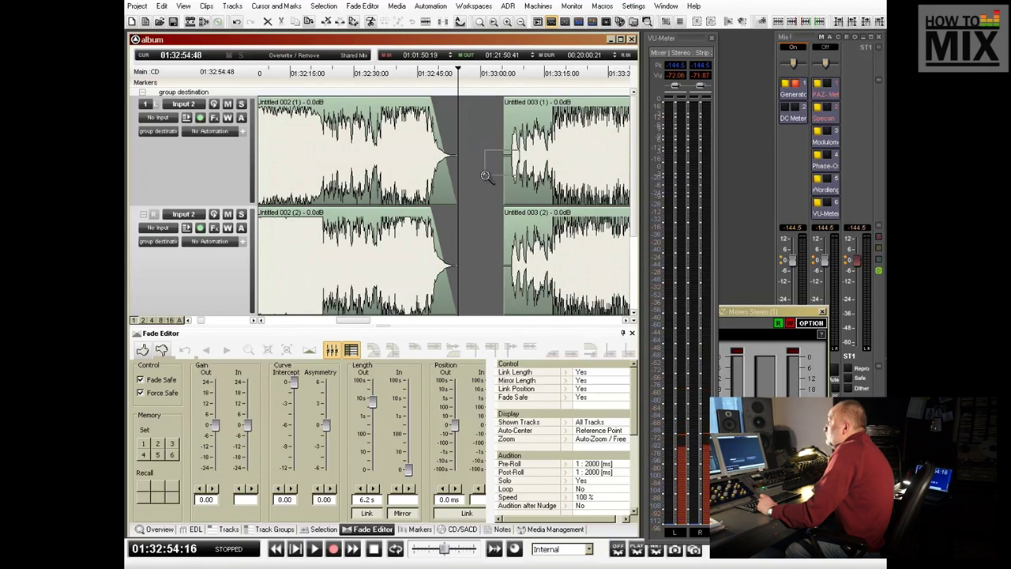
pyautogui.scroll(5, 486, 176)
pyautogui.click(456, 154)
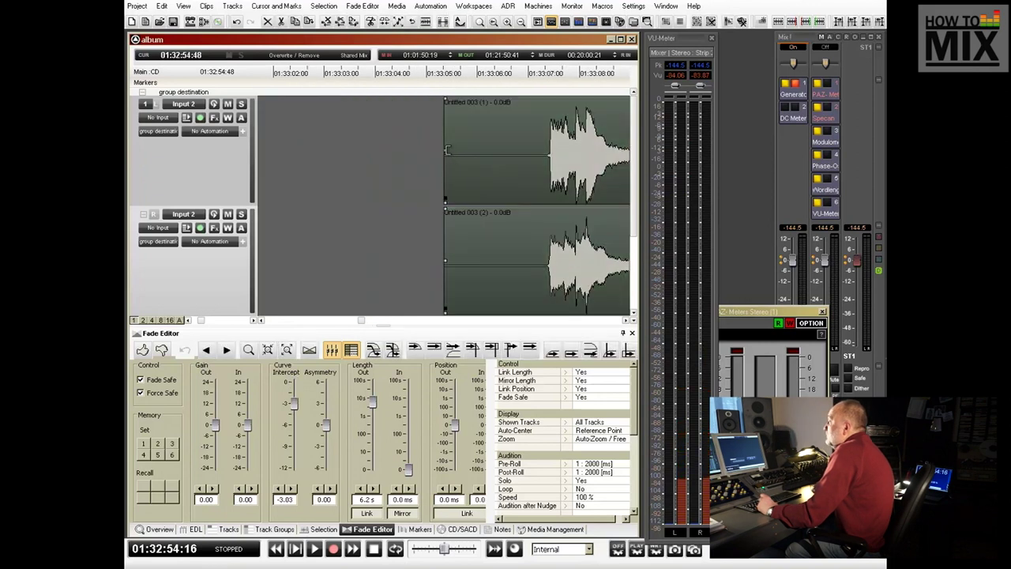
pyautogui.moveTo(447, 150); pyautogui.dragTo(512, 173)
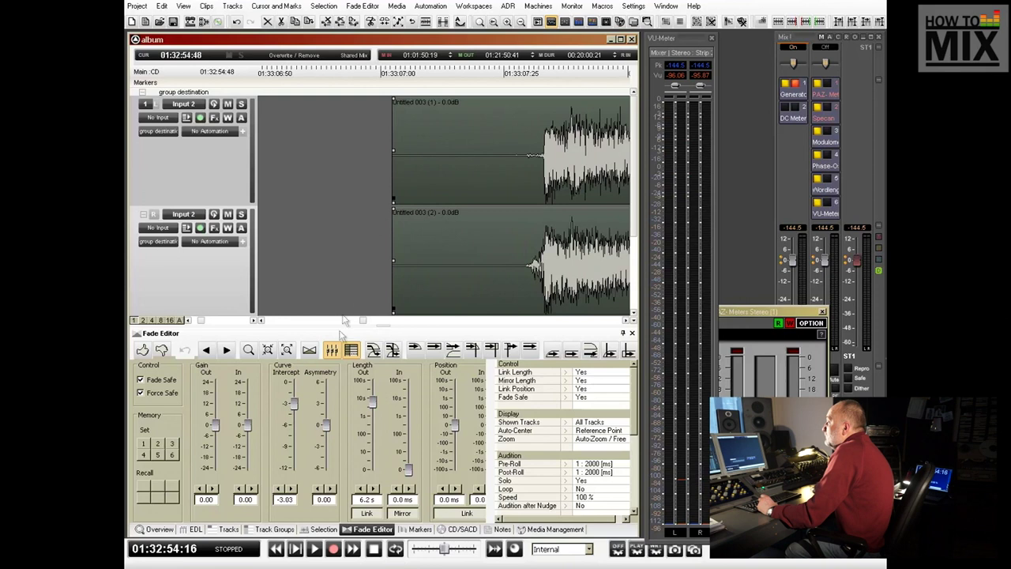
pyautogui.click(146, 529)
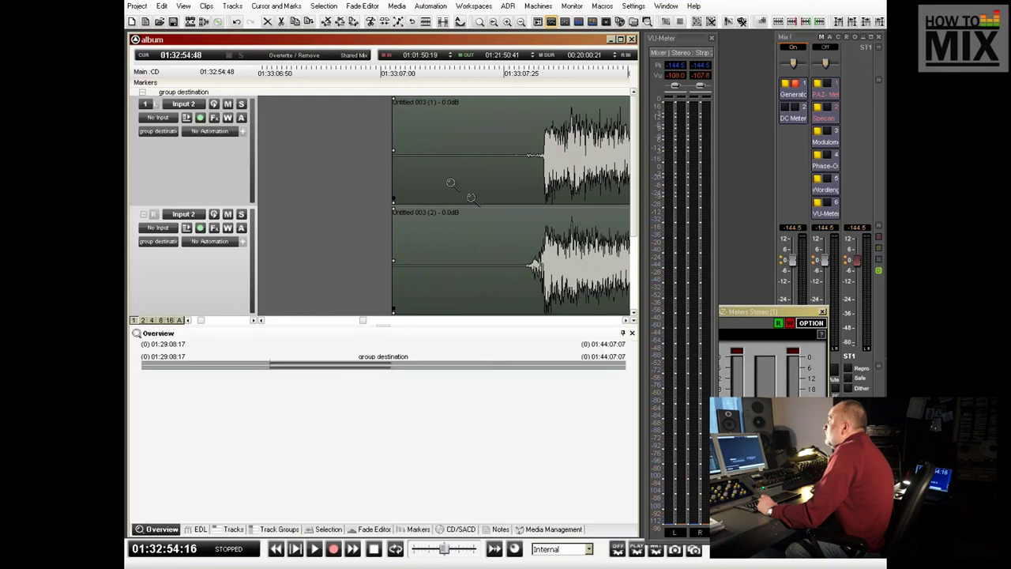
pyautogui.moveTo(392, 155); pyautogui.dragTo(498, 155)
# Step: Play the trimmed opening of Untitled 003 and return to the start of the clip
pyautogui.press('space')
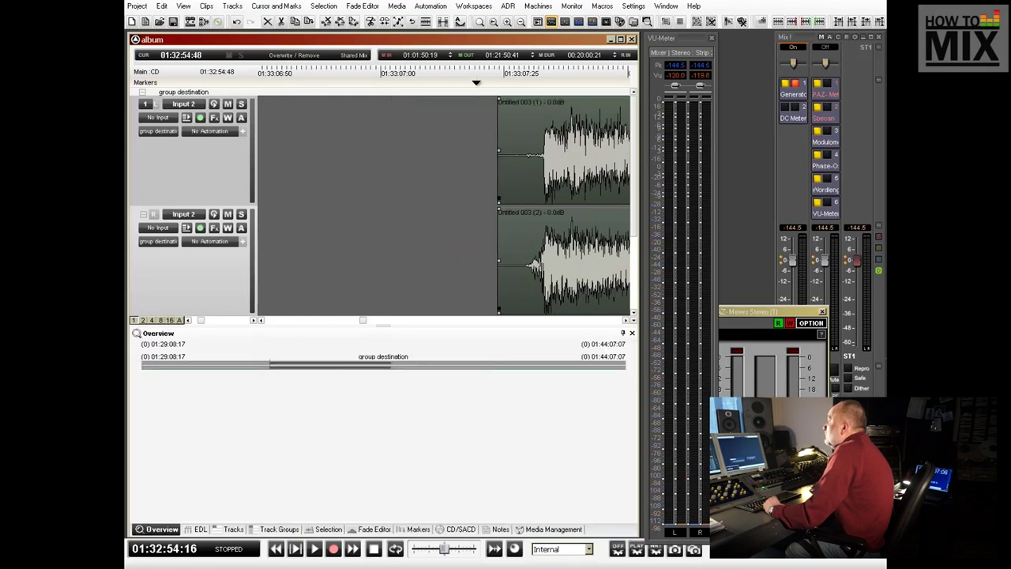
pyautogui.press('space')
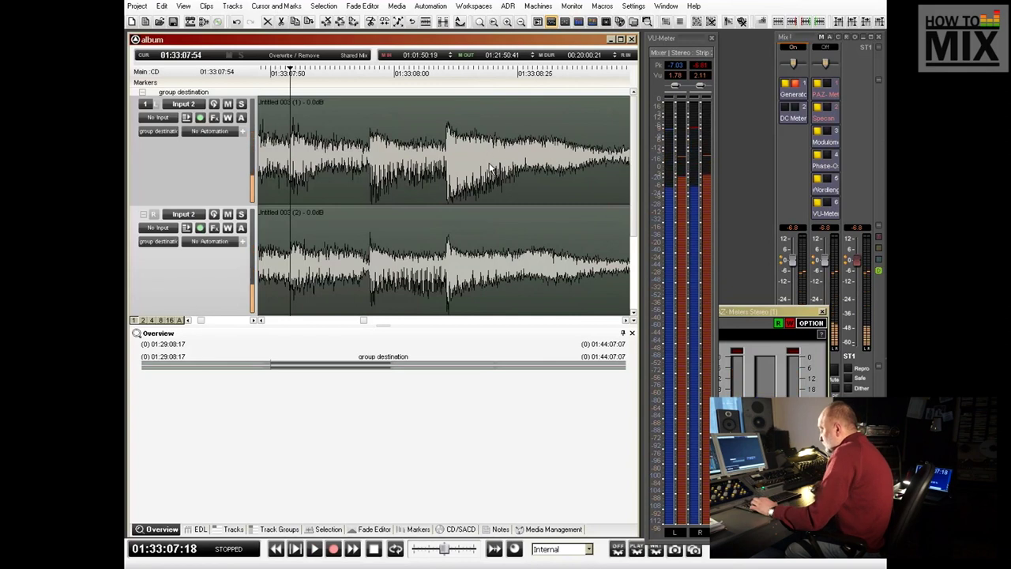
pyautogui.hotkey('ctrl', 'Left')
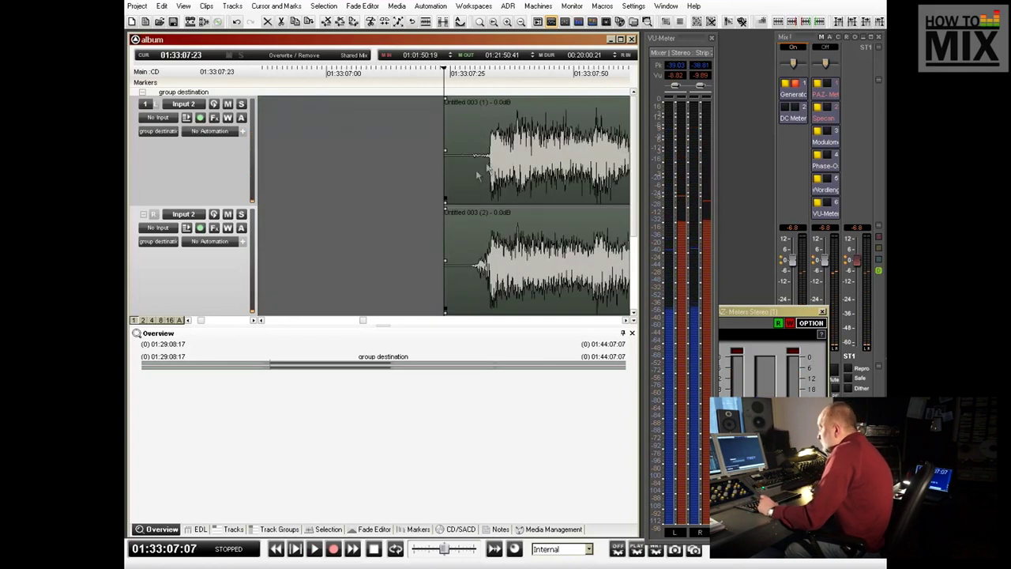
# Step: Trim the start of Untitled 003 closer to the first sound and add a short fade-in ending just before the attack
pyautogui.moveTo(427, 175); pyautogui.dragTo(426, 177)
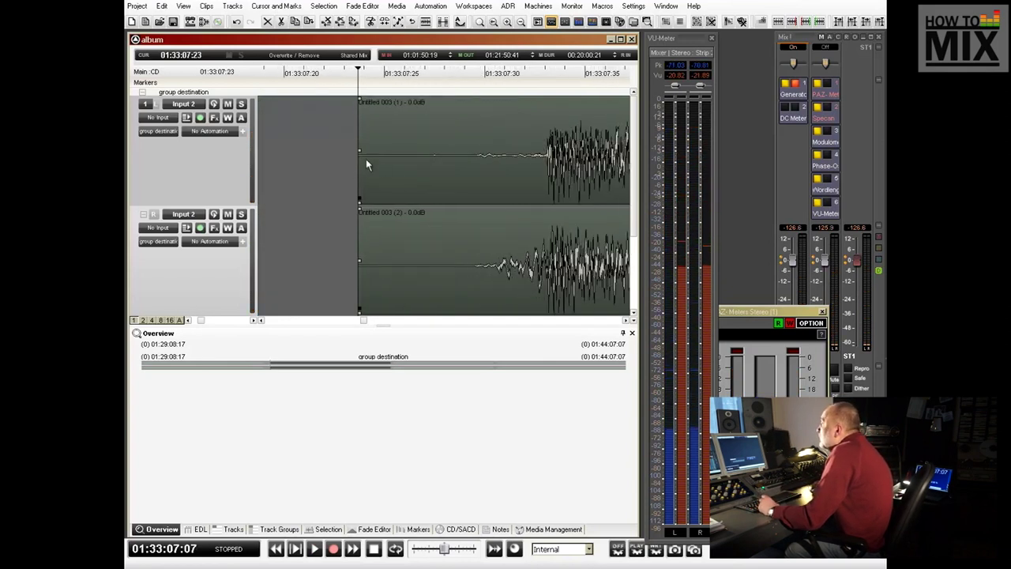
pyautogui.moveTo(359, 150); pyautogui.dragTo(457, 154)
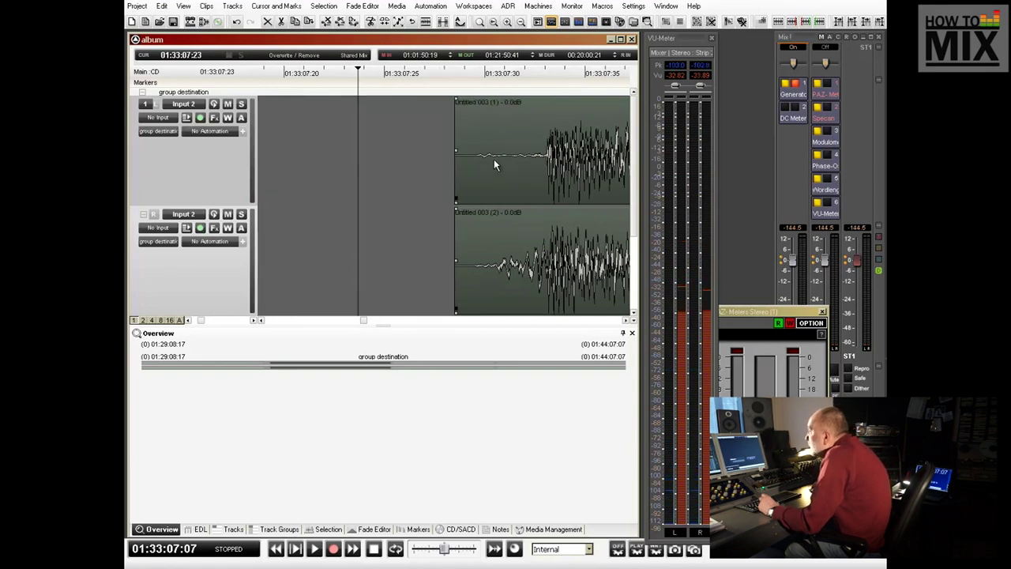
pyautogui.moveTo(456, 101); pyautogui.dragTo(534, 103)
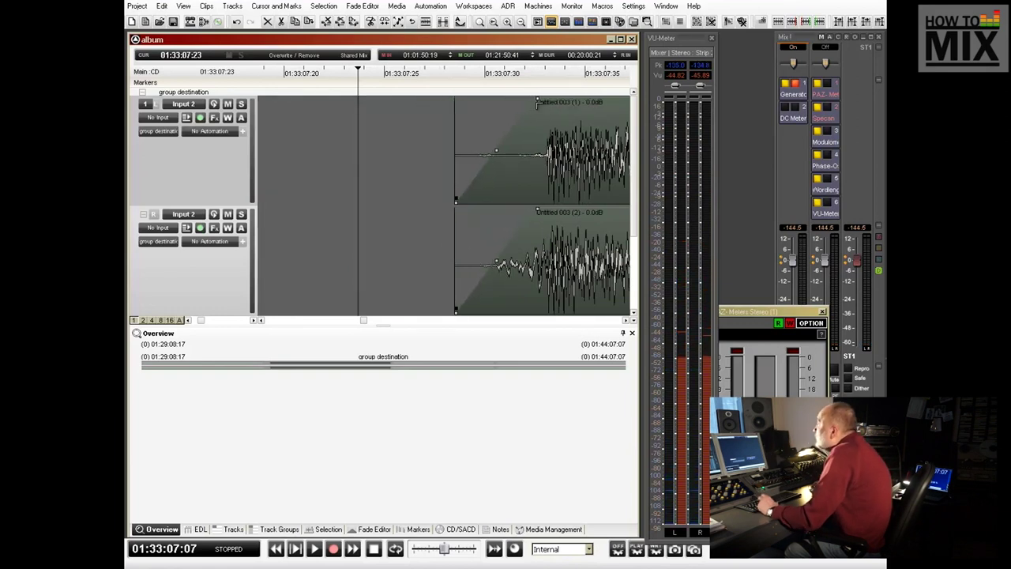
# Step: Play the faded-in start of Untitled 003, sample its middle and listen to the decay at its ending
pyautogui.press('space')
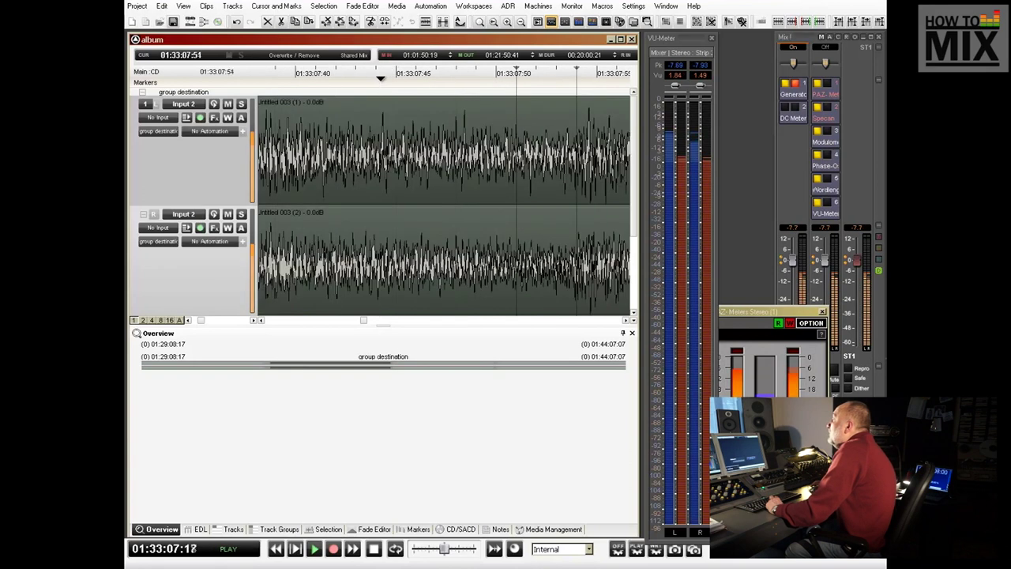
pyautogui.scroll(-10, 381, 78)
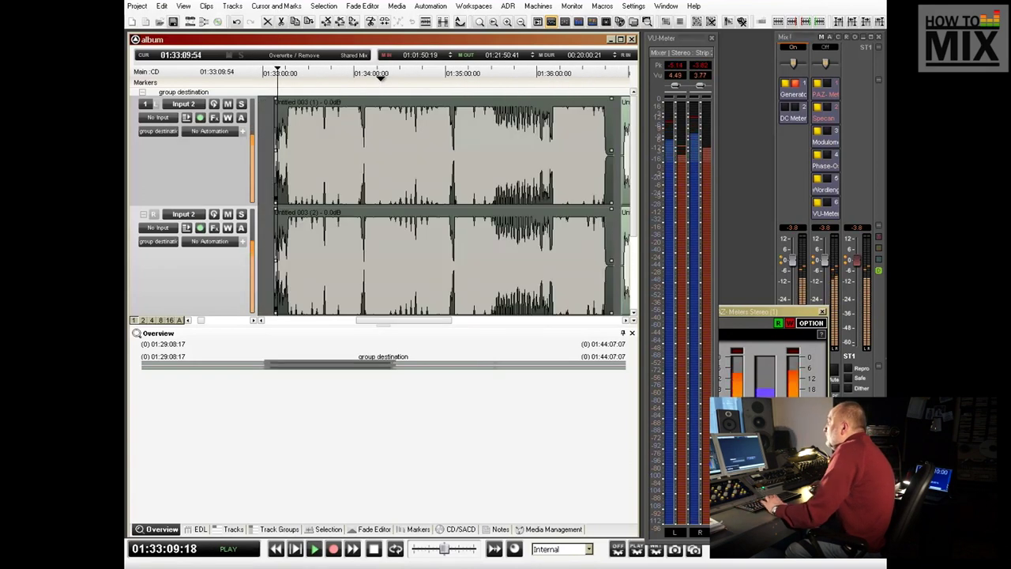
pyautogui.click(345, 82)
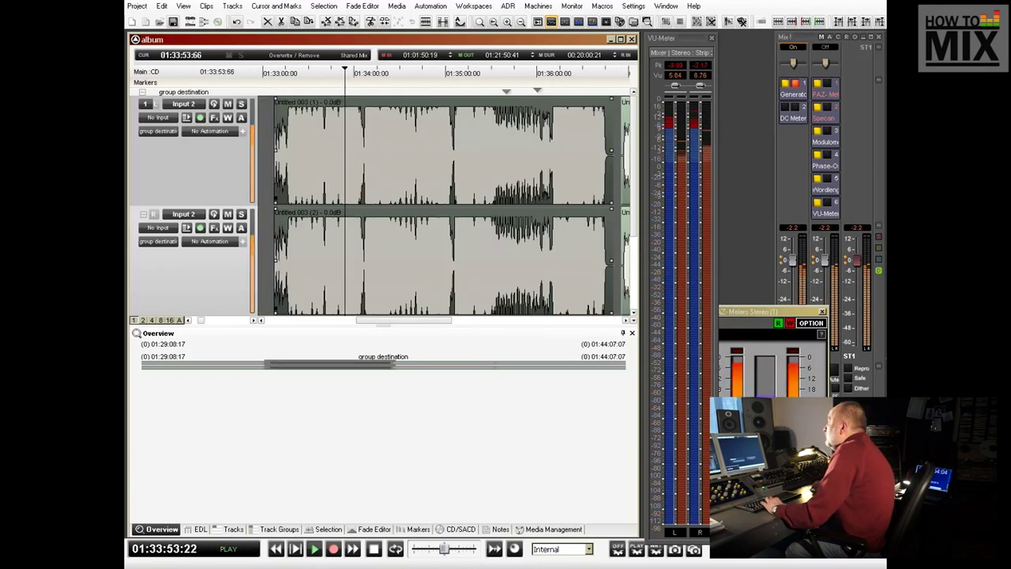
pyautogui.click(600, 82)
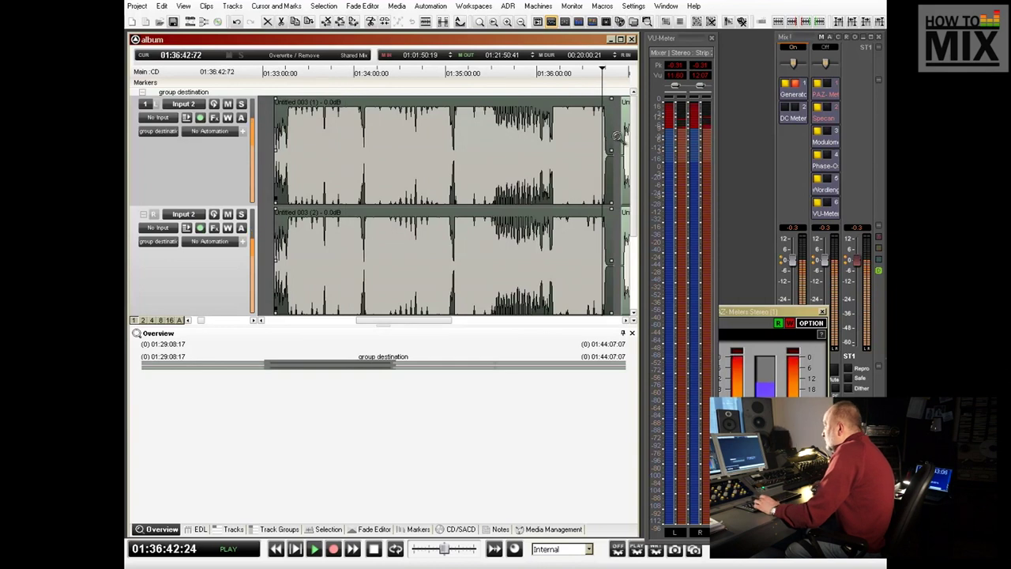
pyautogui.press('Up')
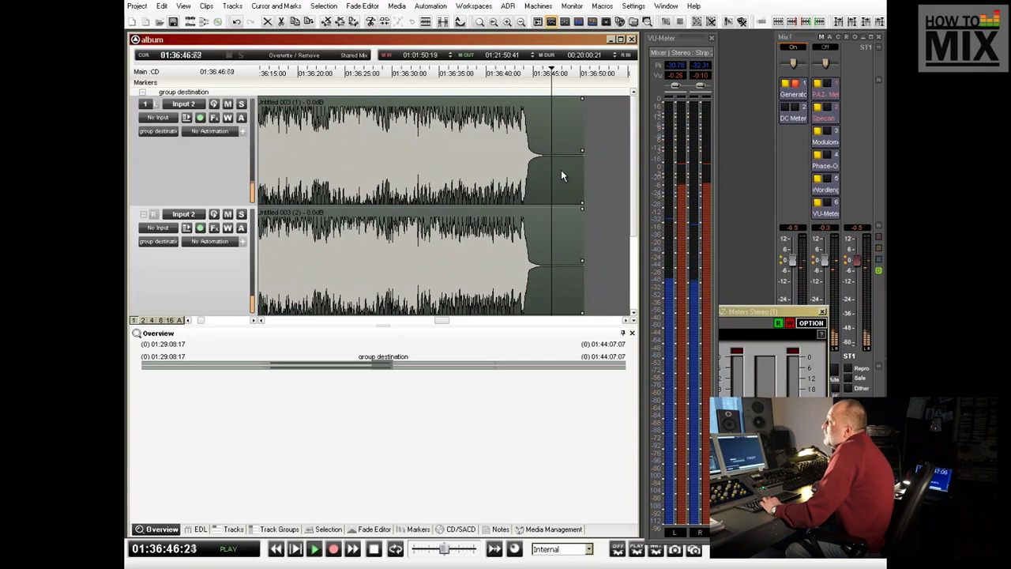
pyautogui.press('space')
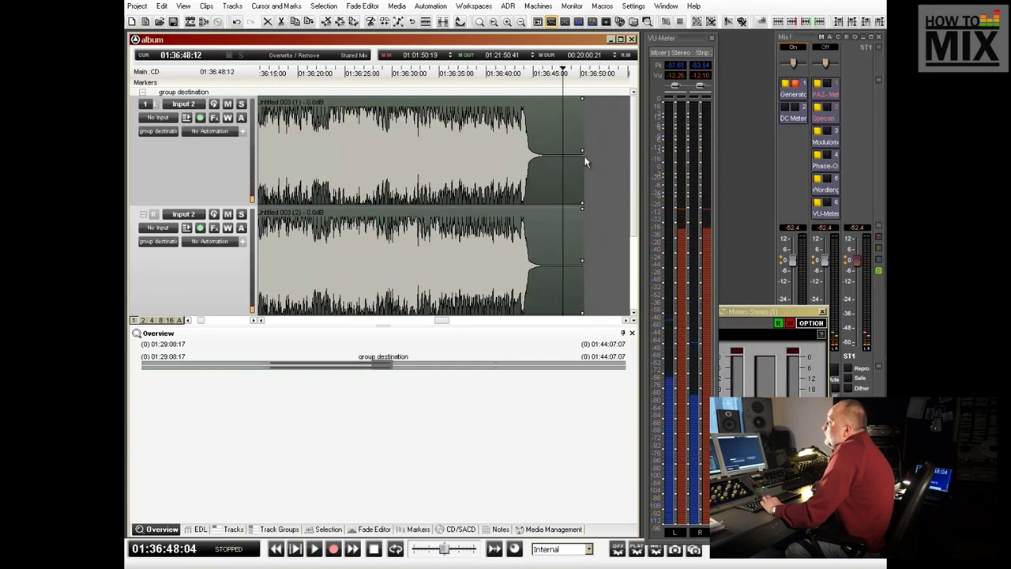
# Step: Trim the tail of Untitled 003 to about 01:36:48 and add a fade-out starting where the music stops
pyautogui.moveTo(582, 152); pyautogui.dragTo(492, 177)
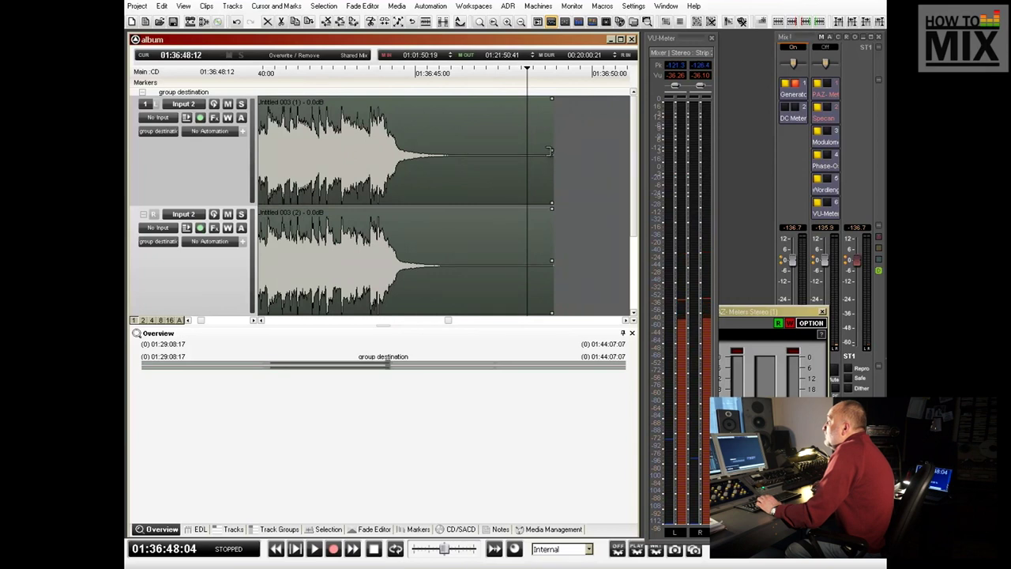
pyautogui.moveTo(551, 151); pyautogui.dragTo(531, 154)
pyautogui.moveTo(524, 101); pyautogui.dragTo(415, 94)
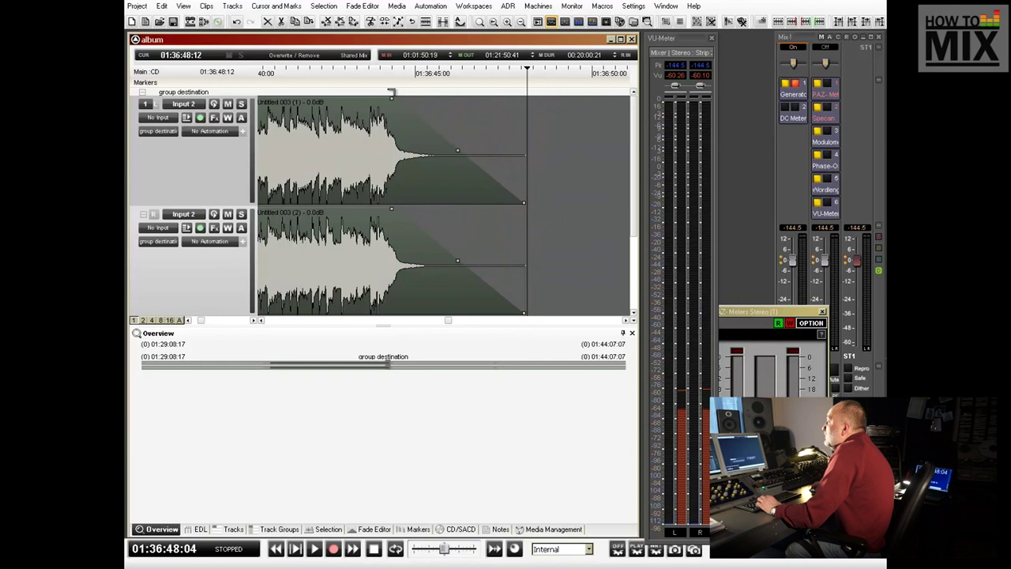
# Step: Play back the fade-out of Untitled 003 from just before the music stops
pyautogui.click(346, 77)
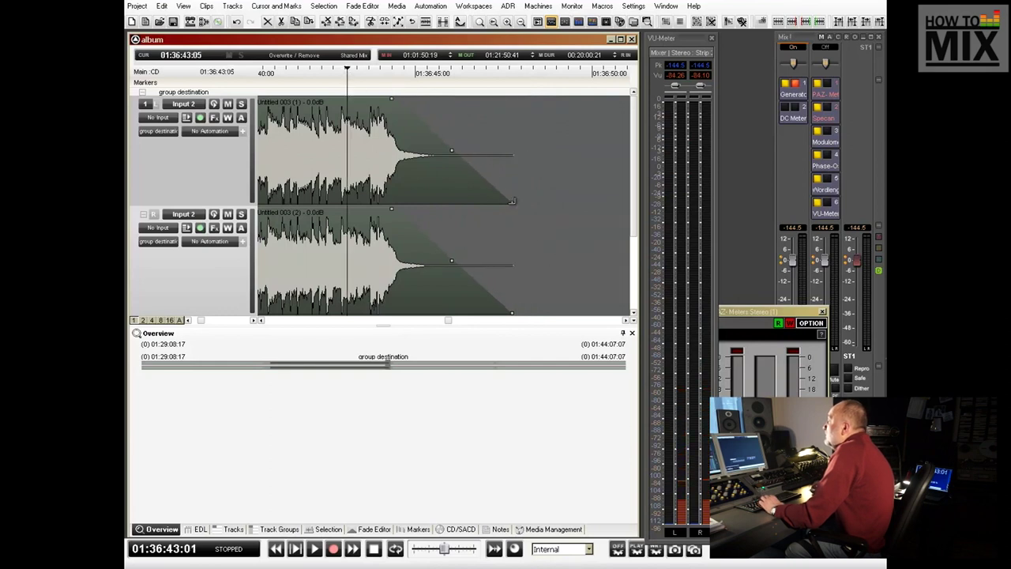
pyautogui.press('space')
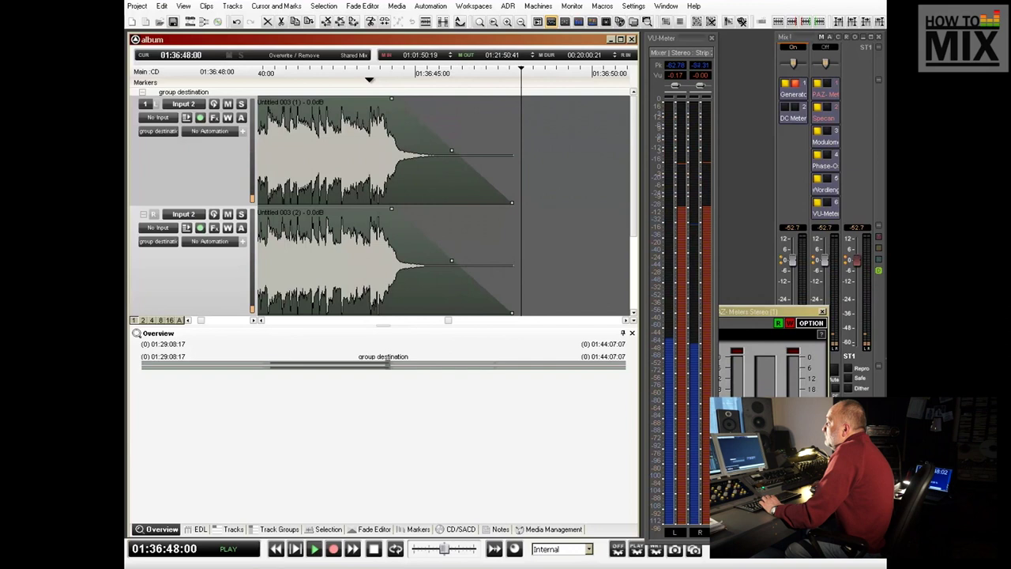
pyautogui.press('space')
# Step: Pull the end of Untitled 003's fade-out in to about 01:36:47 and play back the shortened ending
pyautogui.moveTo(510, 200); pyautogui.dragTo(492, 200)
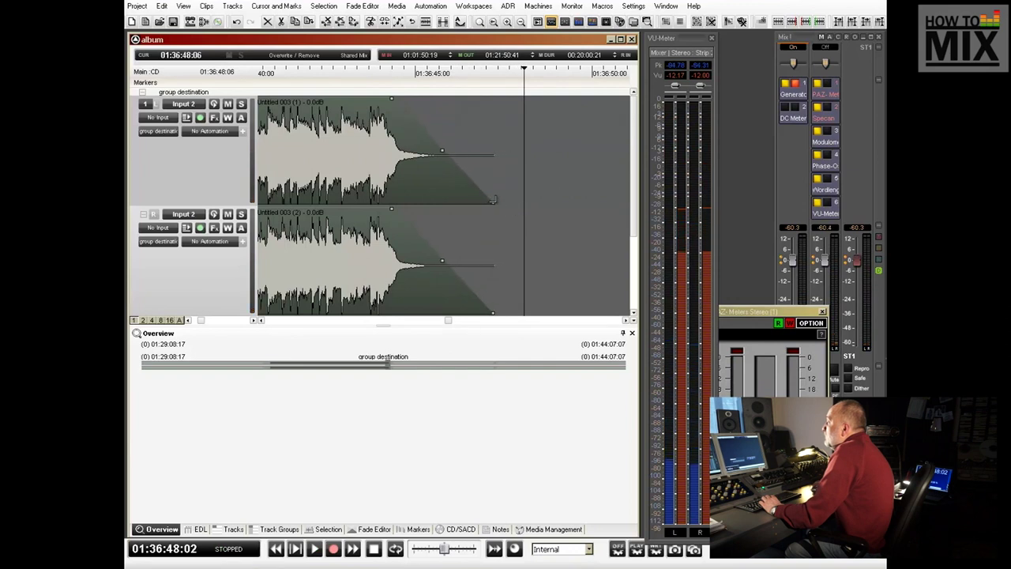
pyautogui.press('space')
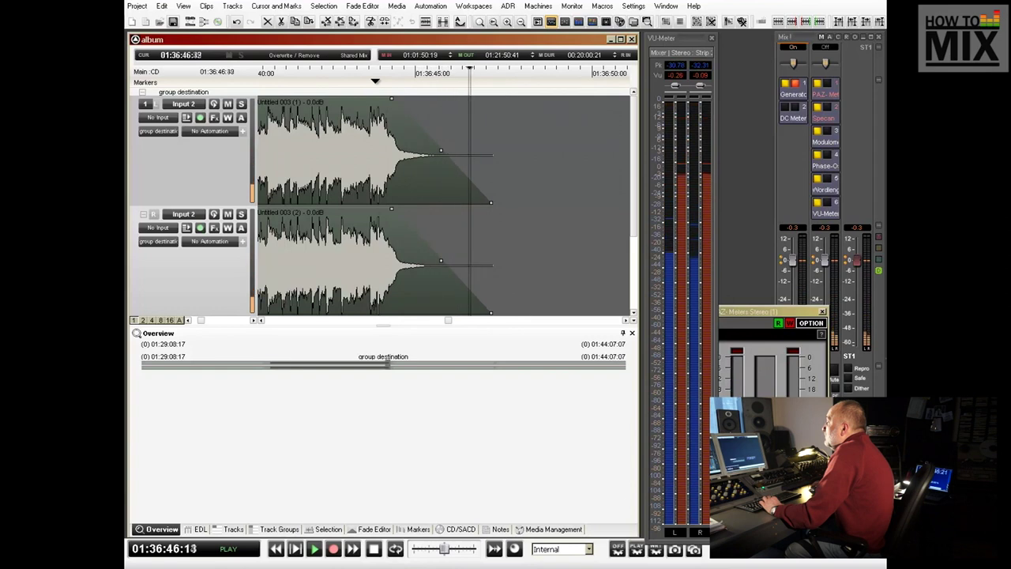
pyautogui.press('space')
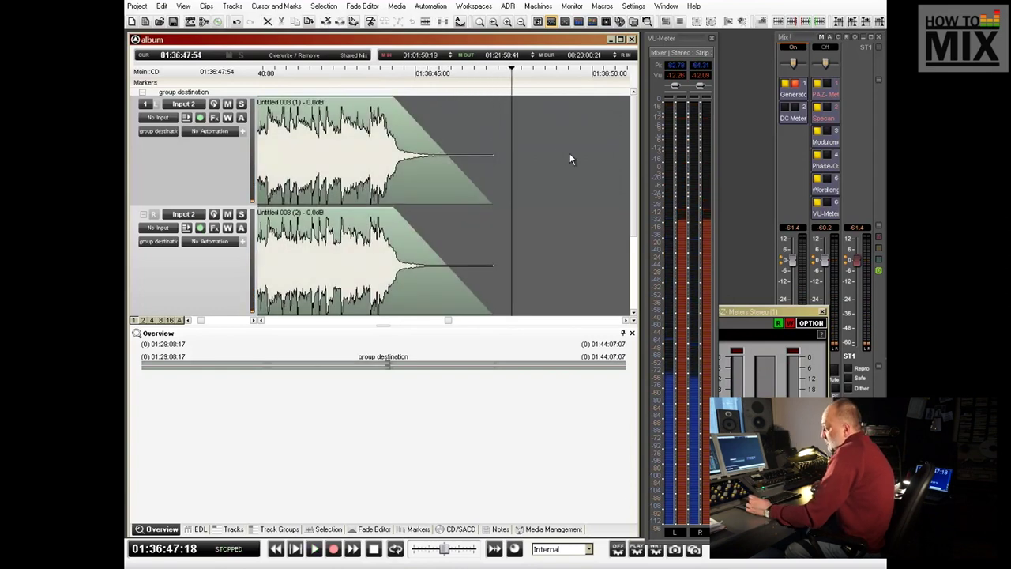
# Step: Trim the silence at the start of Untitled 004 to about 01:36:57, just before the music begins, and add a short fade-in
pyautogui.click(570, 153)
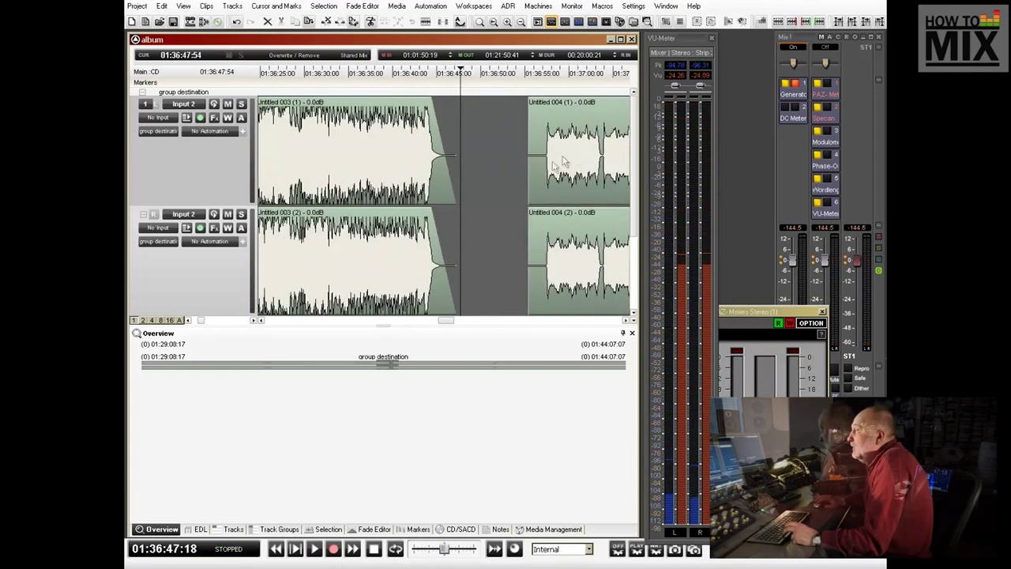
pyautogui.moveTo(558, 140); pyautogui.dragTo(545, 150)
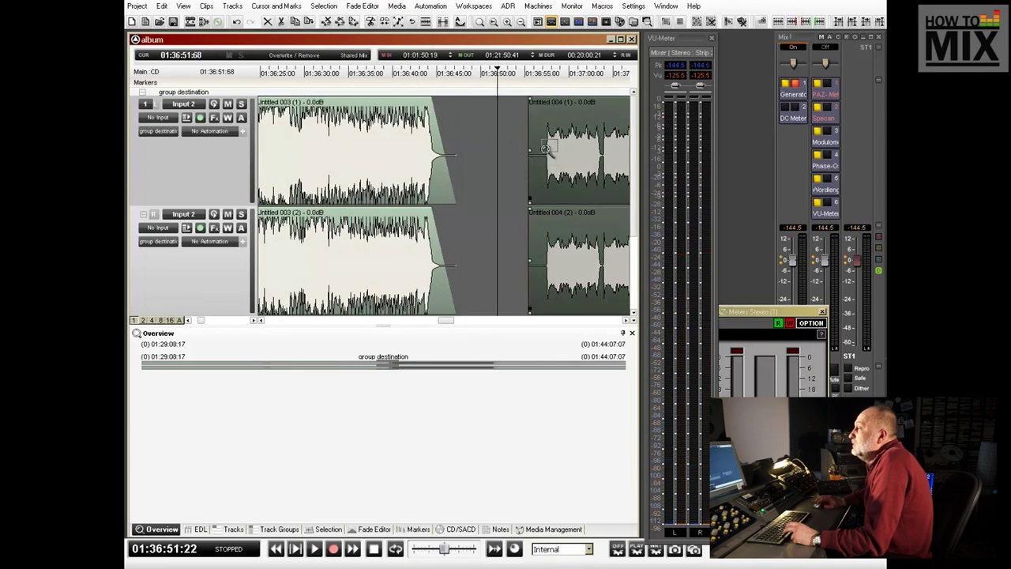
pyautogui.scroll(3, 545, 149)
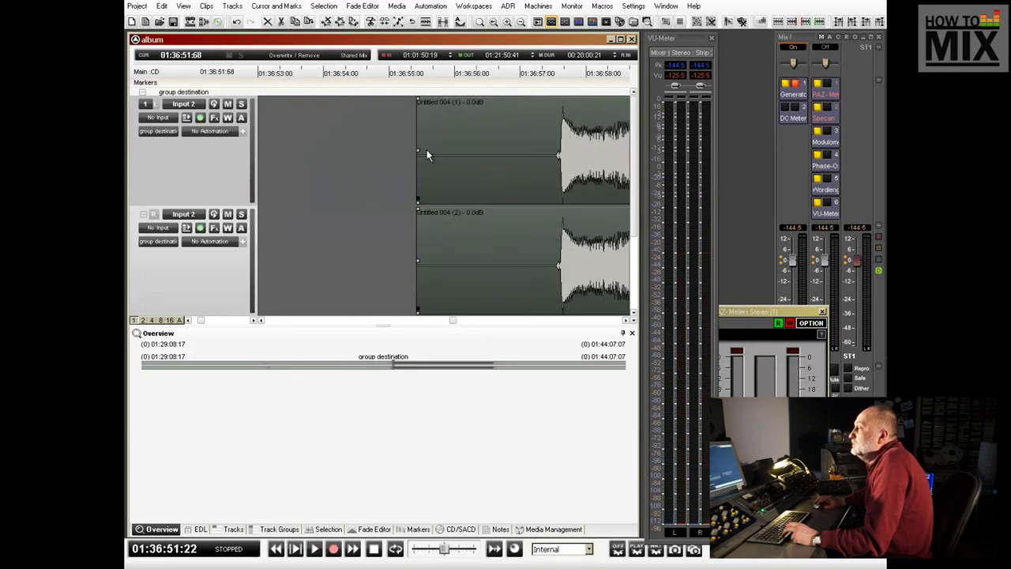
pyautogui.moveTo(420, 150); pyautogui.dragTo(537, 153)
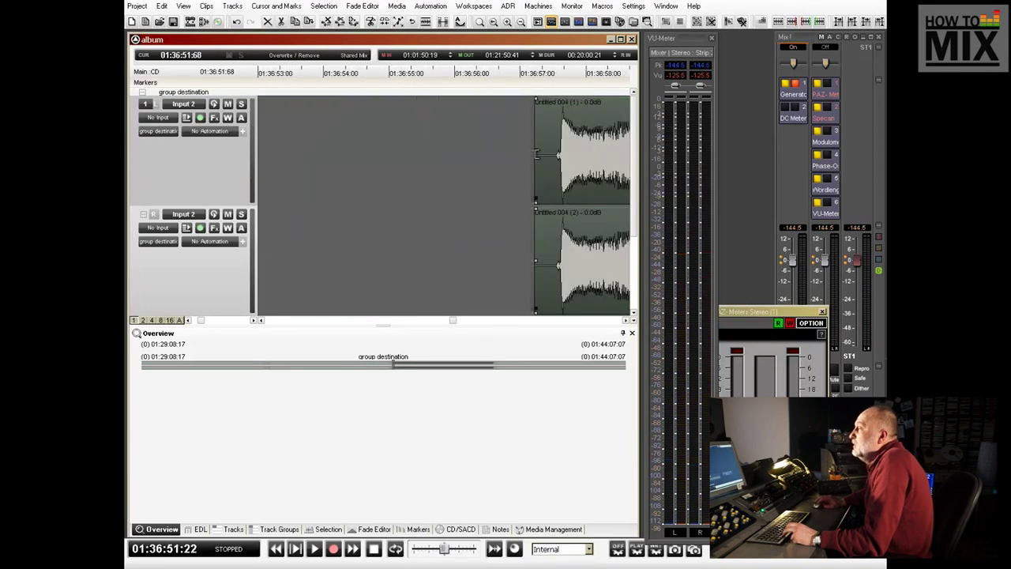
pyautogui.scroll(3, 553, 154)
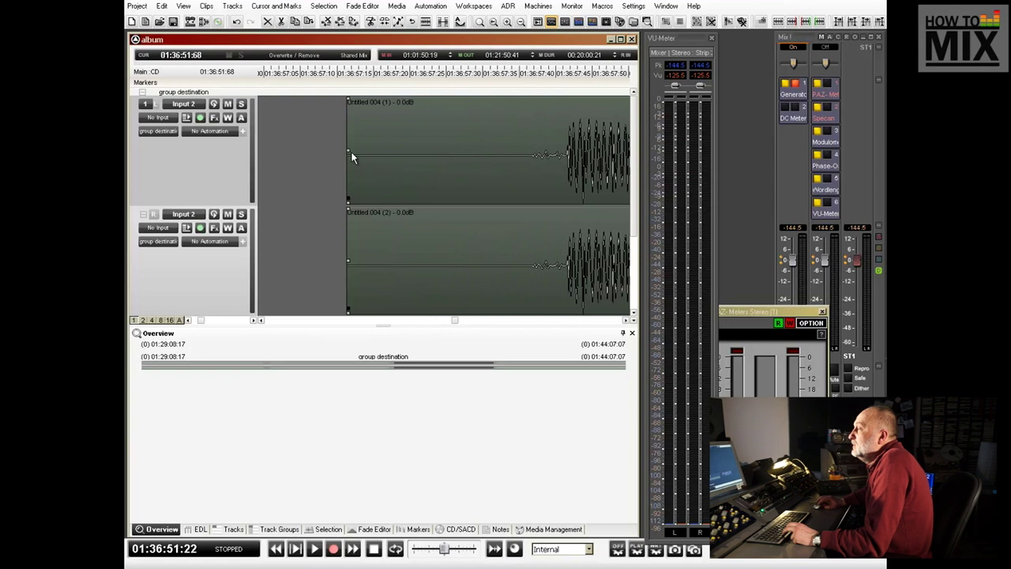
pyautogui.moveTo(350, 152); pyautogui.dragTo(520, 174)
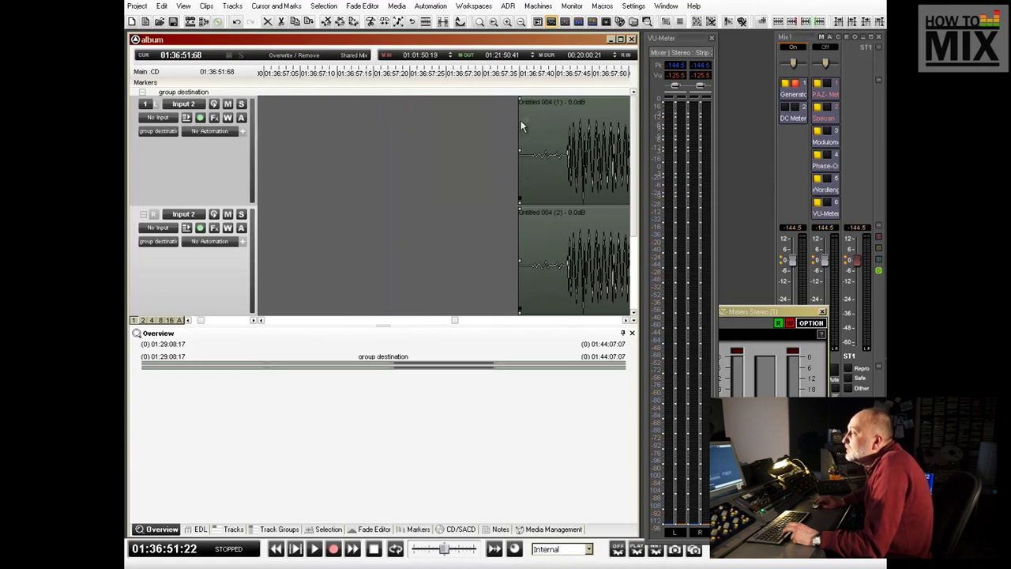
pyautogui.moveTo(522, 101); pyautogui.dragTo(542, 101)
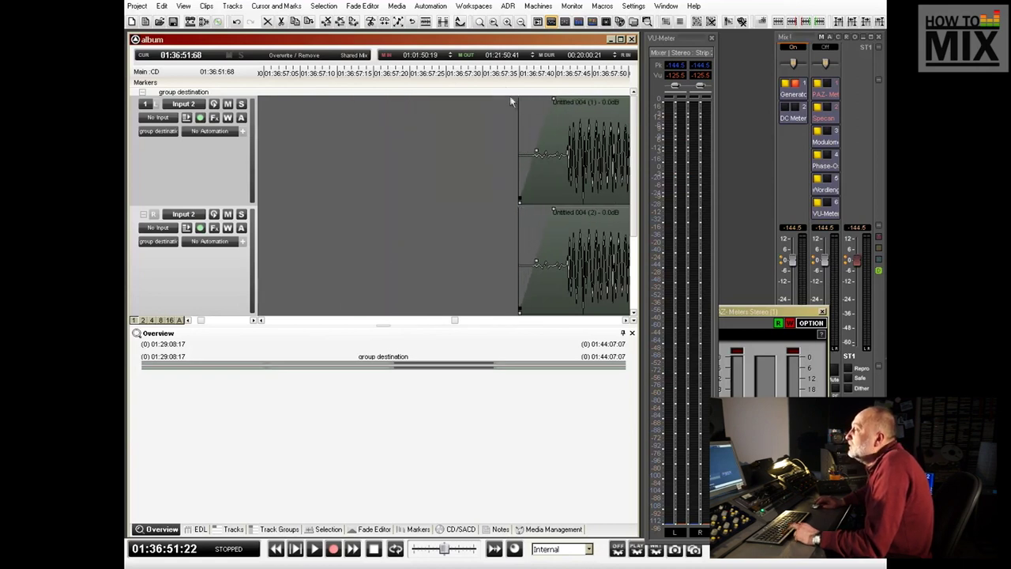
# Step: Play the faded-in start of Untitled 004, sample its middle and listen twice to the decay at its ending
pyautogui.press('space')
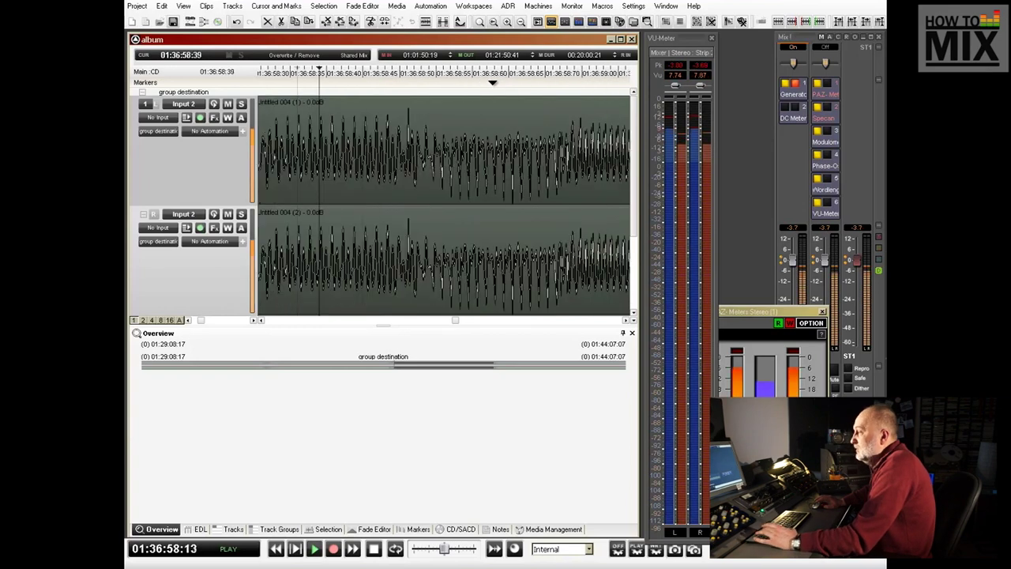
pyautogui.hotkey('ctrl', 'f')
pyautogui.click(360, 71)
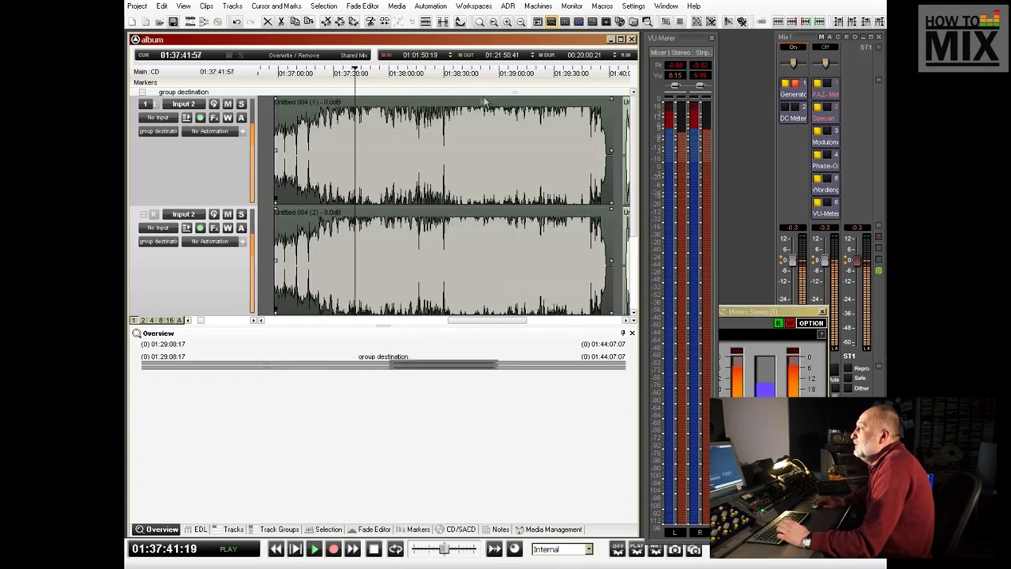
pyautogui.click(598, 72)
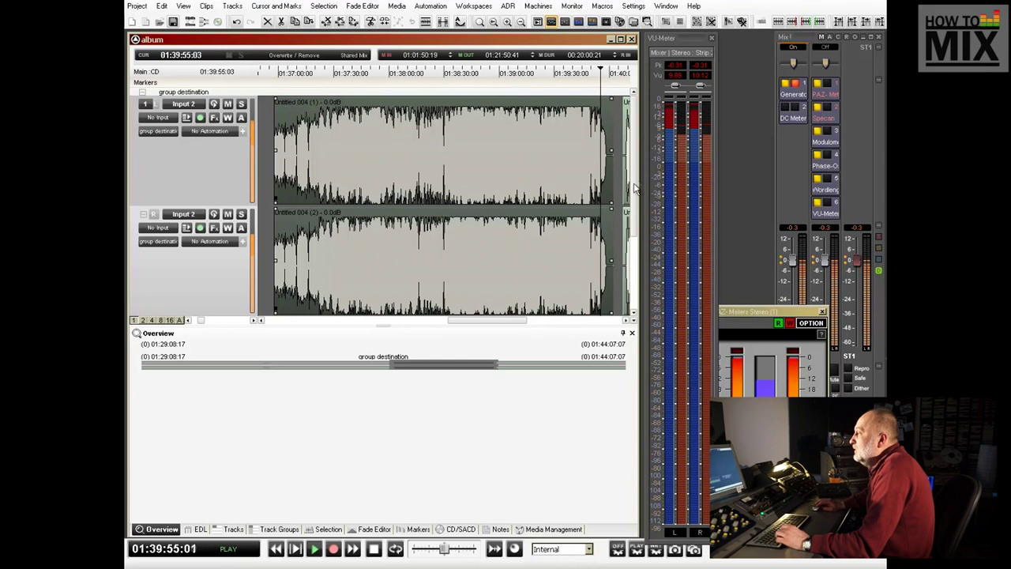
pyautogui.moveTo(581, 166); pyautogui.dragTo(580, 166)
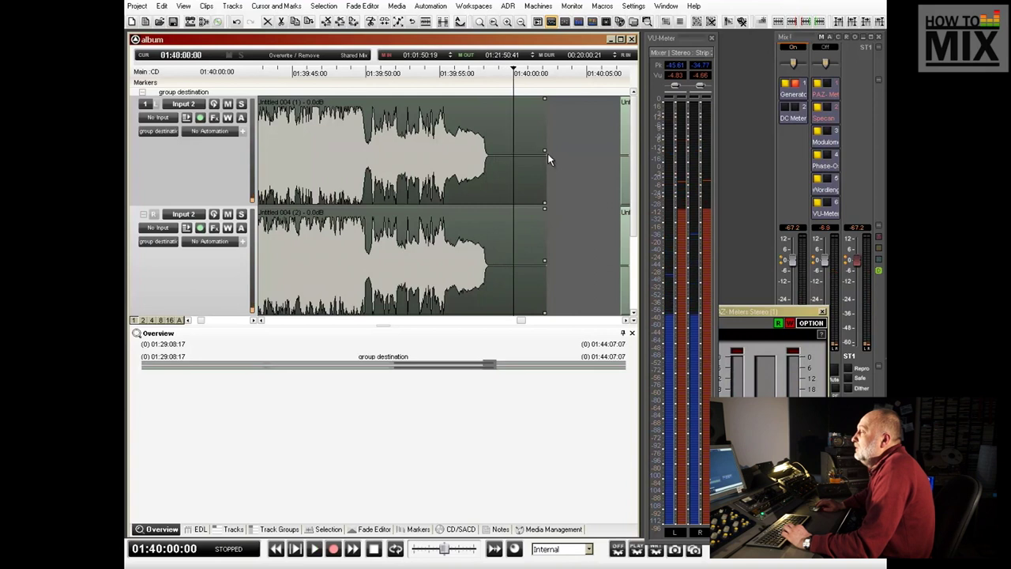
pyautogui.click(429, 75)
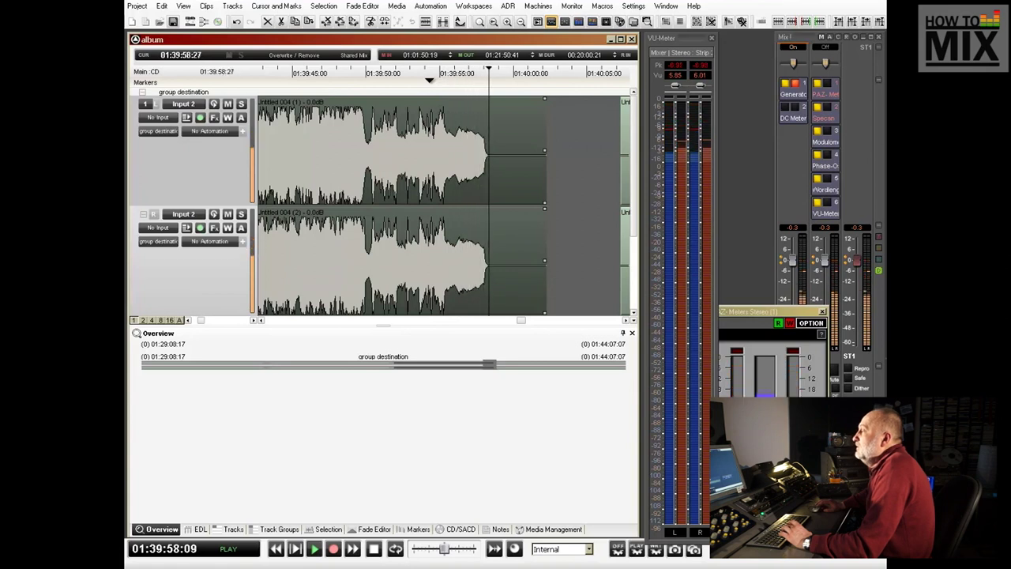
pyautogui.press('space')
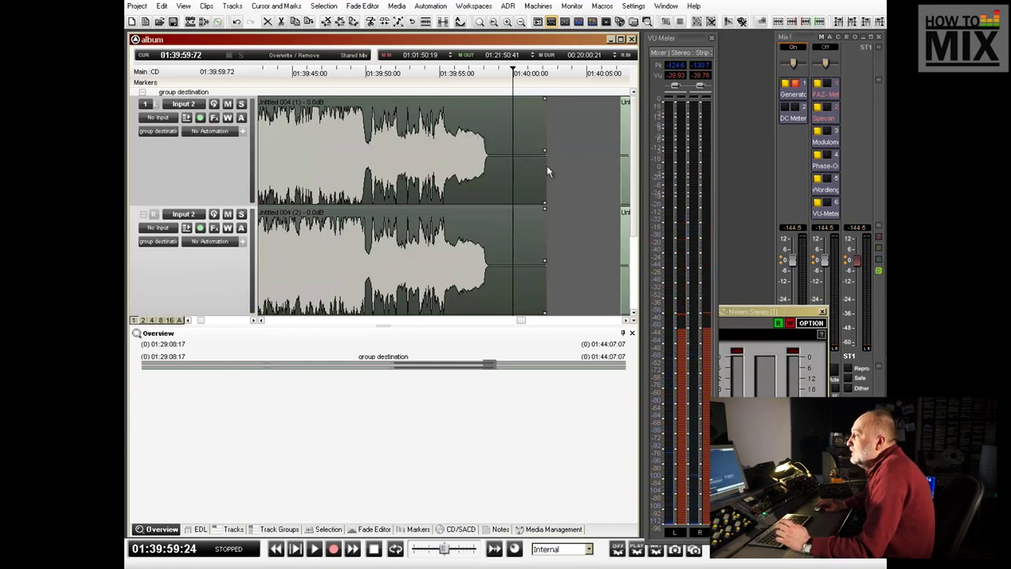
# Step: Trim the tail of Untitled 004 to about 01:39:59, add a fade-out starting where the music stops, and play back the ending
pyautogui.moveTo(545, 155); pyautogui.dragTo(507, 153)
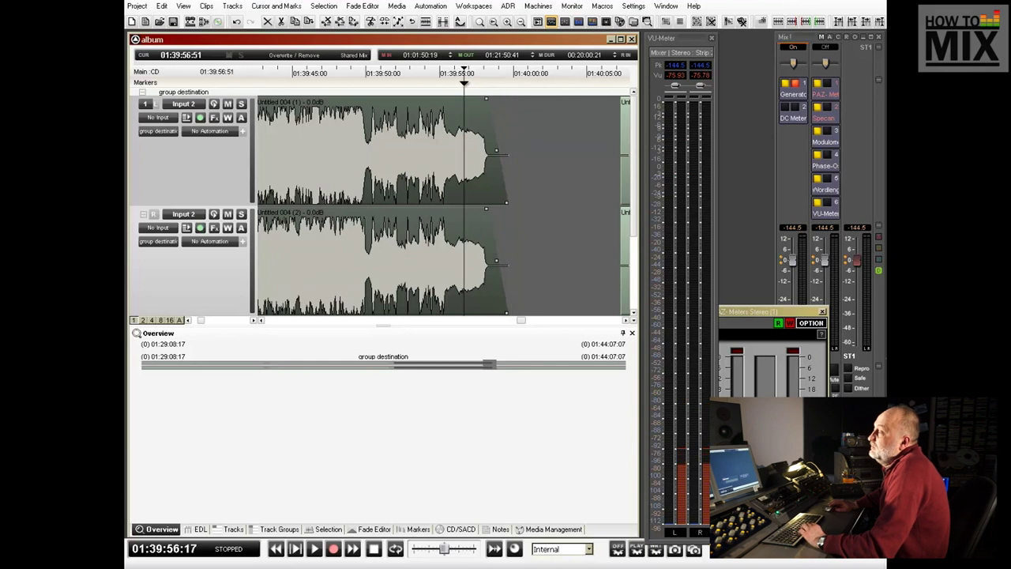
pyautogui.press('space')
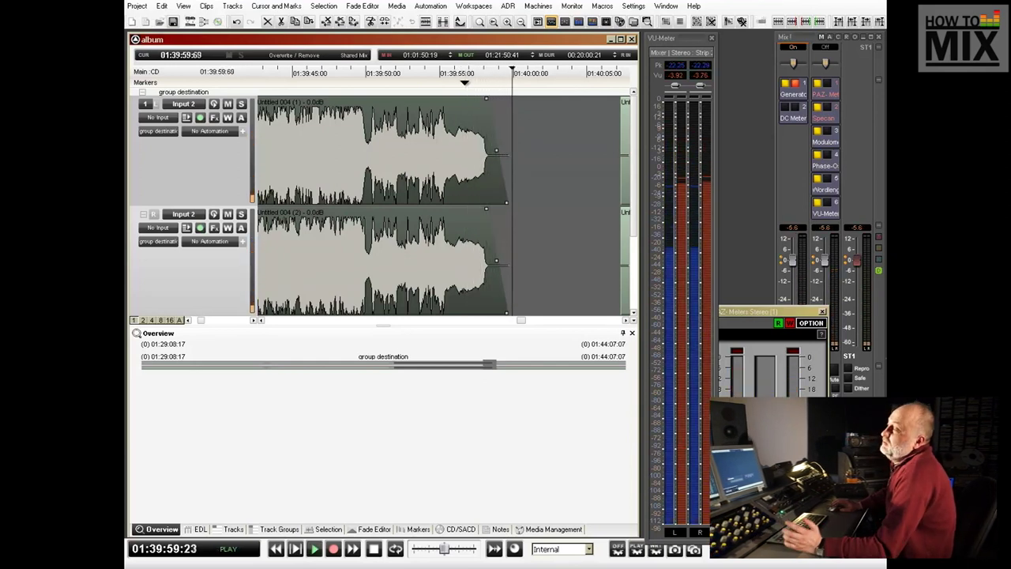
pyautogui.press('space')
# Step: Trim the silence at the start of Untitled 005 to about 01:40:09 and add a short fade-in before the first sound
pyautogui.press('Tab')
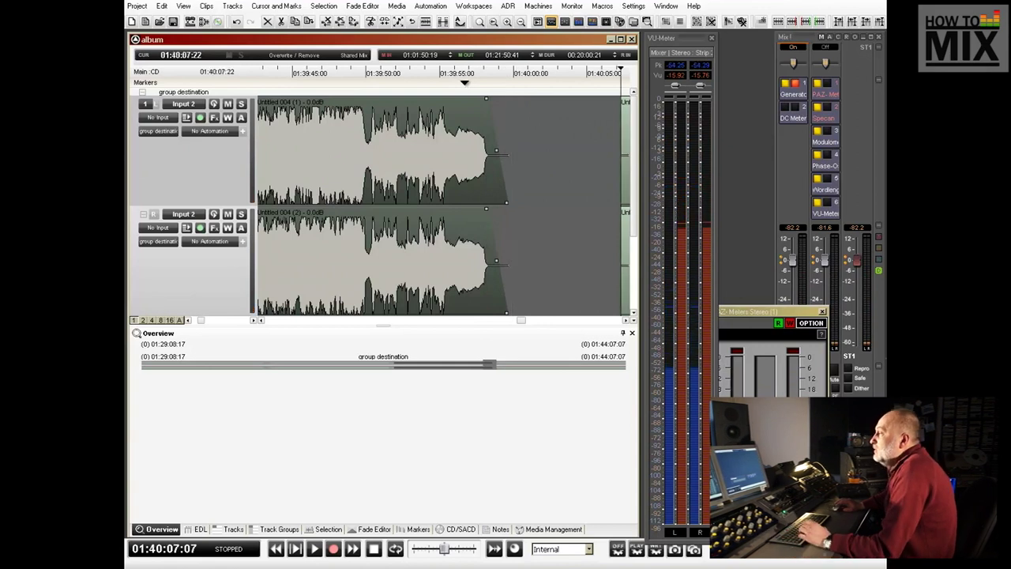
pyautogui.press('Right')
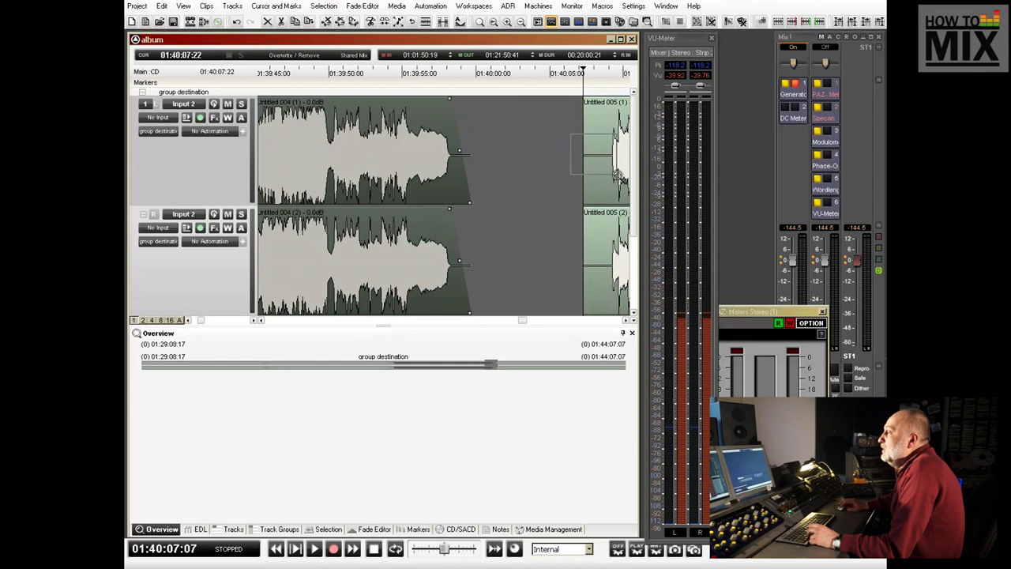
pyautogui.moveTo(619, 174); pyautogui.dragTo(616, 174)
pyautogui.moveTo(364, 152); pyautogui.dragTo(579, 149)
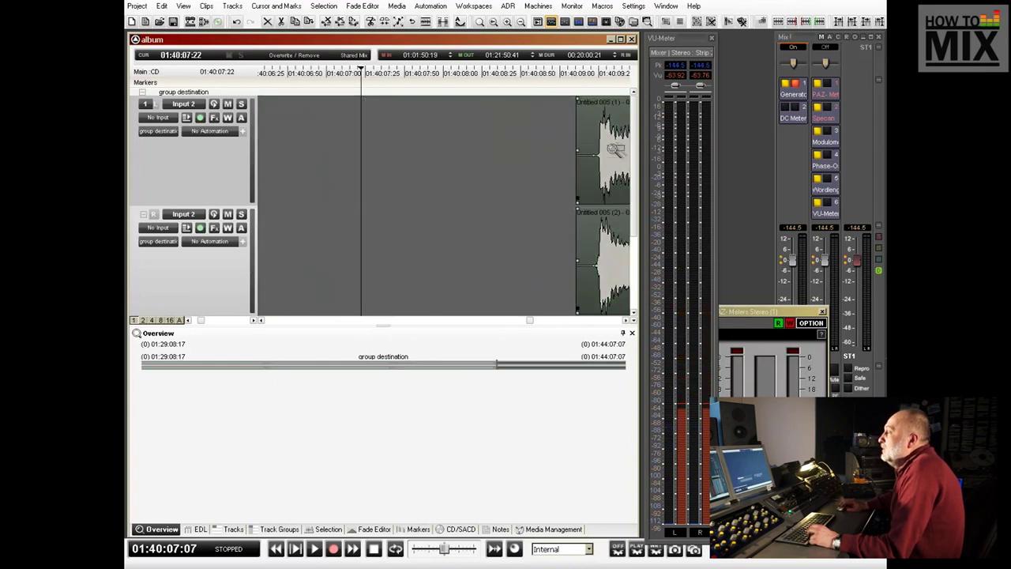
pyautogui.click(615, 149)
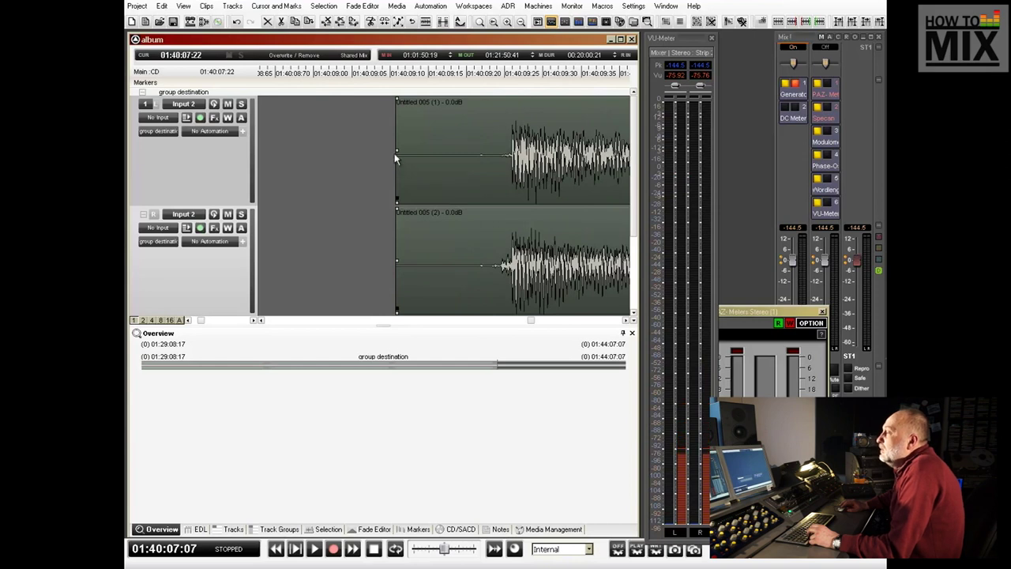
pyautogui.moveTo(399, 149); pyautogui.dragTo(487, 158)
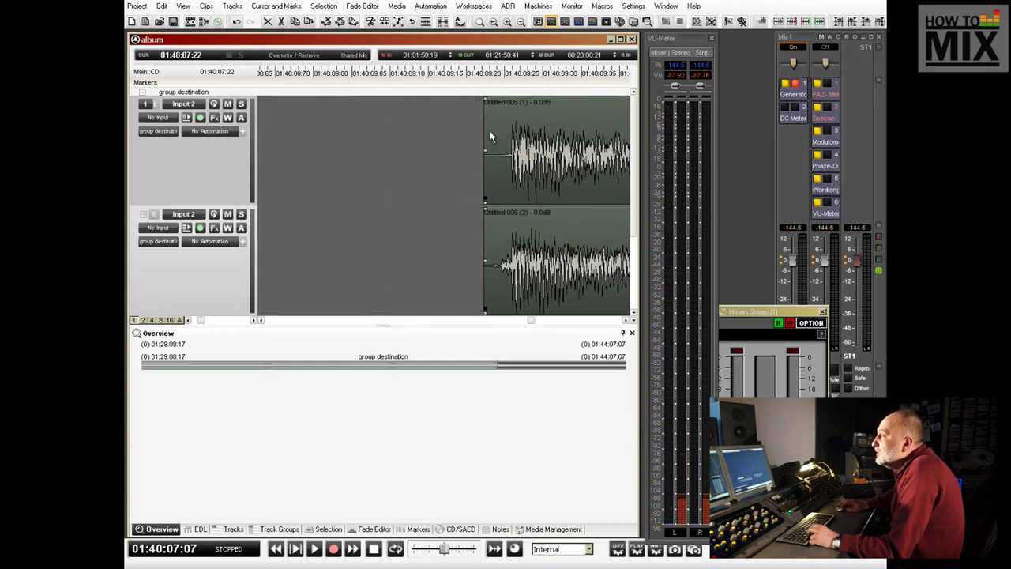
pyautogui.moveTo(488, 100); pyautogui.dragTo(503, 101)
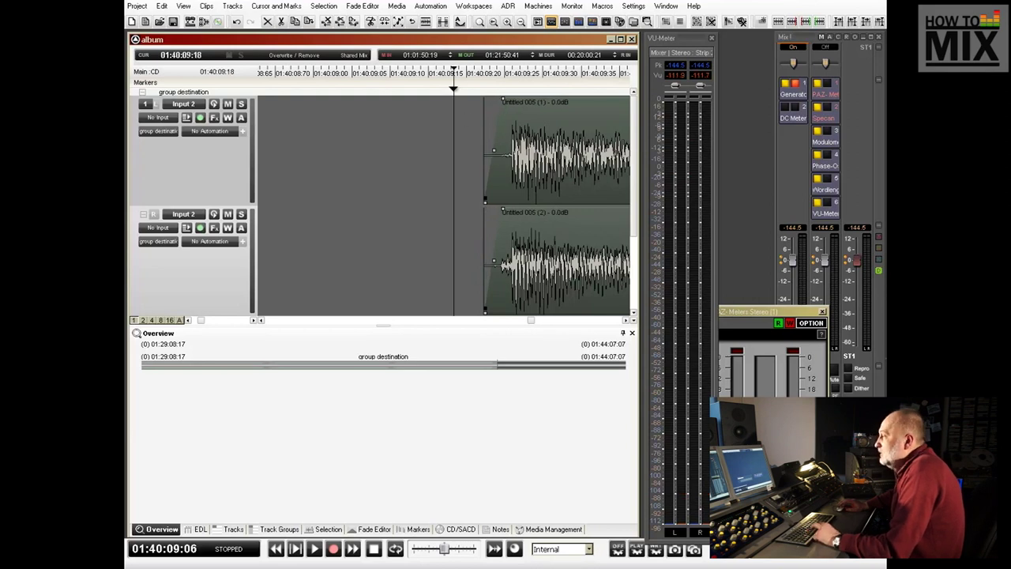
# Step: Play the faded-in start of Untitled 005 and listen to its ending until the music has decayed
pyautogui.press('space')
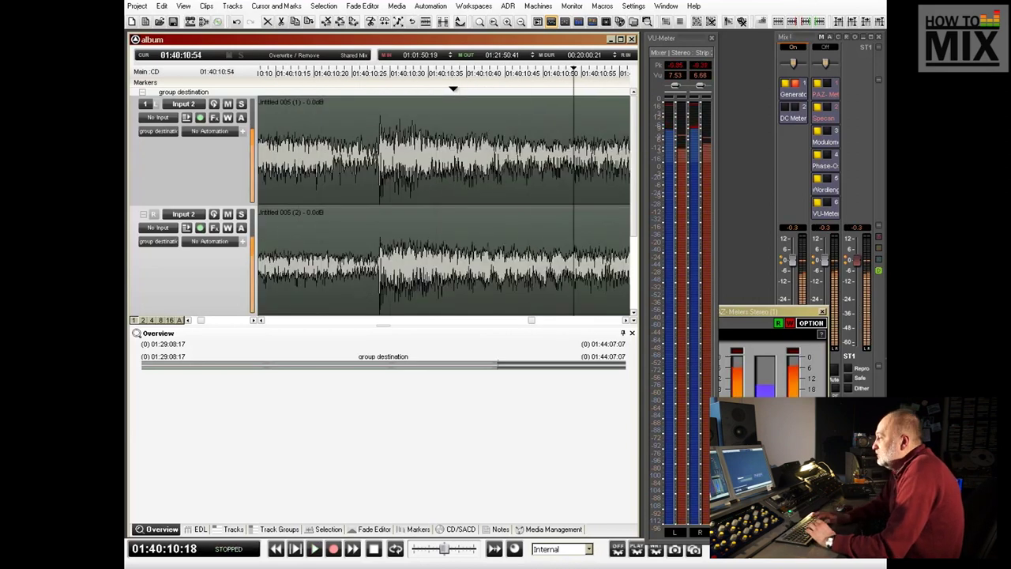
pyautogui.press('space')
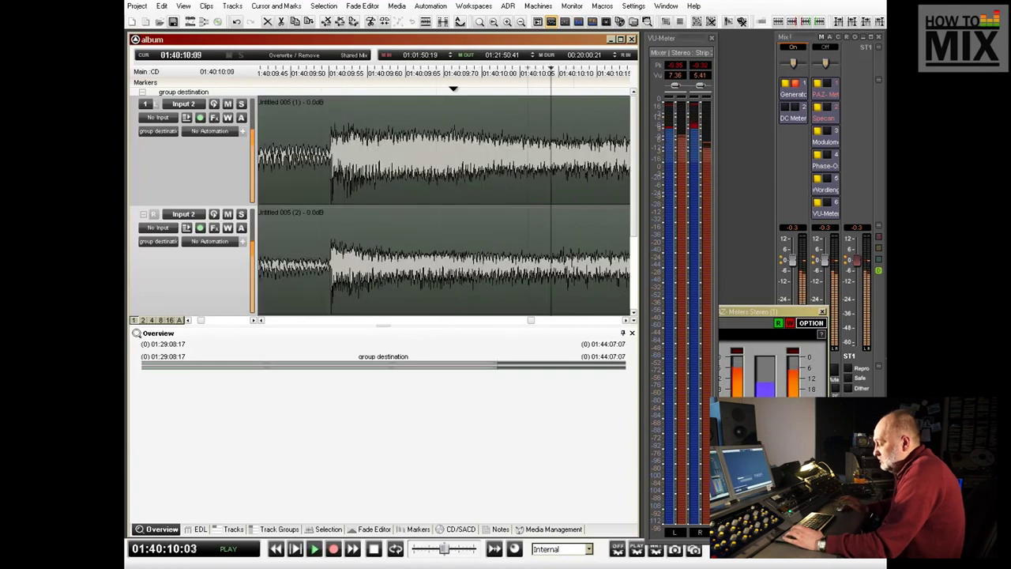
pyautogui.scroll(-8, 454, 88)
pyautogui.click(602, 158)
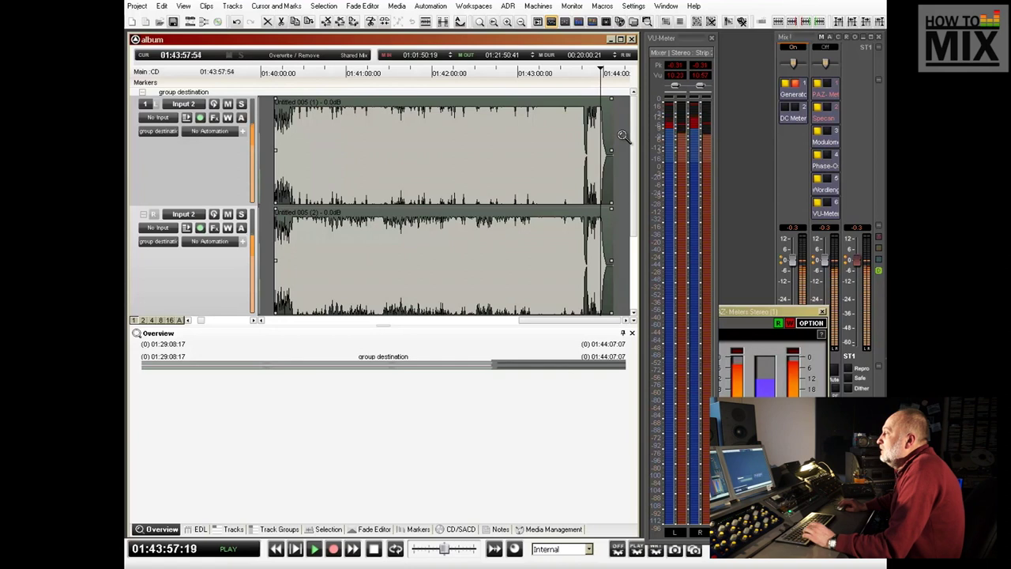
pyautogui.press('+')
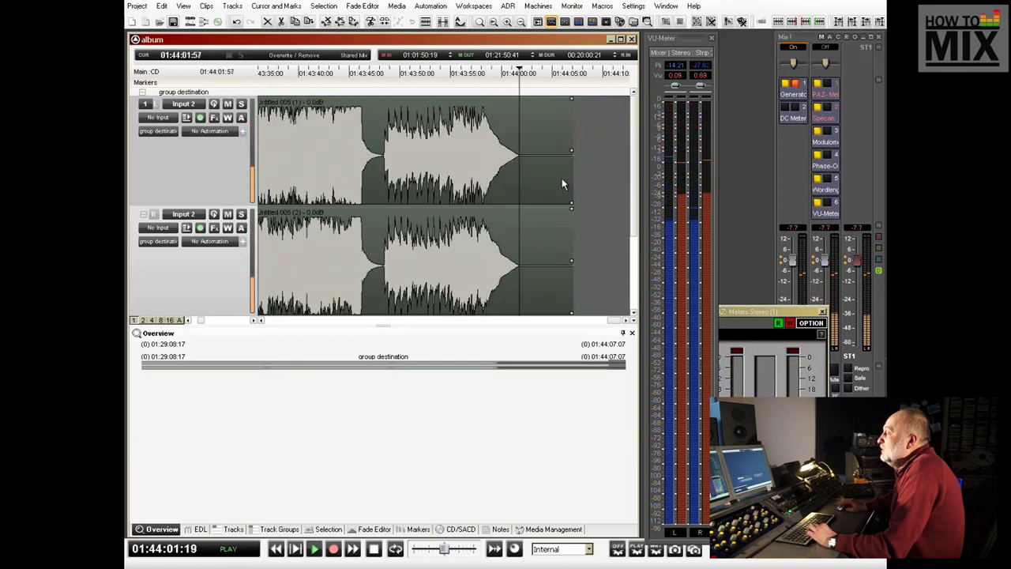
pyautogui.press('space')
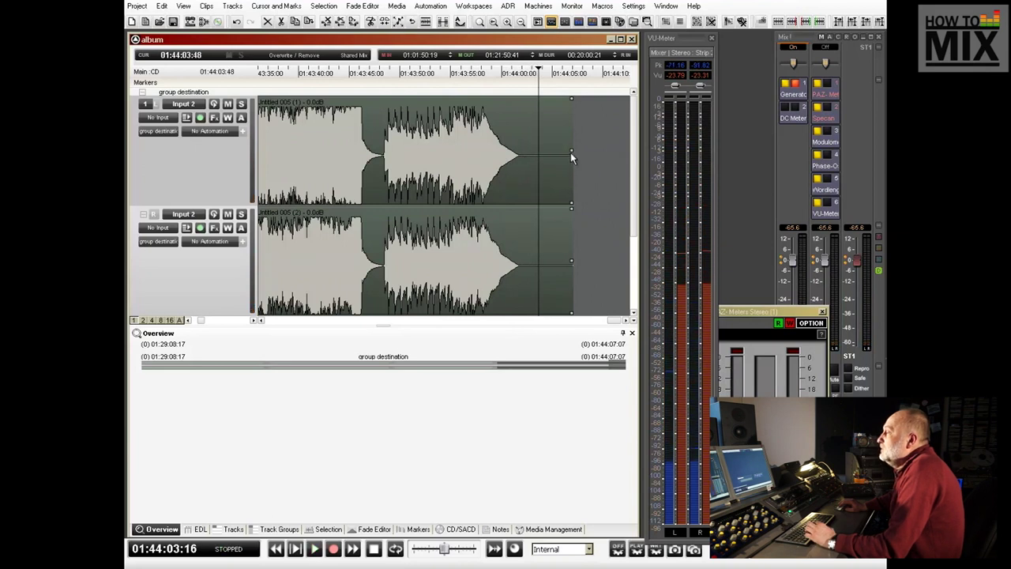
# Step: Trim the tail of Untitled 005 to 01:44:02:69, add a short fade-out over the last decay, and play it back from 01:43:57
pyautogui.moveTo(571, 152); pyautogui.dragTo(533, 153)
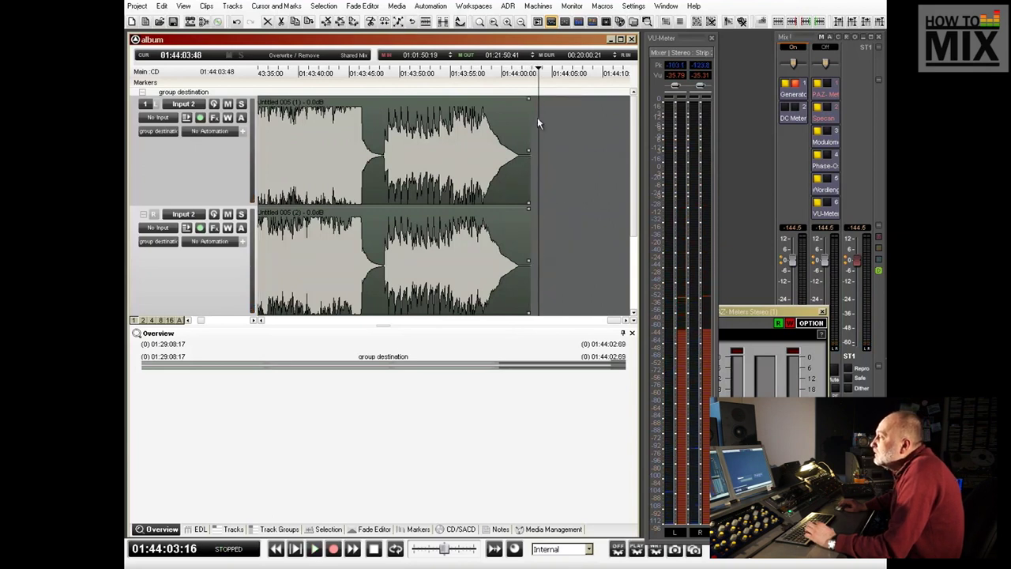
pyautogui.moveTo(513, 99); pyautogui.dragTo(509, 99)
pyautogui.click(476, 81)
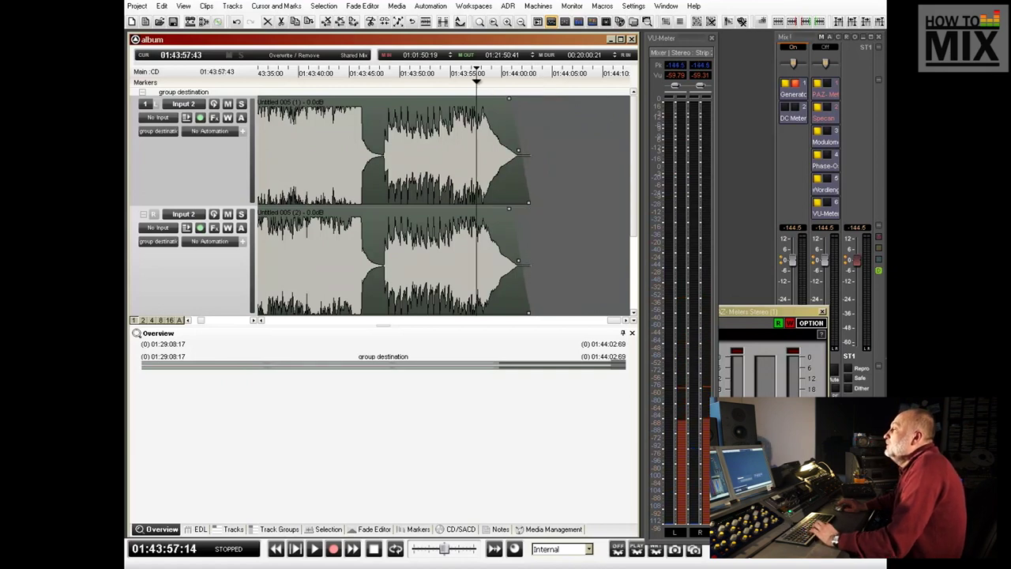
pyautogui.press('space')
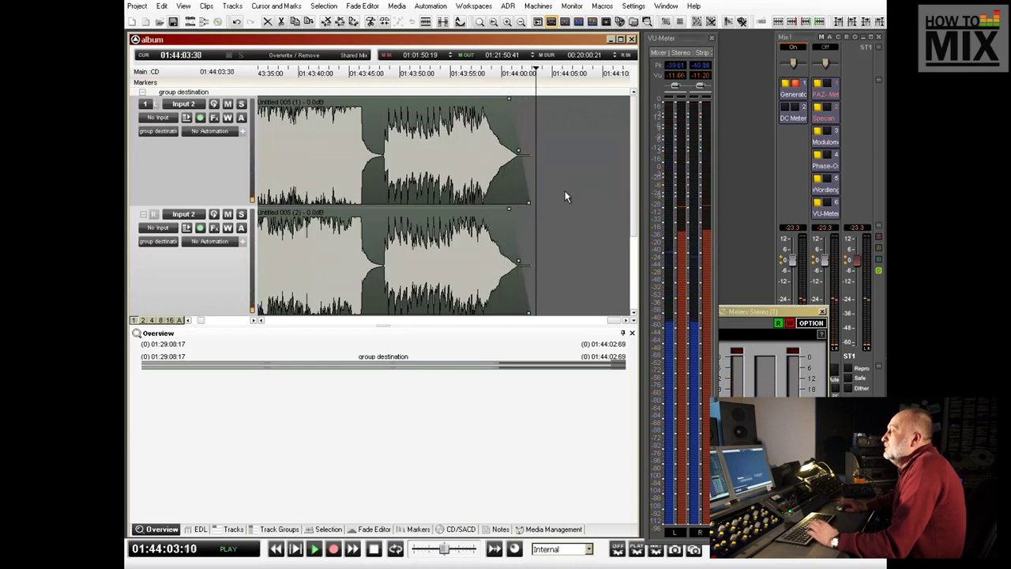
pyautogui.press('space')
# Step: Remove Untitled 003 from the timeline and play the ending of Untitled 002 from 01:32:39, stopping in the silence at 01:32:56
pyautogui.press('w')
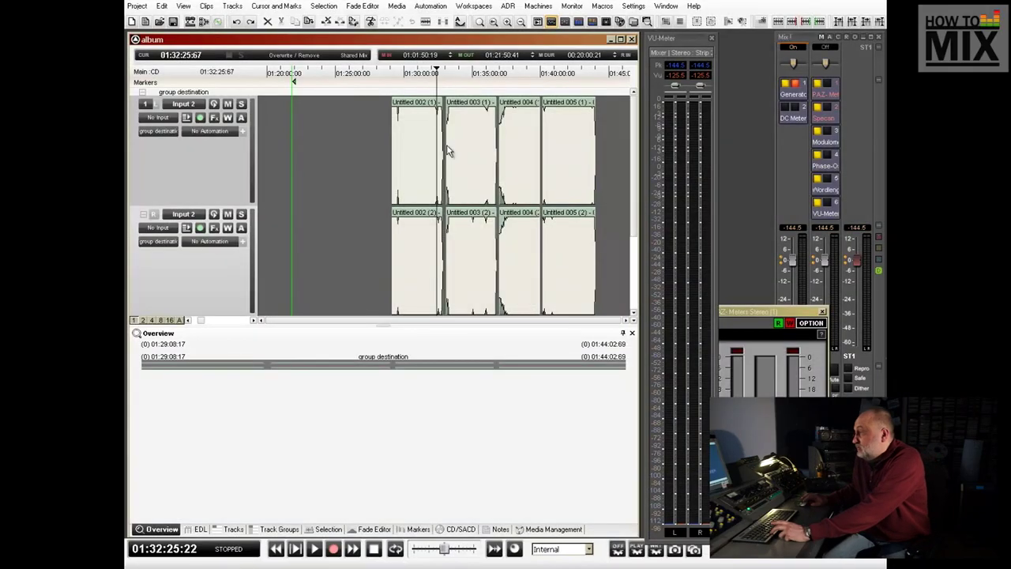
pyautogui.moveTo(466, 127); pyautogui.dragTo(406, 183)
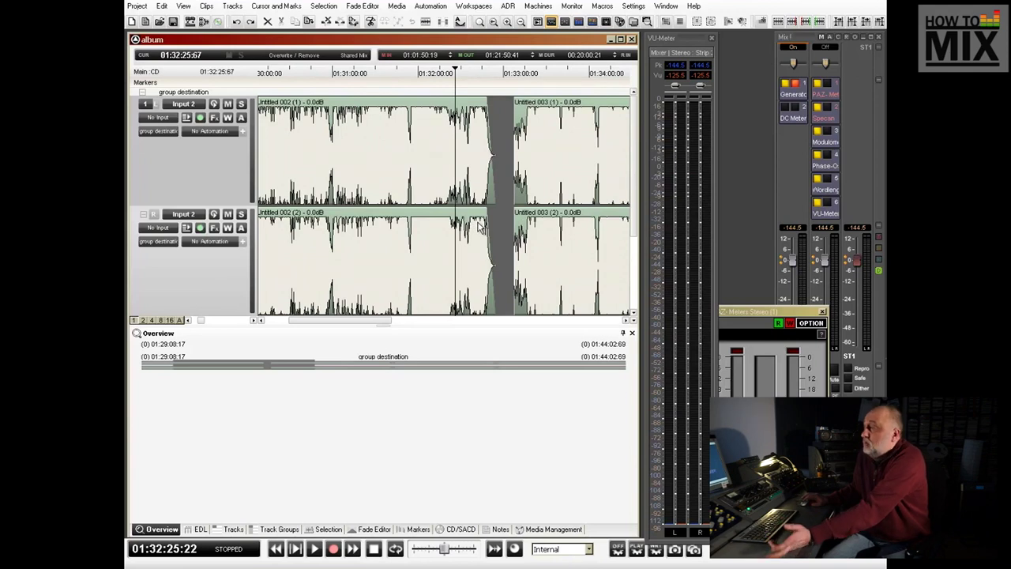
pyautogui.click(557, 141)
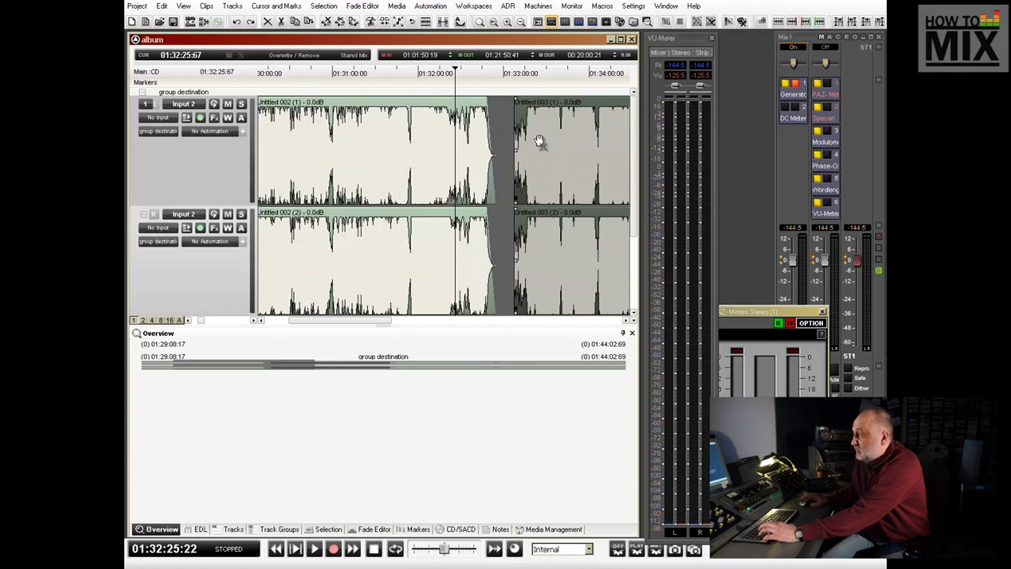
pyautogui.press('Delete')
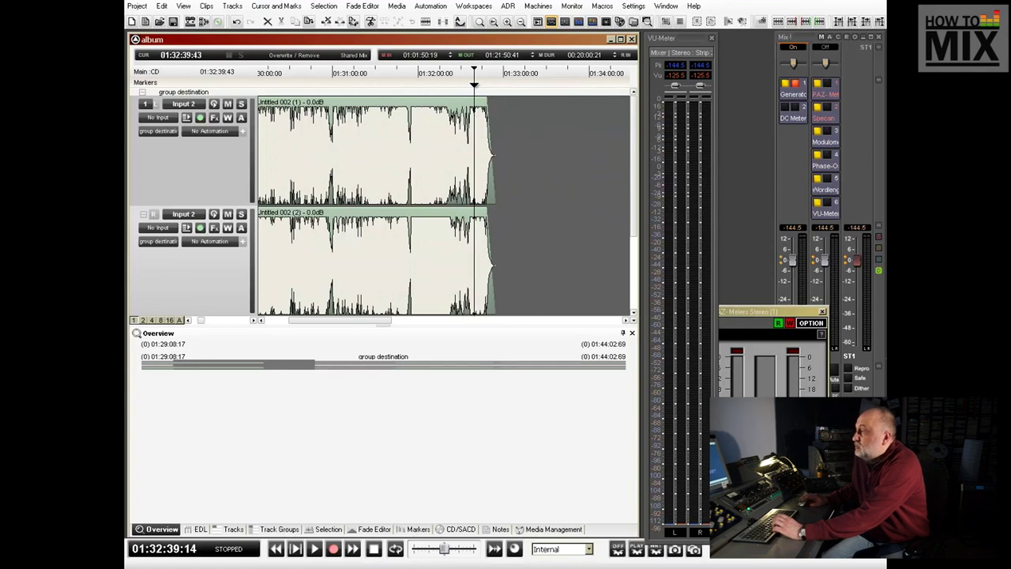
pyautogui.press('space')
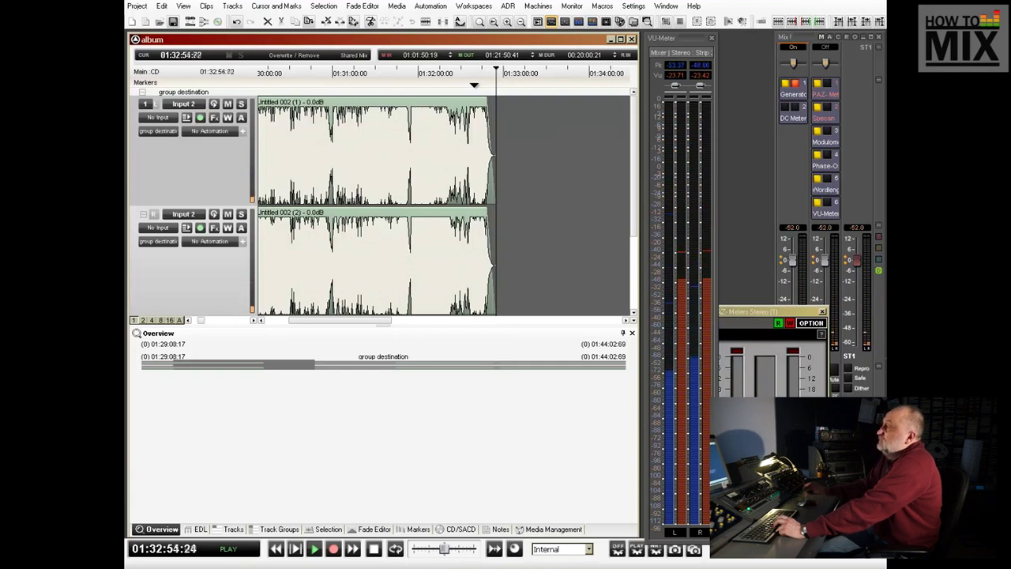
pyautogui.press('space')
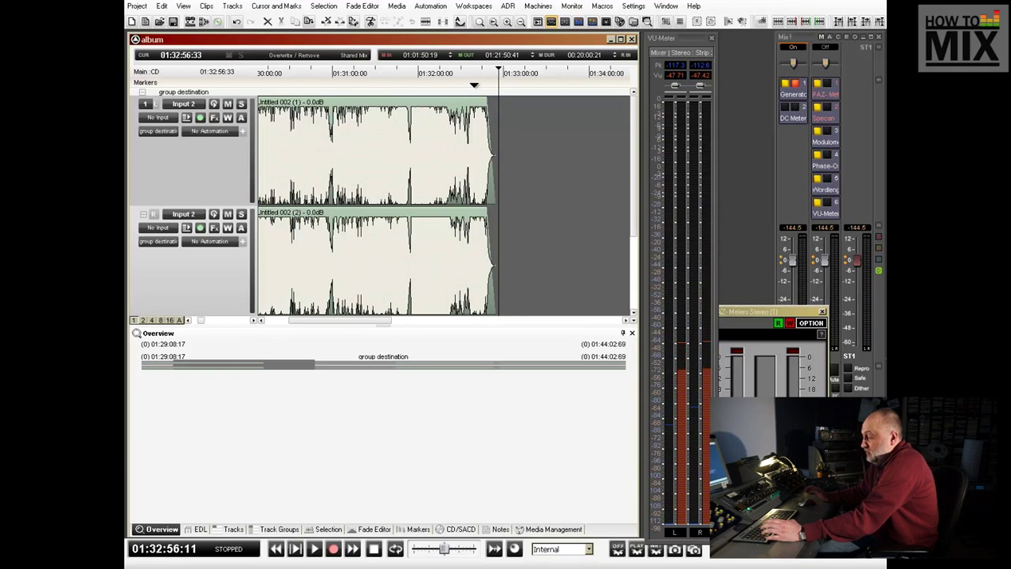
# Step: Paste Untitled 003 back at 01:32:56:33 after Untitled 002 and play the transition into its opening
pyautogui.hotkey('ctrl', 'v')
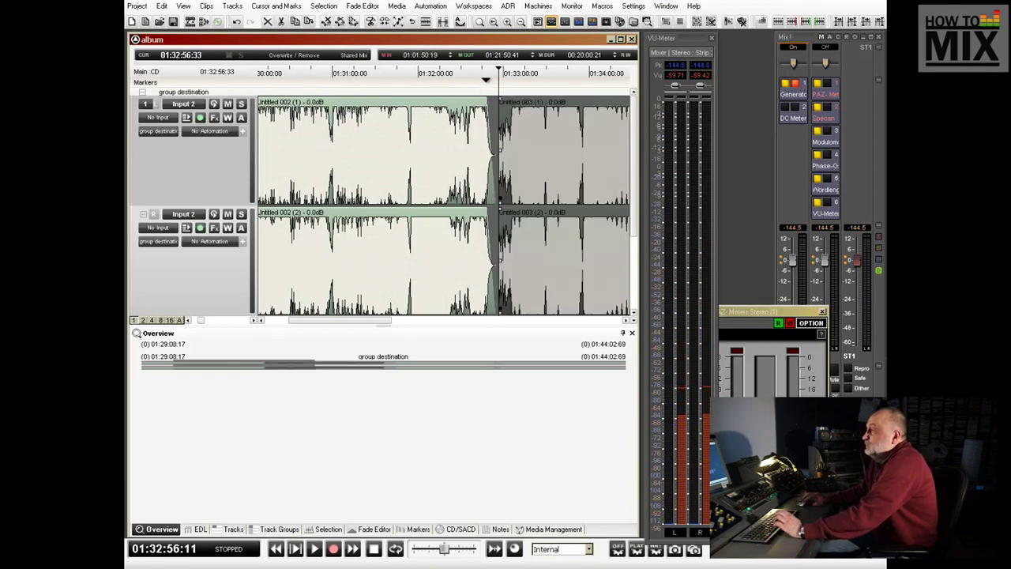
pyautogui.press('space')
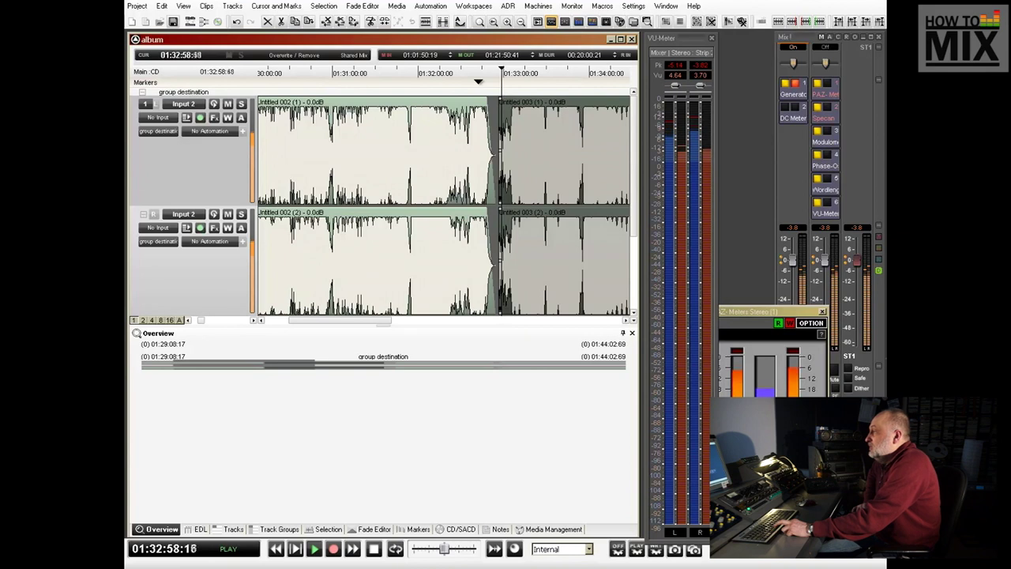
pyautogui.press('space')
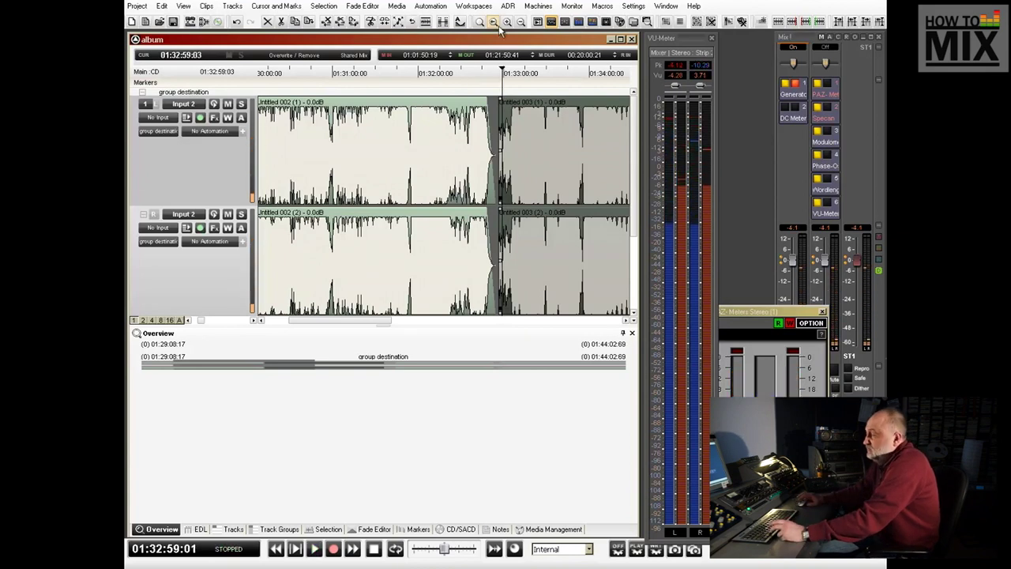
# Step: Move Untitled 003 slightly earlier and play the end of Untitled 002, stopping at 01:32:55:00 in the gap
pyautogui.moveTo(543, 117); pyautogui.dragTo(447, 179)
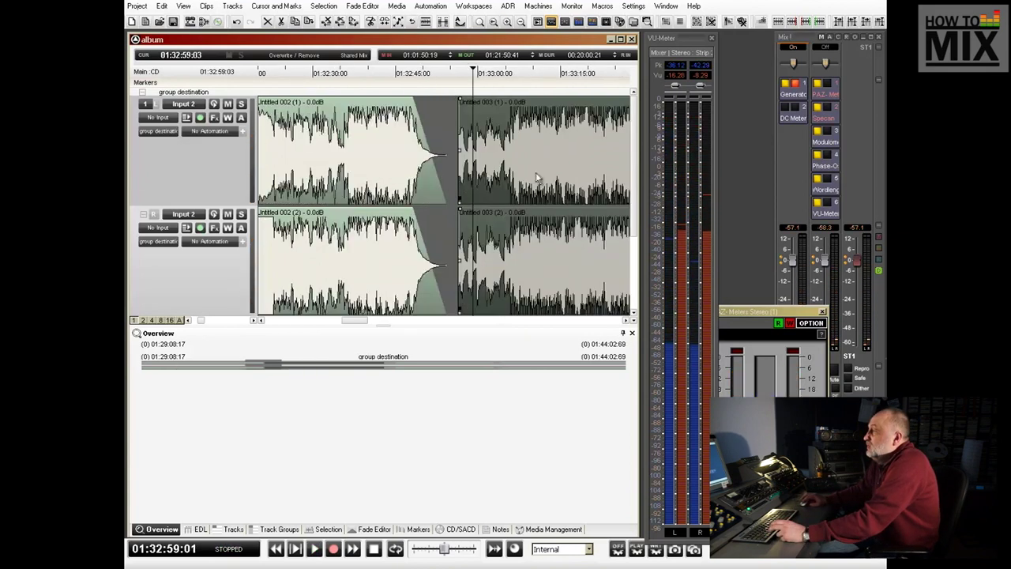
pyautogui.moveTo(548, 166); pyautogui.dragTo(543, 169)
pyautogui.click(385, 81)
pyautogui.press('space')
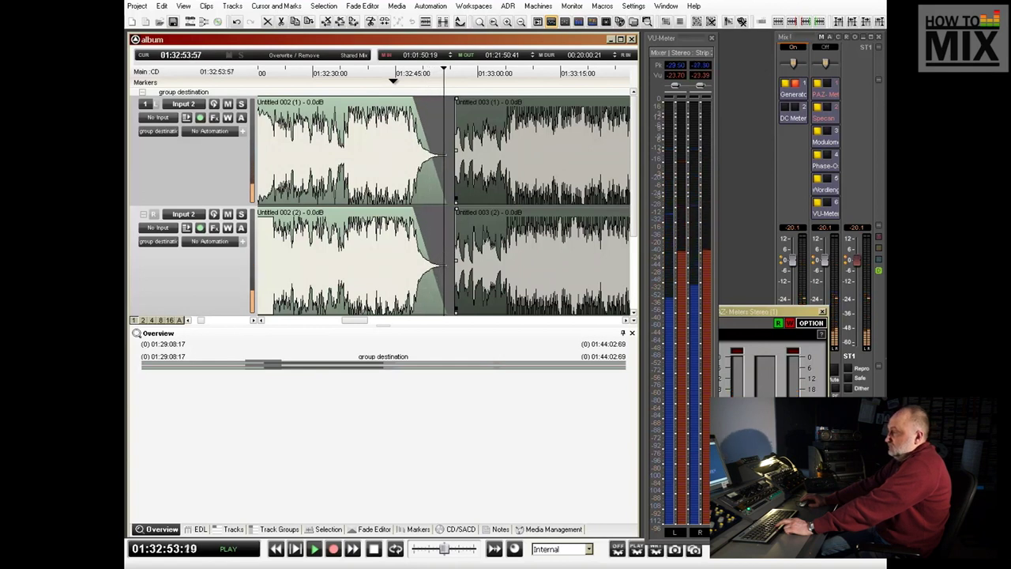
pyautogui.press('space')
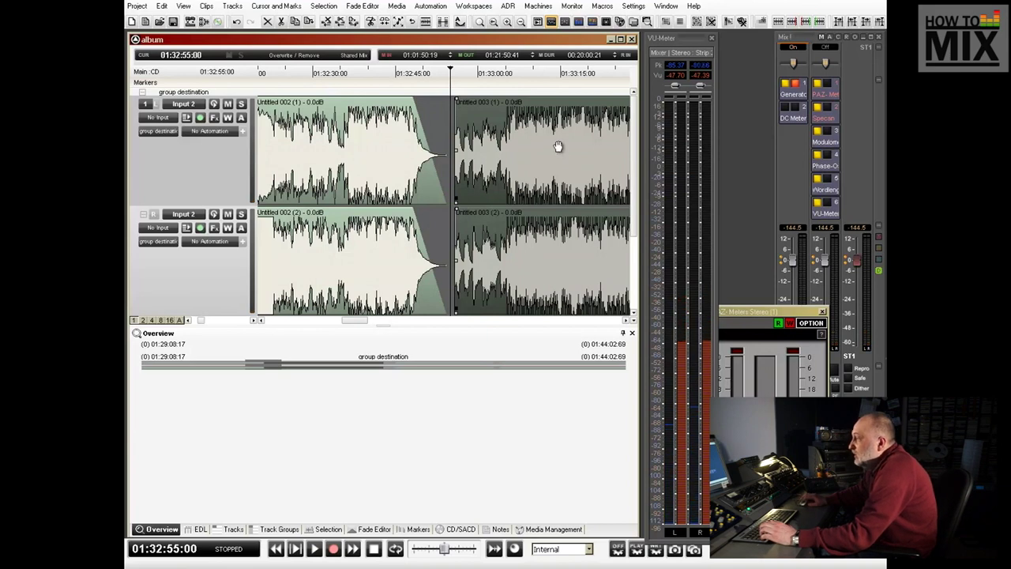
# Step: Cut Untitled 003, paste it at 01:32:55:00, and play the transition from 01:32:48
pyautogui.hotkey('ctrl', 'x')
pyautogui.hotkey('ctrl', 'v')
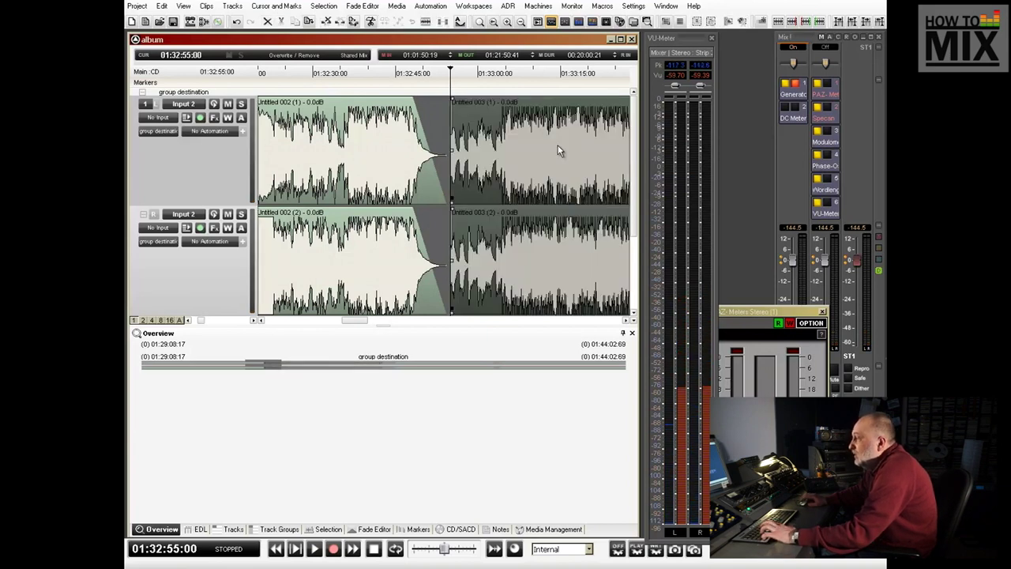
pyautogui.click(412, 77)
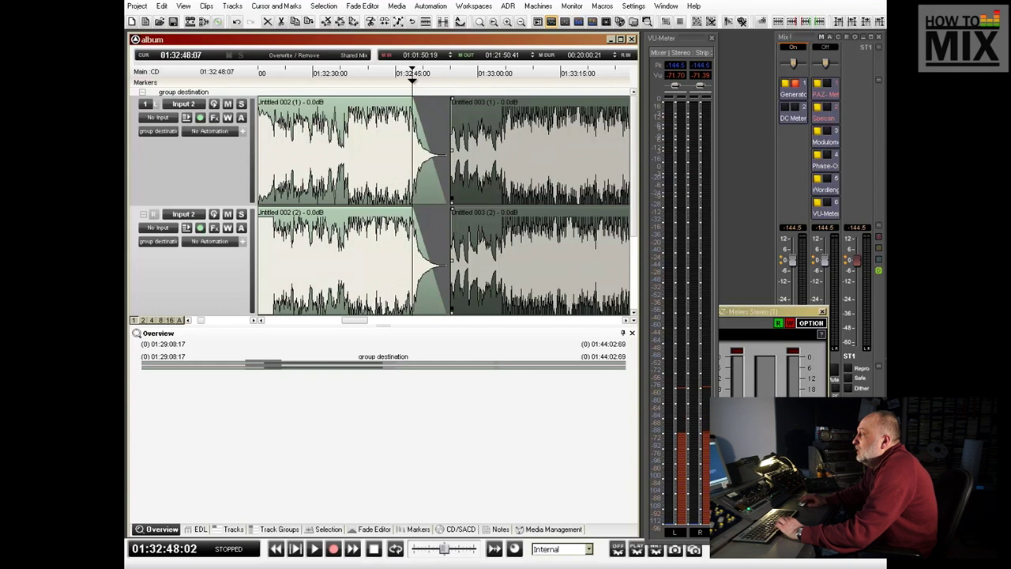
pyautogui.press('space')
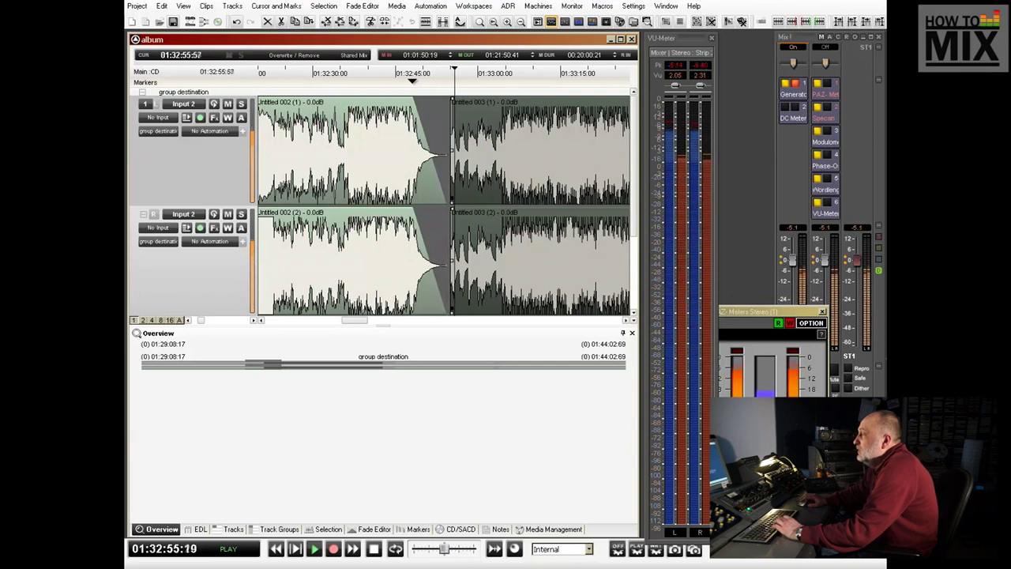
pyautogui.press('space')
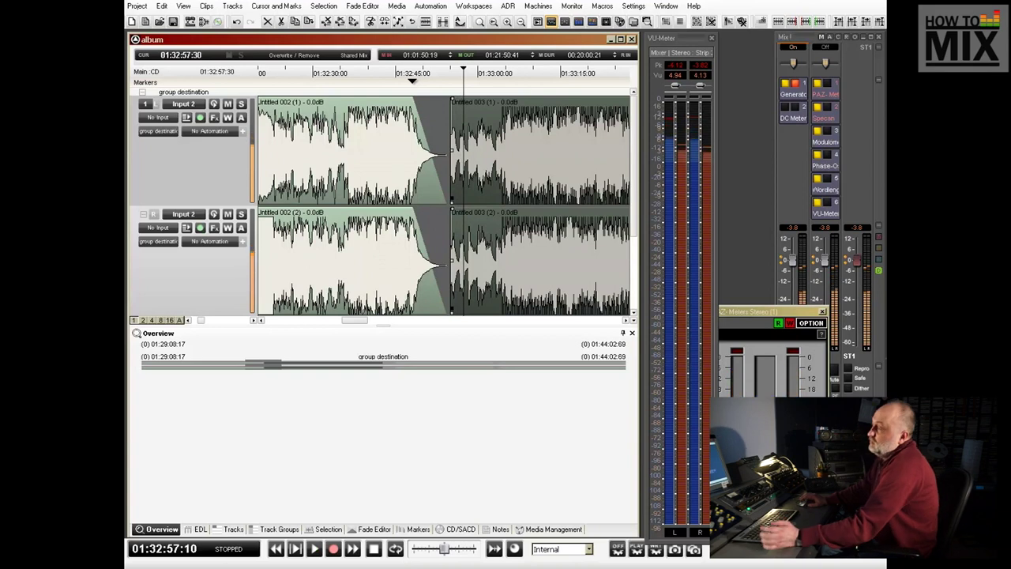
# Step: Spread the Untitled 003 and Untitled 004 clips with a two-second gap and a preroll of 0
pyautogui.hotkey('ctrl', 'Left')
pyautogui.hotkey('ctrl', 'Left')
pyautogui.hotkey('ctrl', 'Left')
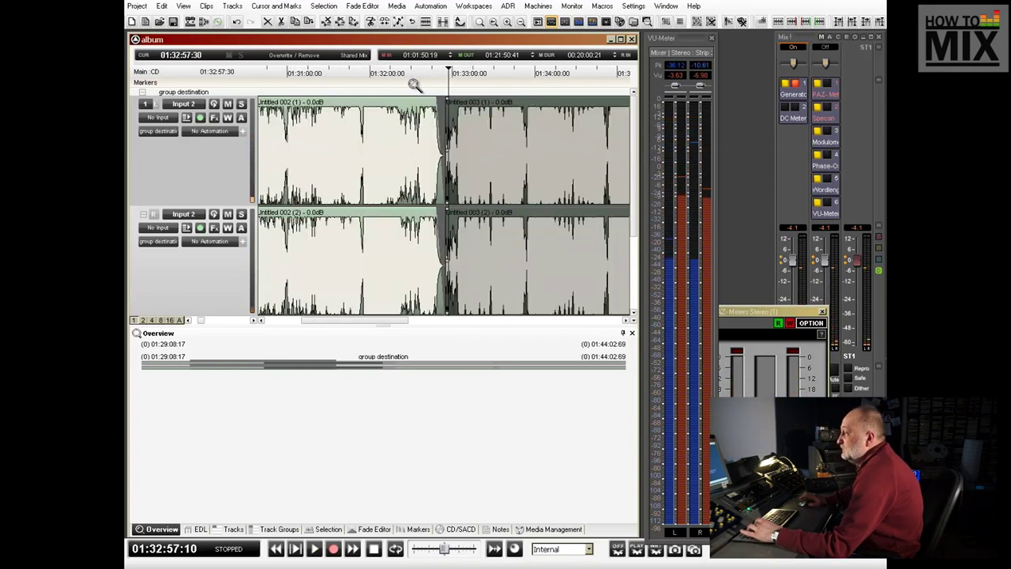
pyautogui.click(598, 143)
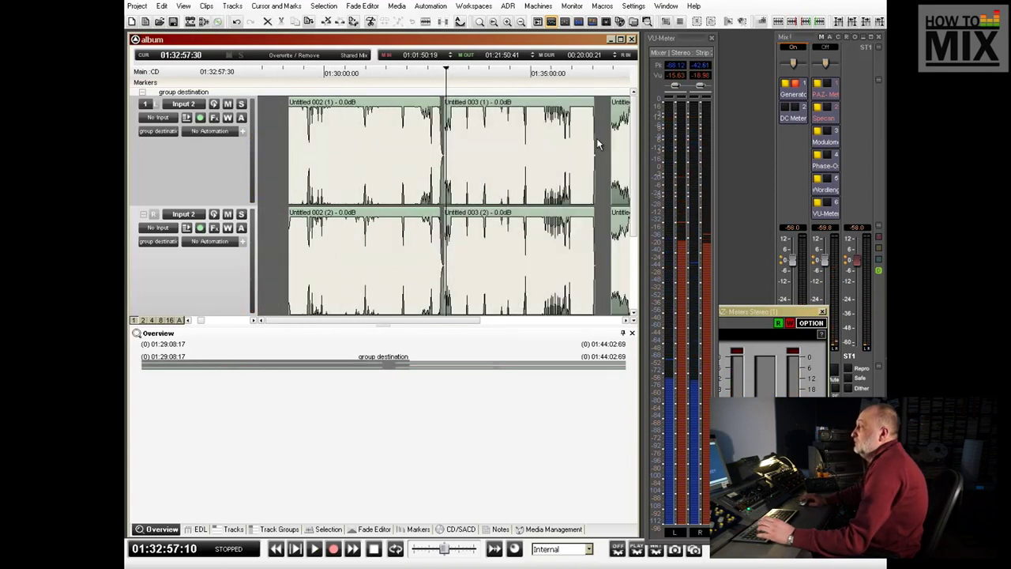
pyautogui.press('Right')
pyautogui.press('Right')
pyautogui.press('Right')
pyautogui.press('Right')
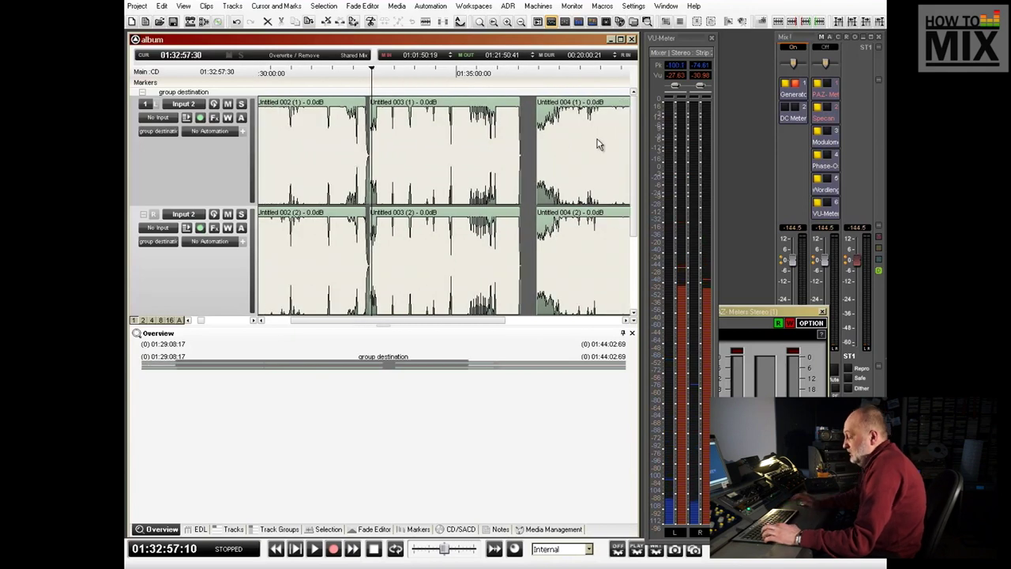
pyautogui.click(502, 160)
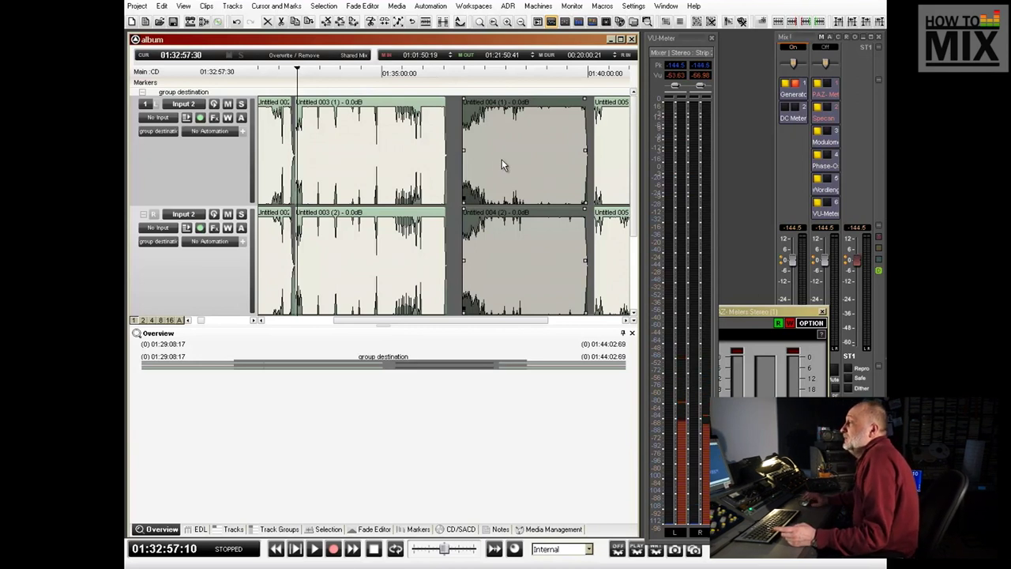
pyautogui.click(409, 139)
pyautogui.keyDown('shift'); pyautogui.click(509, 156); pyautogui.keyUp('shift')
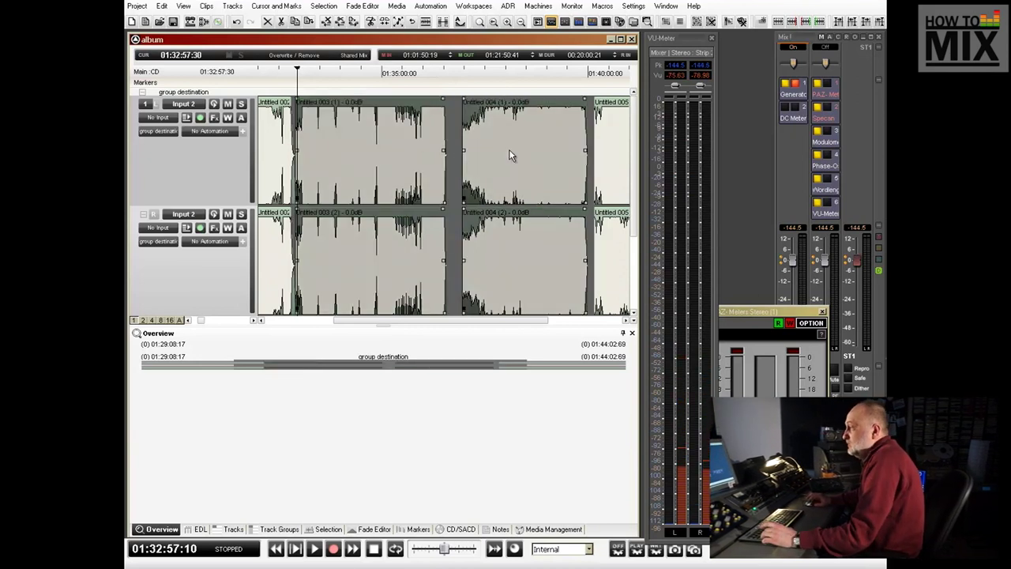
pyautogui.click(162, 7)
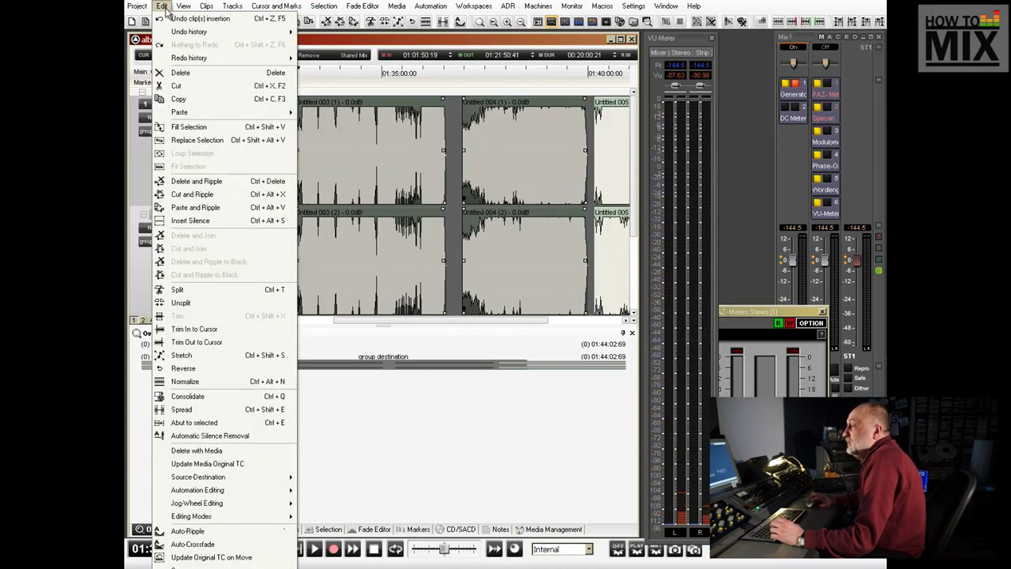
pyautogui.click(213, 412)
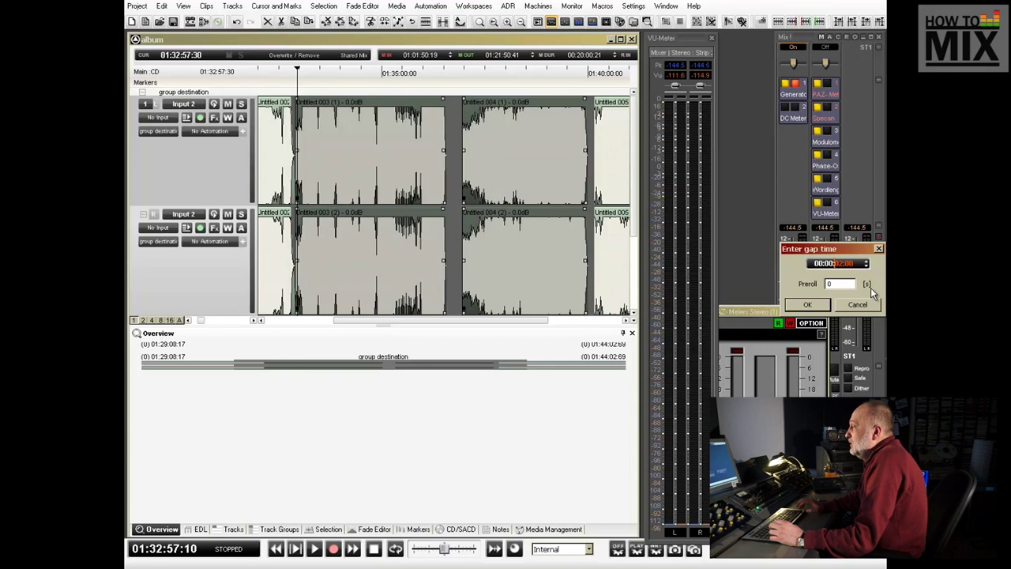
pyautogui.press('Return')
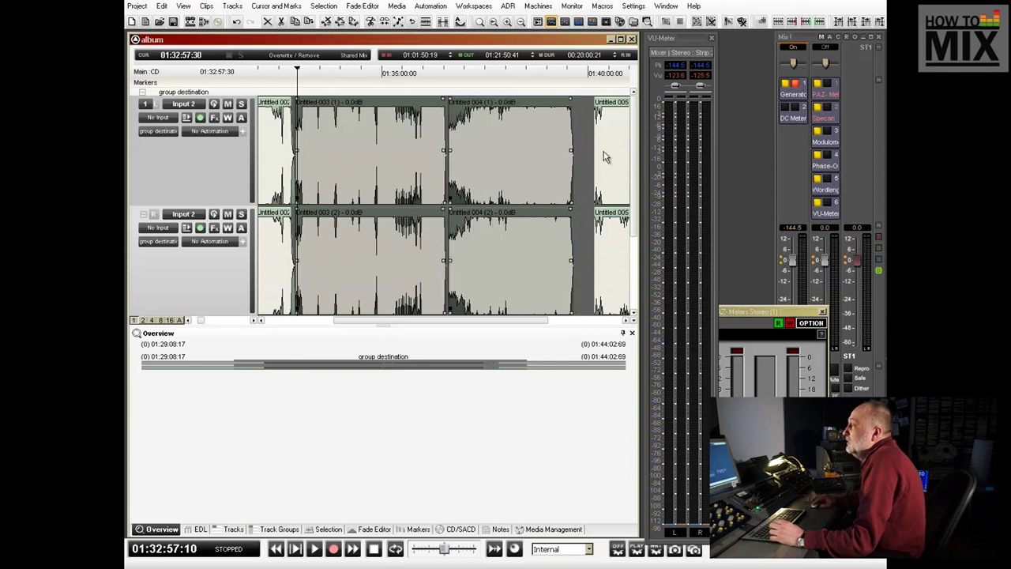
# Step: Move Untitled 005 closer to the end of Untitled 004 so that it starts at about 01:39:46
pyautogui.click(596, 156)
pyautogui.hscroll(4, 601, 156)
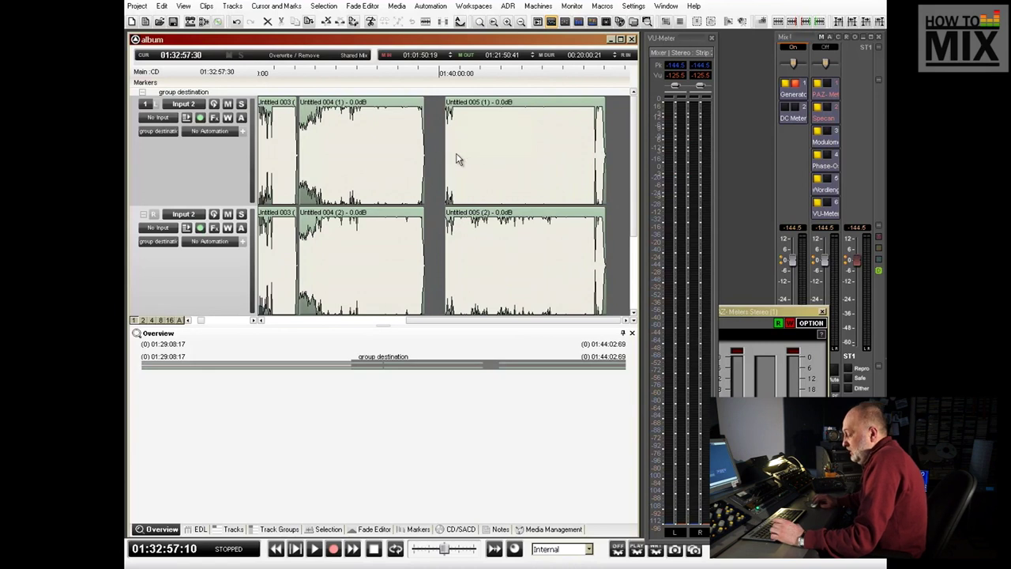
pyautogui.moveTo(486, 156); pyautogui.dragTo(413, 190)
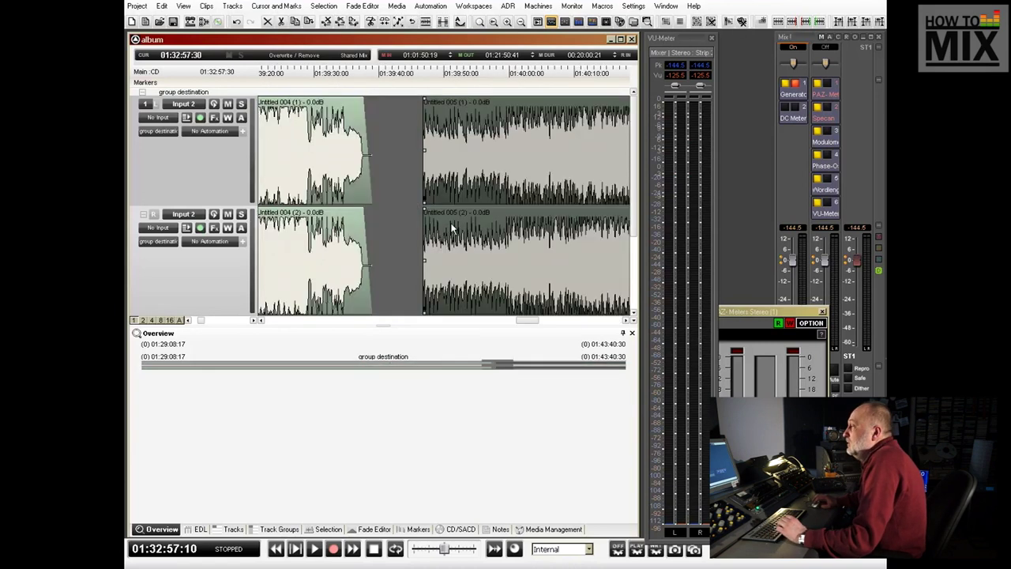
# Step: Play the ending of Untitled 004 from 01:39:29 and the opening of Untitled 005 to compare how they join
pyautogui.click(319, 82)
pyautogui.click(309, 80)
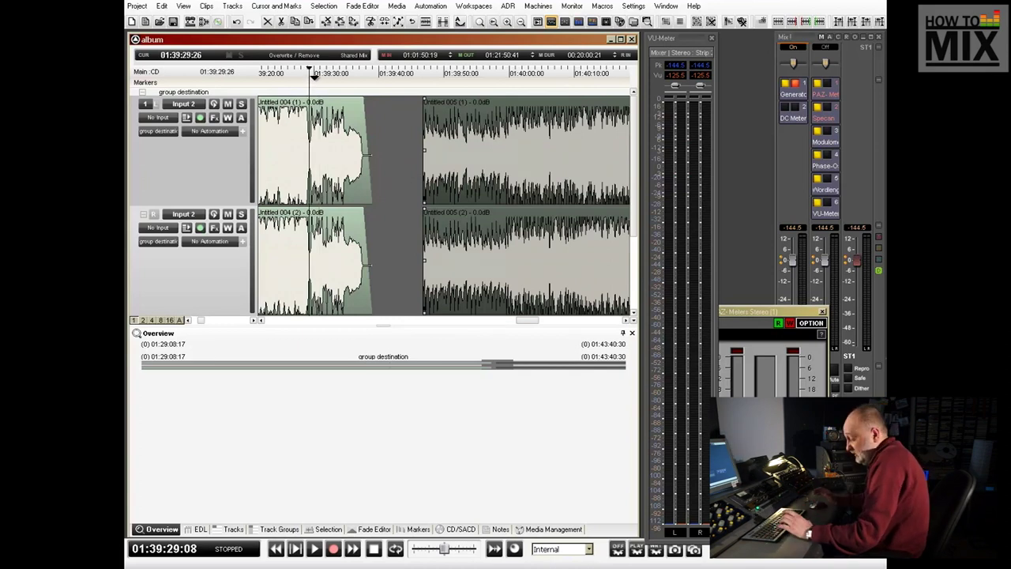
pyautogui.press('space')
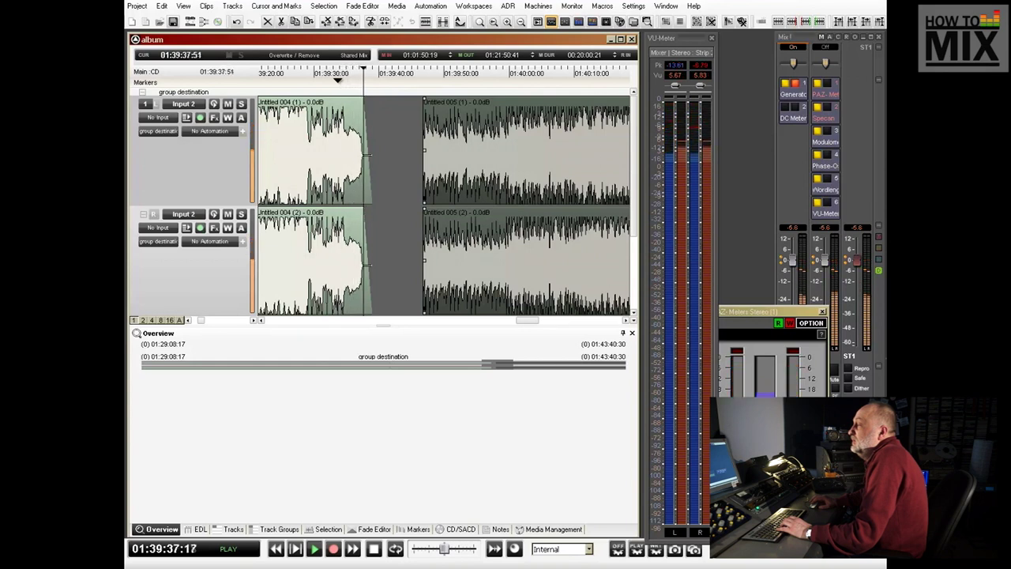
pyautogui.press('space')
pyautogui.click(423, 85)
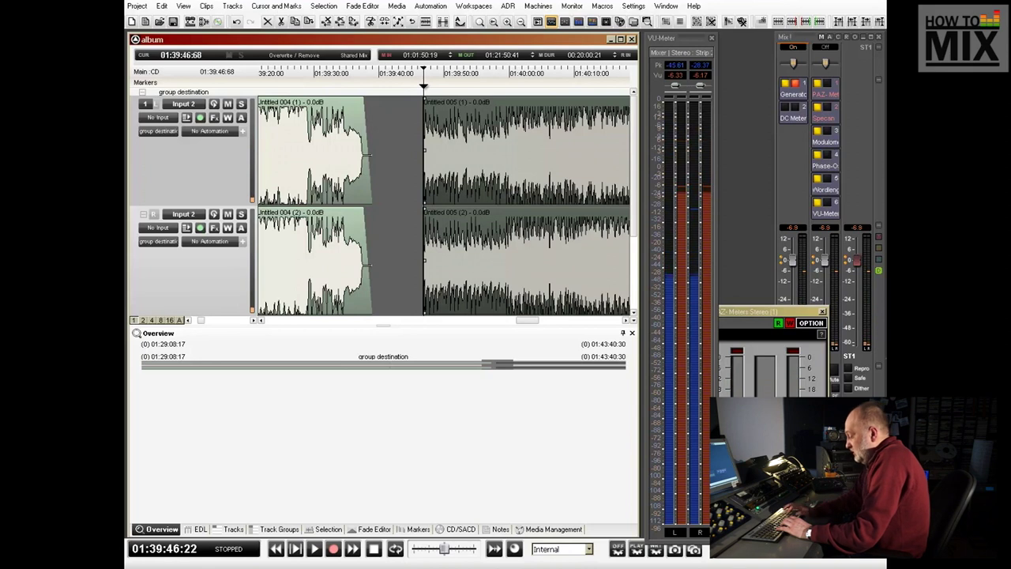
pyautogui.press('space')
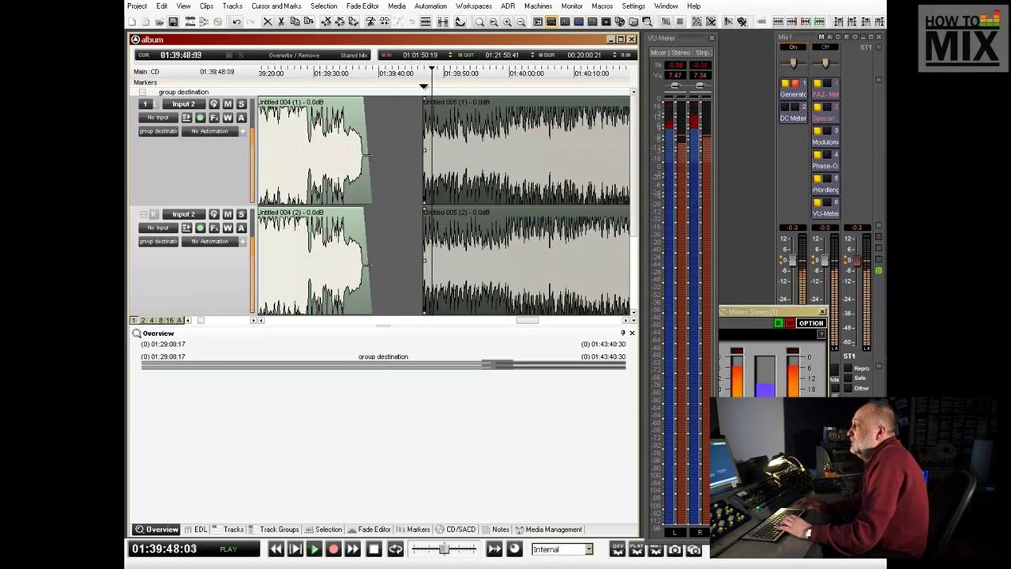
pyautogui.press('space')
pyautogui.press('space')
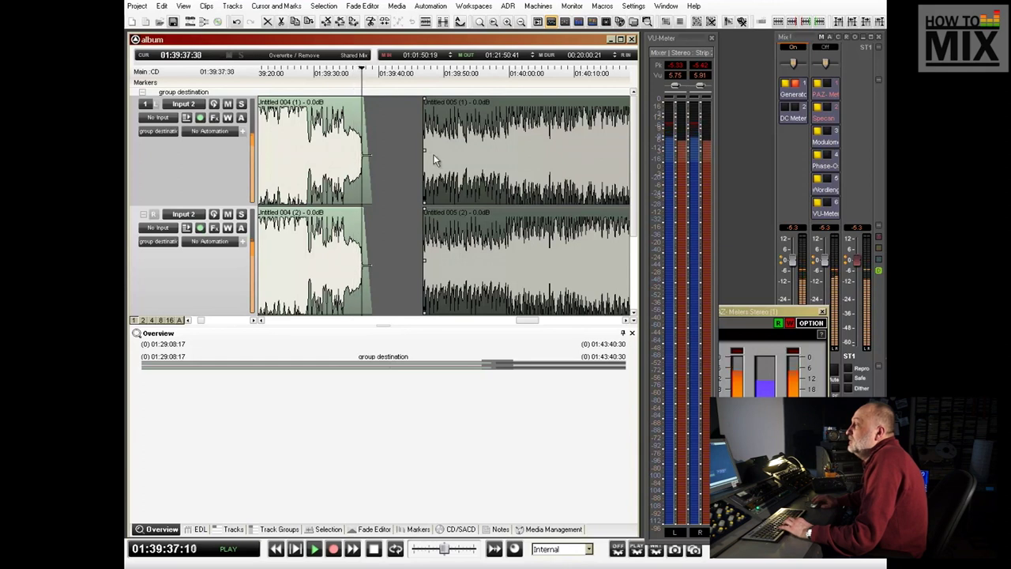
pyautogui.press('space')
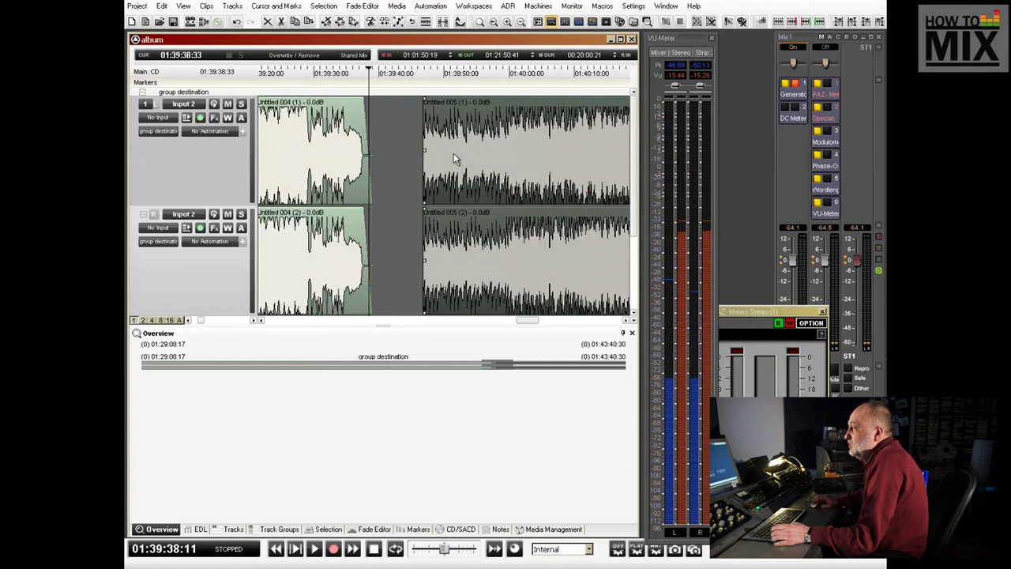
# Step: Move Untitled 005 earlier so it overlaps the last seconds of Untitled 004, and play the overlap
pyautogui.moveTo(465, 159); pyautogui.dragTo(389, 154)
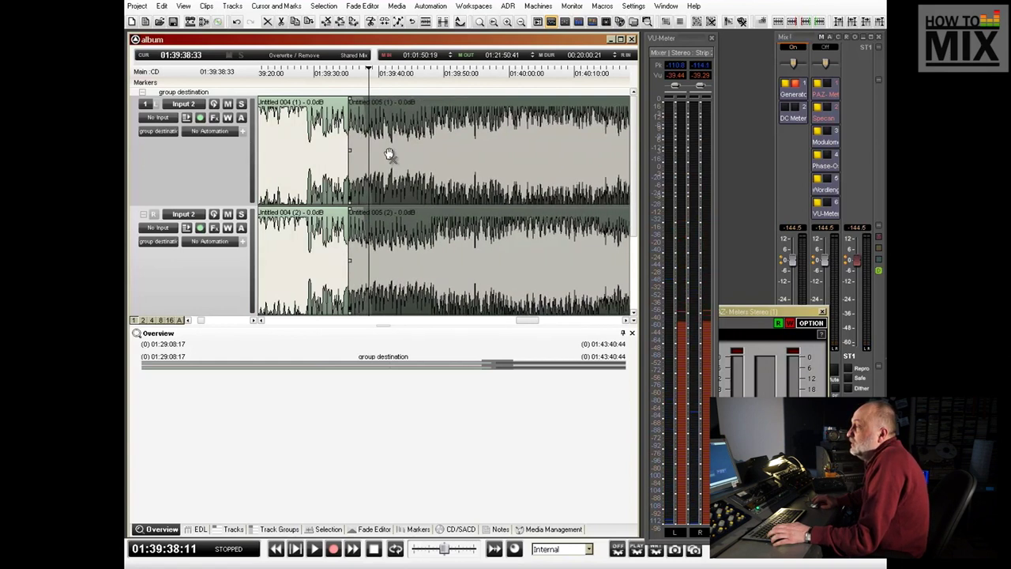
pyautogui.press('space')
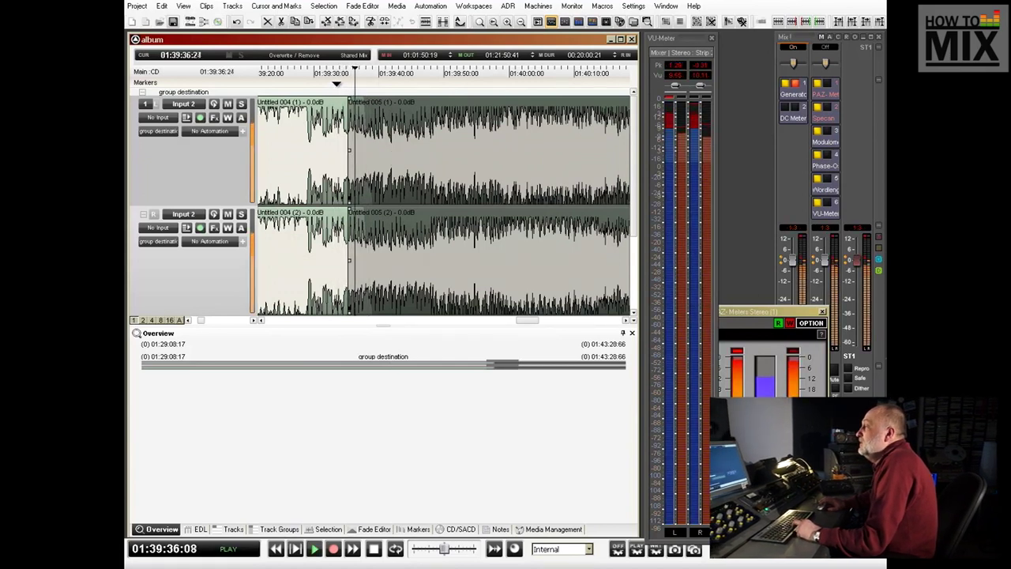
pyautogui.press('space')
# Step: Nudge Untitled 005 slightly earlier over the ending of Untitled 004 to refine the overlap
pyautogui.click(317, 158)
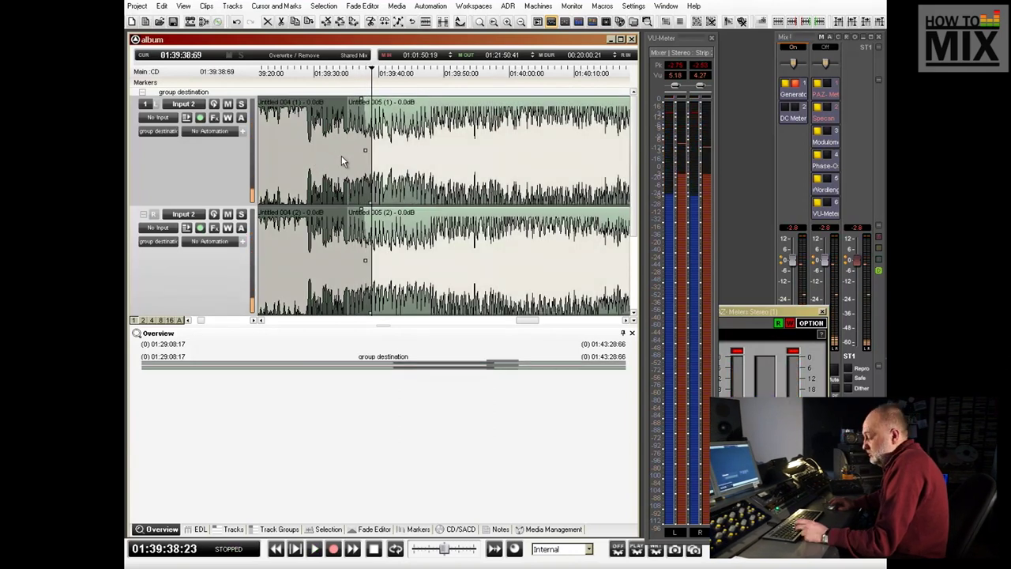
pyautogui.moveTo(383, 129); pyautogui.dragTo(318, 165)
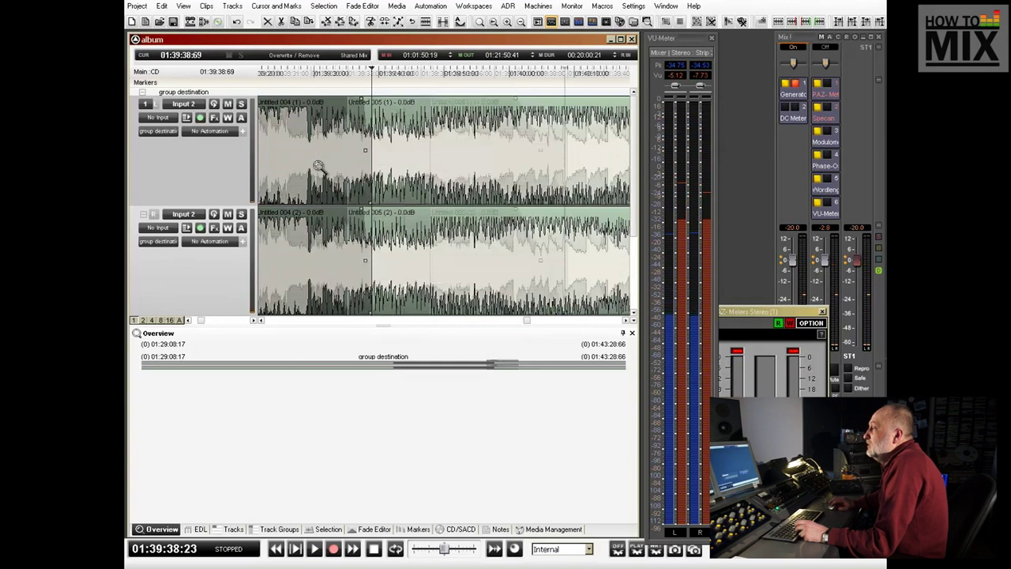
pyautogui.rightClick(395, 156)
pyautogui.scroll(-2, 395, 156)
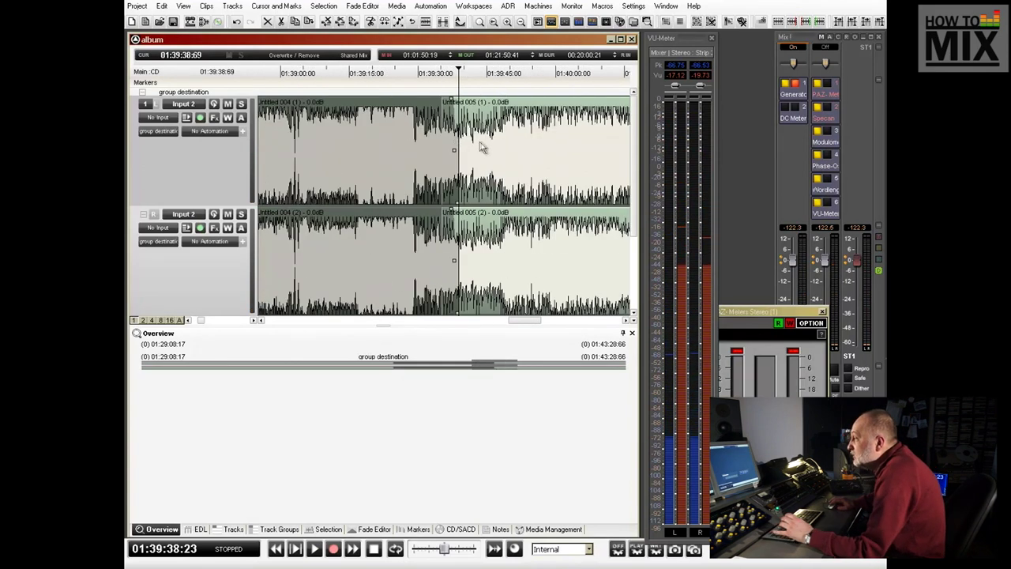
pyautogui.click(505, 149)
pyautogui.moveTo(505, 150)
pyautogui.mouseDown()
pyautogui.moveTo(540, 157)
pyautogui.moveTo(505, 155)
pyautogui.mouseUp()
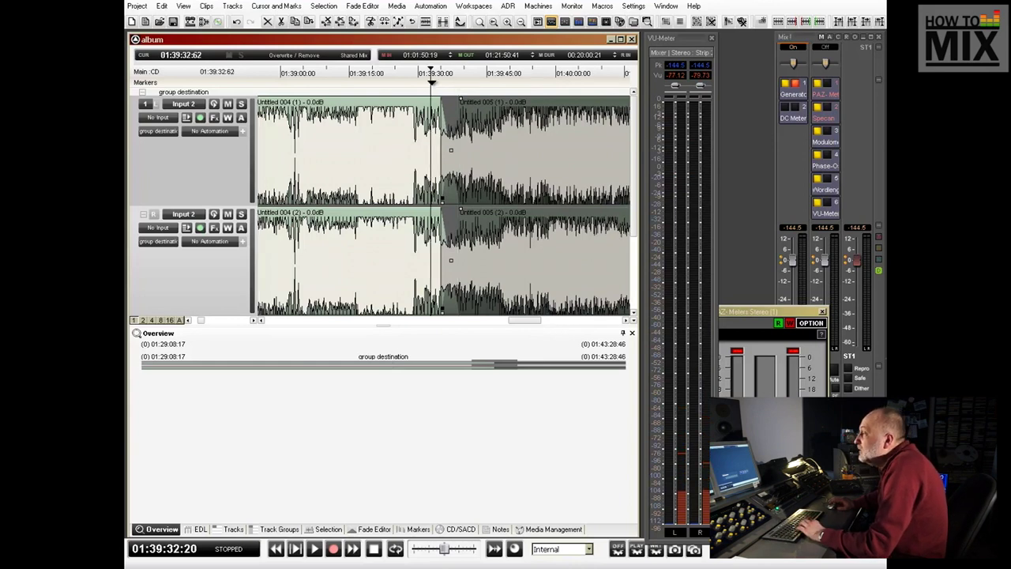
# Step: Play the overlap of Untitled 004 and Untitled 005 from 01:39:32:62, bring PAZ Meters to the front, and replay the overlap
pyautogui.press('space')
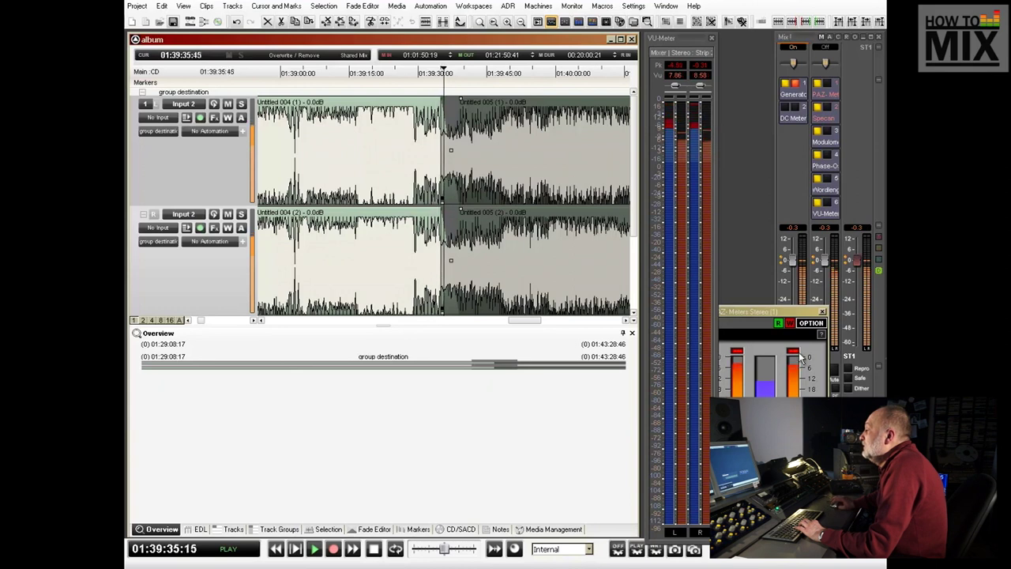
pyautogui.click(778, 339)
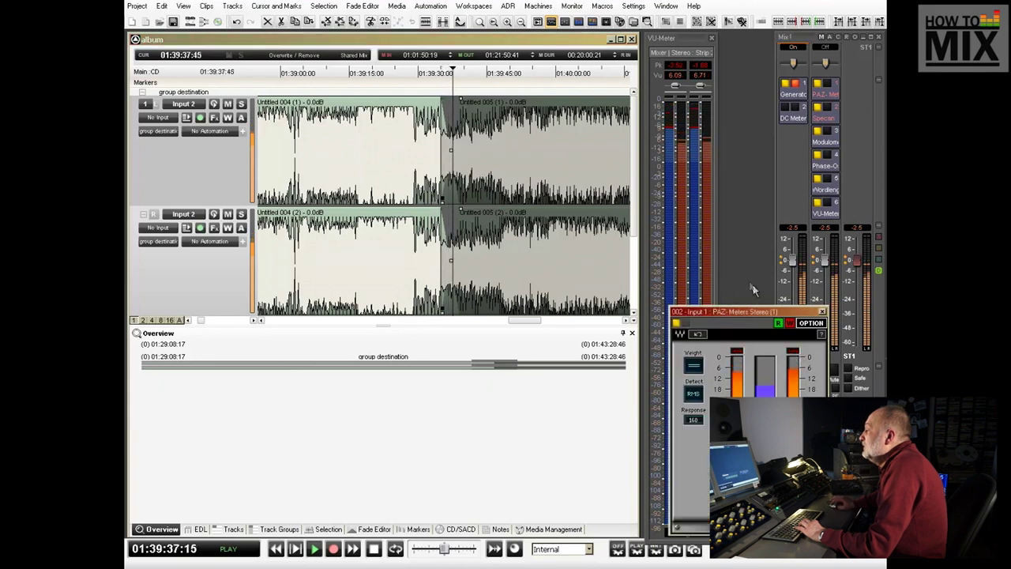
pyautogui.click(437, 83)
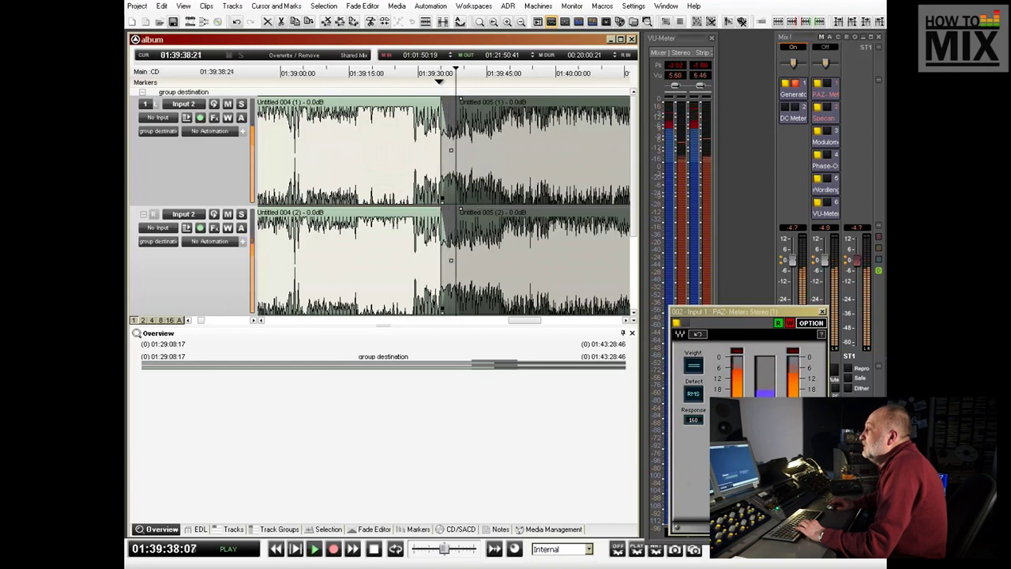
# Step: Reshape the Untitled 004 fade-out curve over Untitled 005 to Intercept -8.10 and Asymmetry -5.95, auditioning the crossfade before and after
pyautogui.press('space')
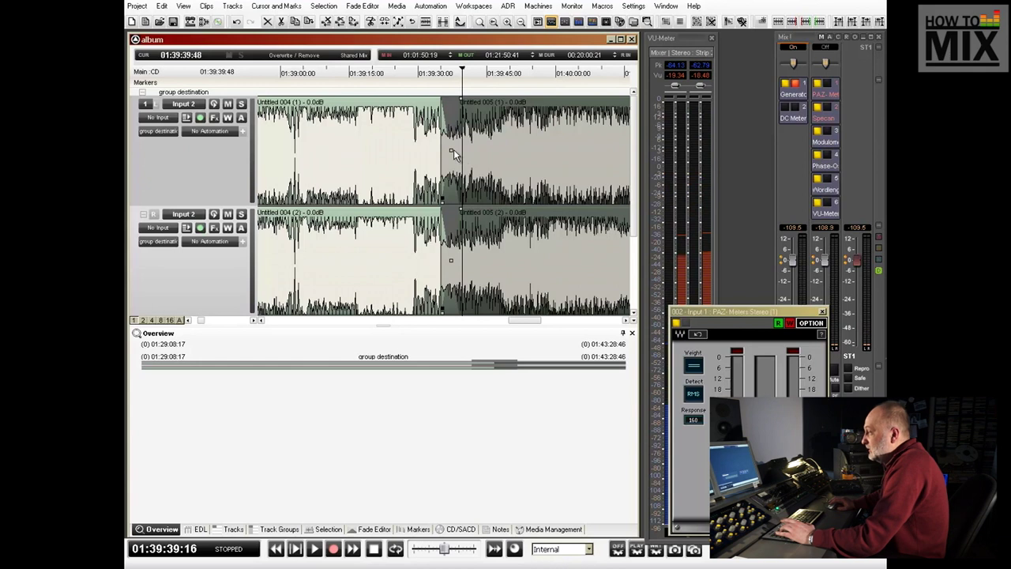
pyautogui.doubleClick(453, 153)
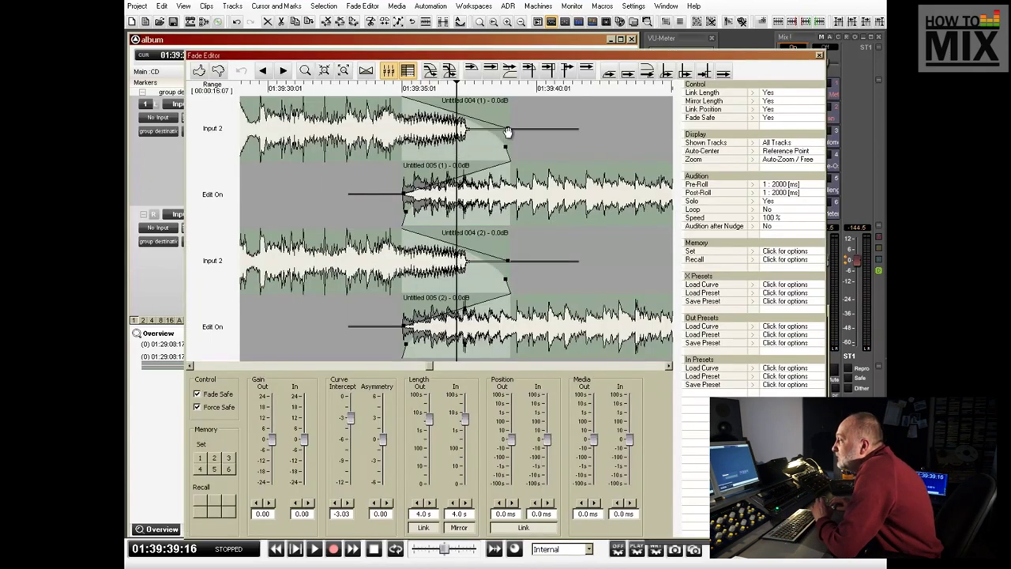
pyautogui.click(429, 72)
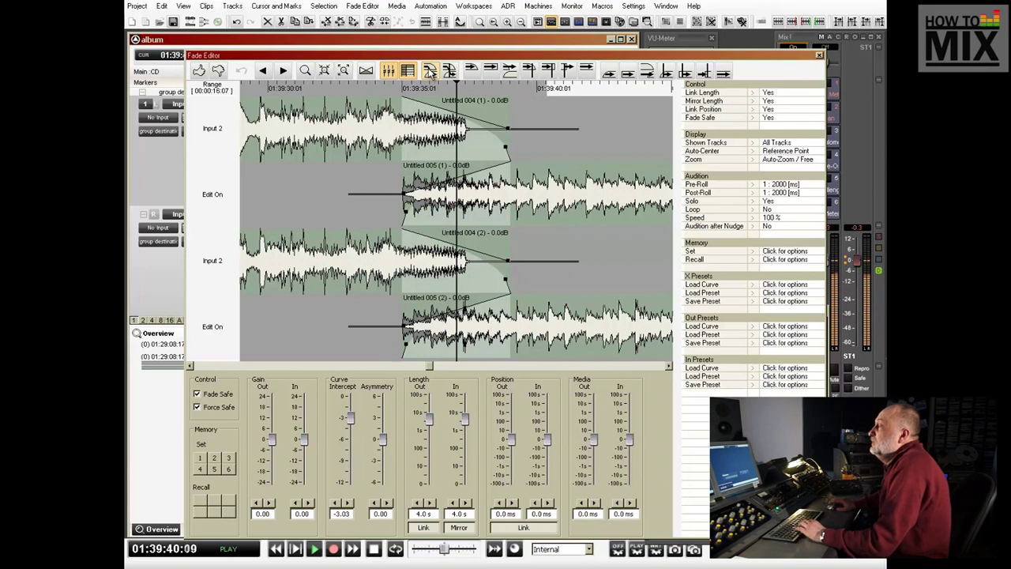
pyautogui.press('space')
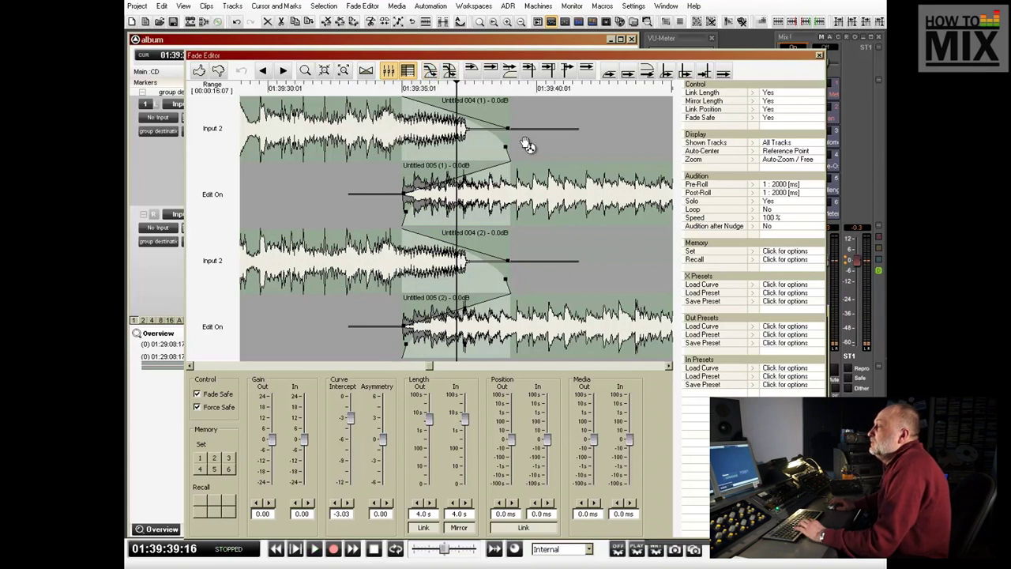
pyautogui.moveTo(508, 128); pyautogui.dragTo(429, 139)
pyautogui.moveTo(506, 153); pyautogui.dragTo(477, 151)
pyautogui.click(430, 72)
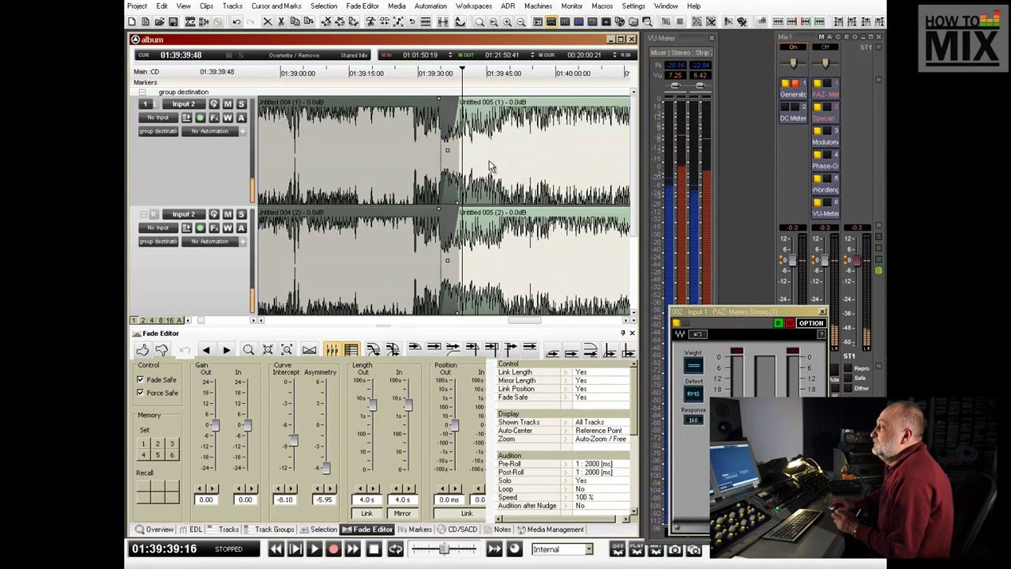
pyautogui.press('Escape')
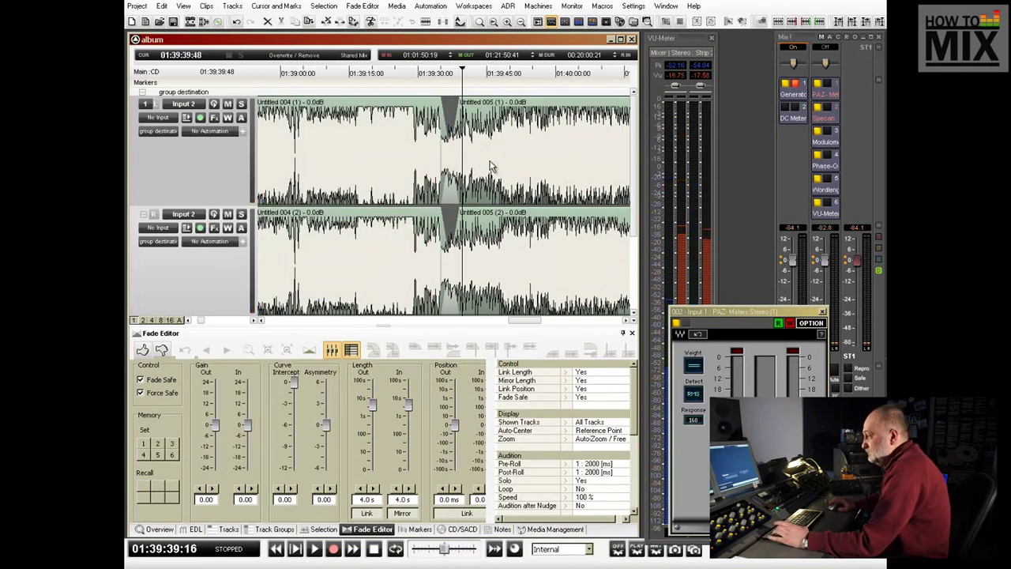
# Step: Show the whole album and create a new disc under CD Album without copying the parent album's general info
pyautogui.press('z')
pyautogui.rightClick(491, 165)
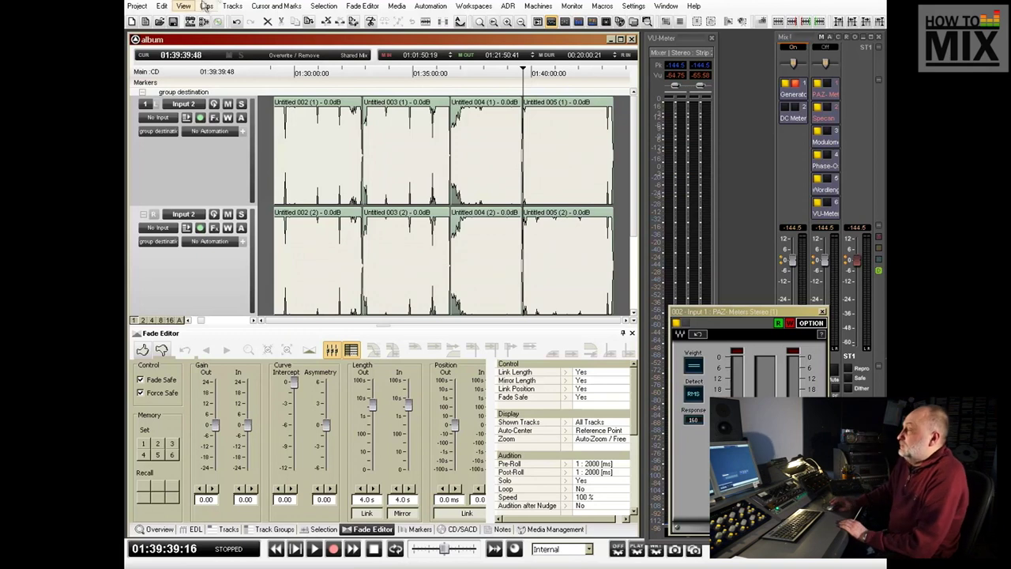
pyautogui.click(557, 530)
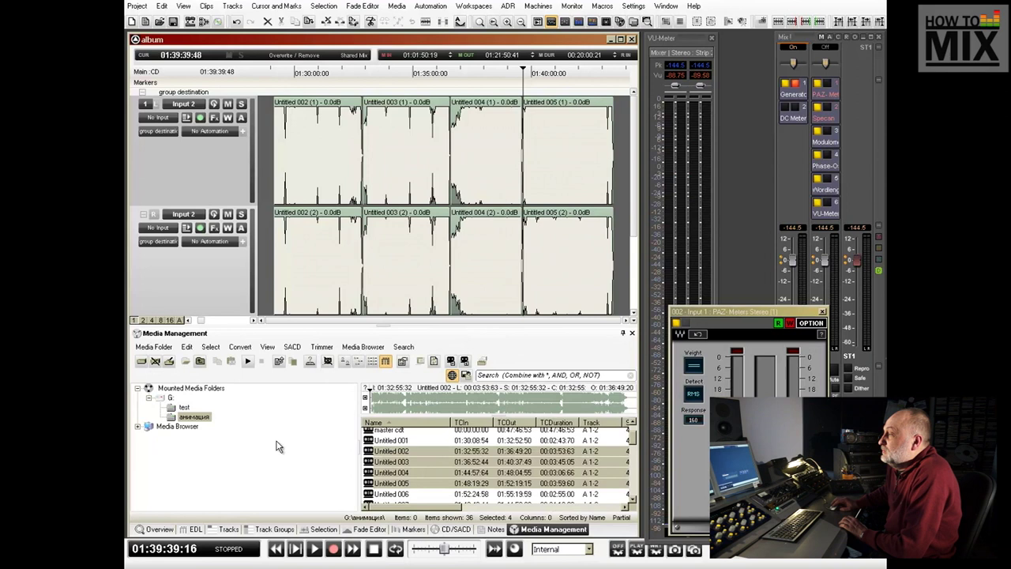
pyautogui.click(455, 530)
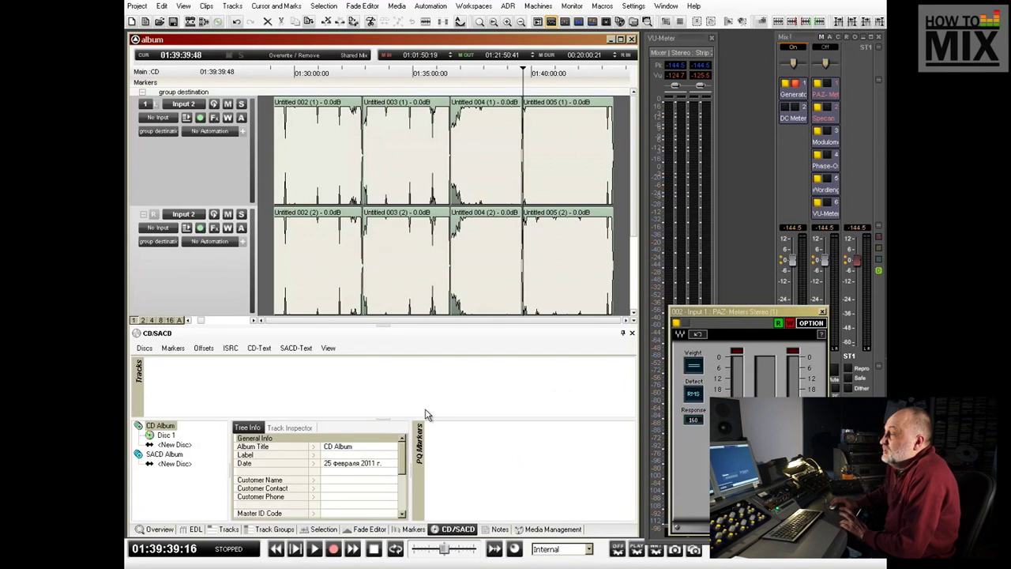
pyautogui.doubleClick(187, 446)
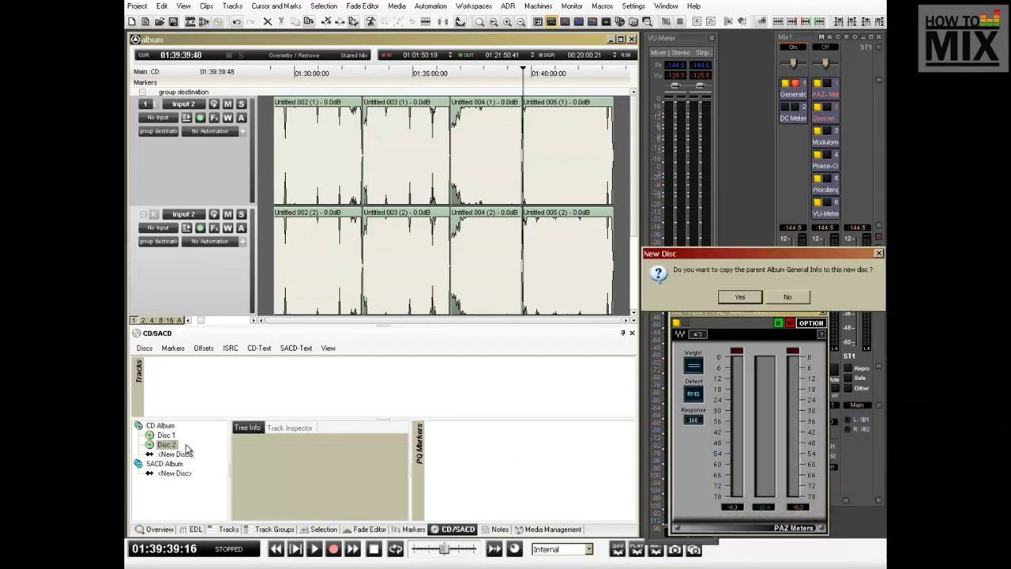
pyautogui.click(790, 298)
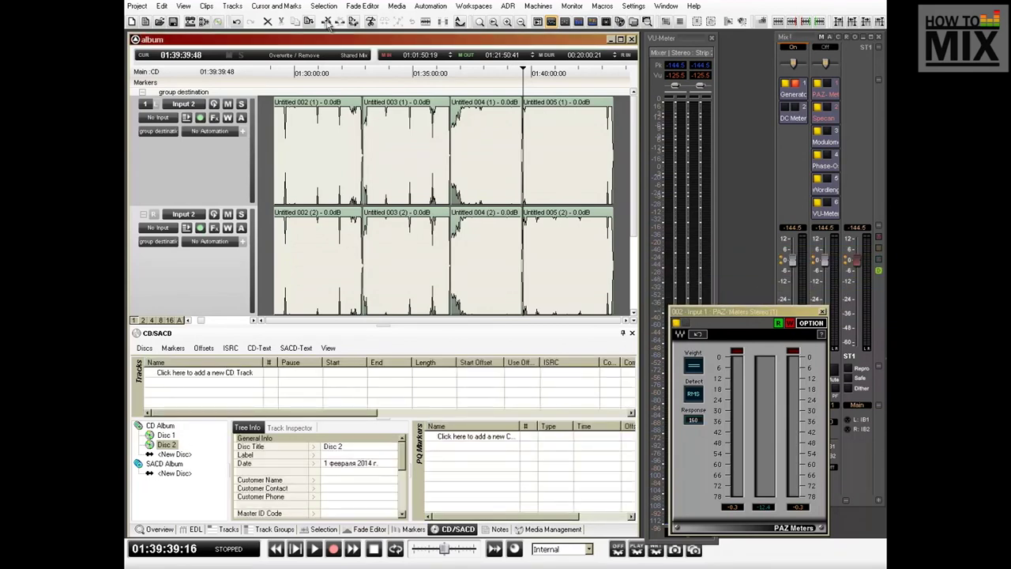
# Step: Generate CD track markers for the album with CD Mark Groups, with removal of existing CD markers enabled
pyautogui.click(266, 6)
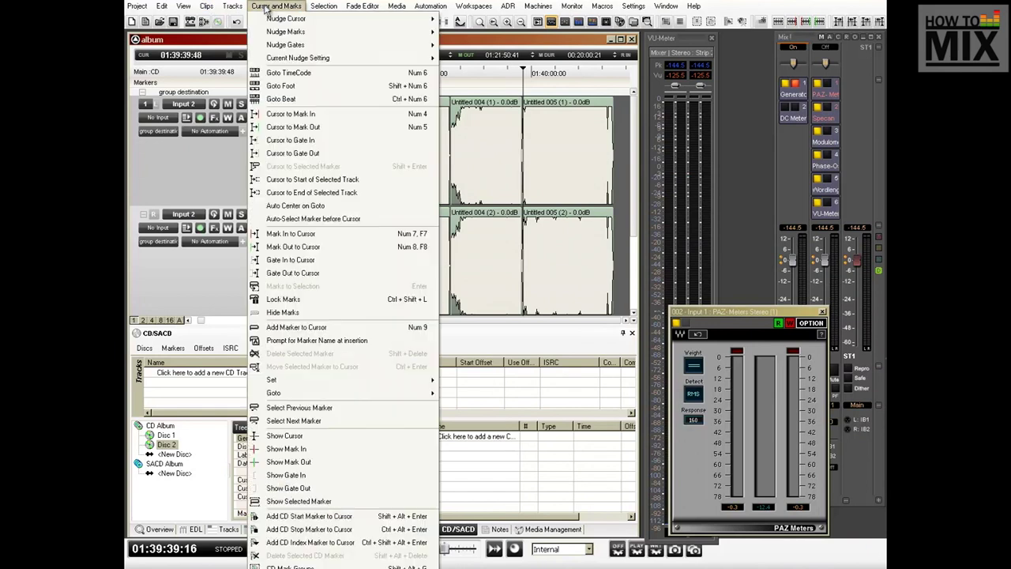
pyautogui.click(331, 566)
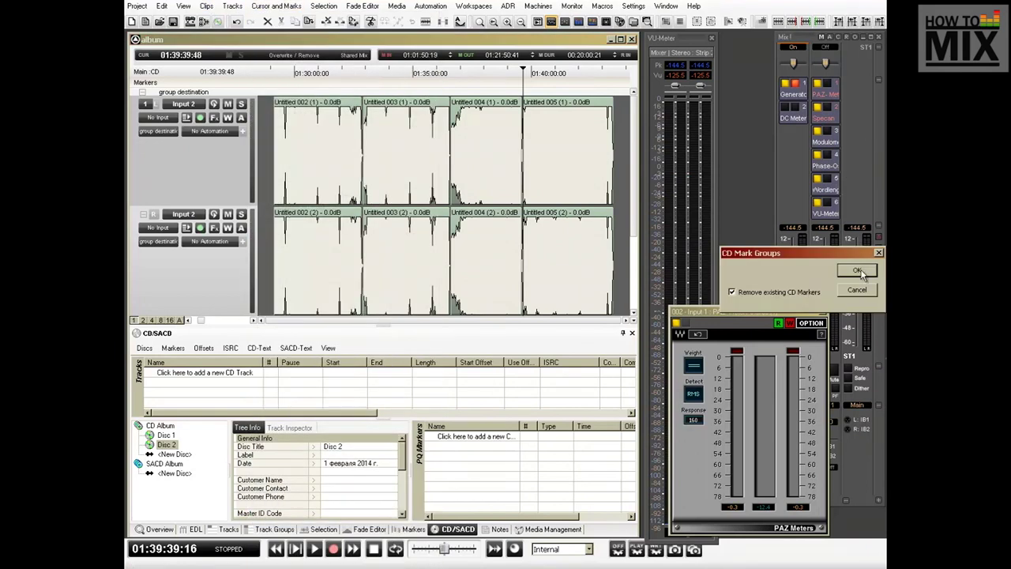
pyautogui.click(858, 271)
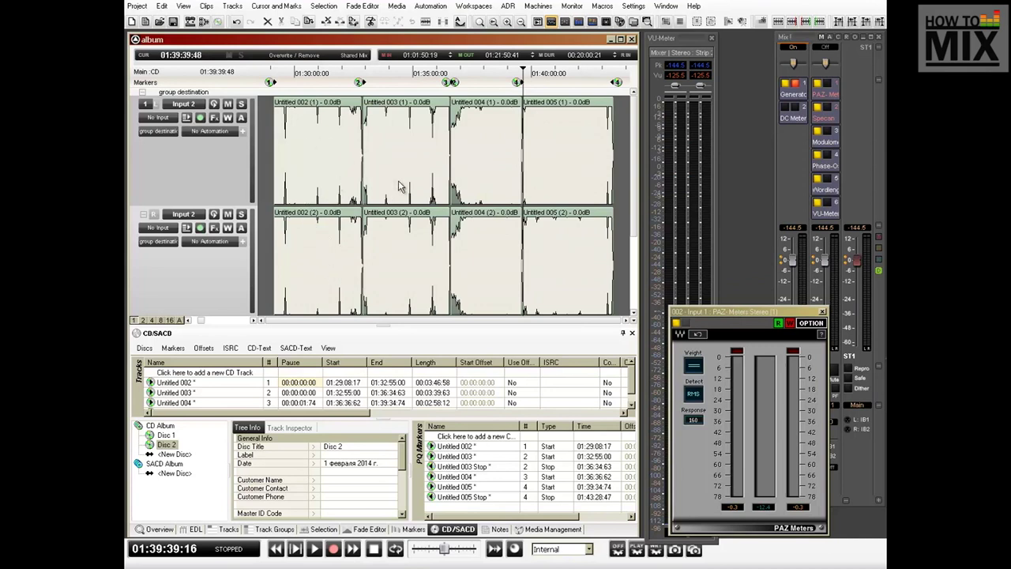
# Step: Check where the CD start markers of Untitled 002 to 005 sit on the timeline, enlarging the track list to show all four tracks
pyautogui.moveTo(284, 139); pyautogui.dragTo(265, 173)
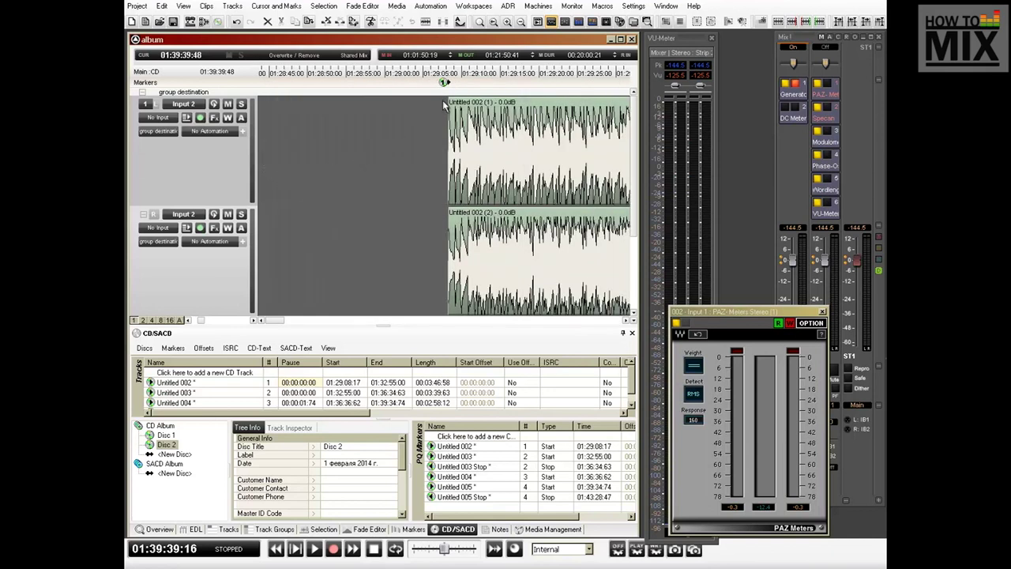
pyautogui.click(154, 393)
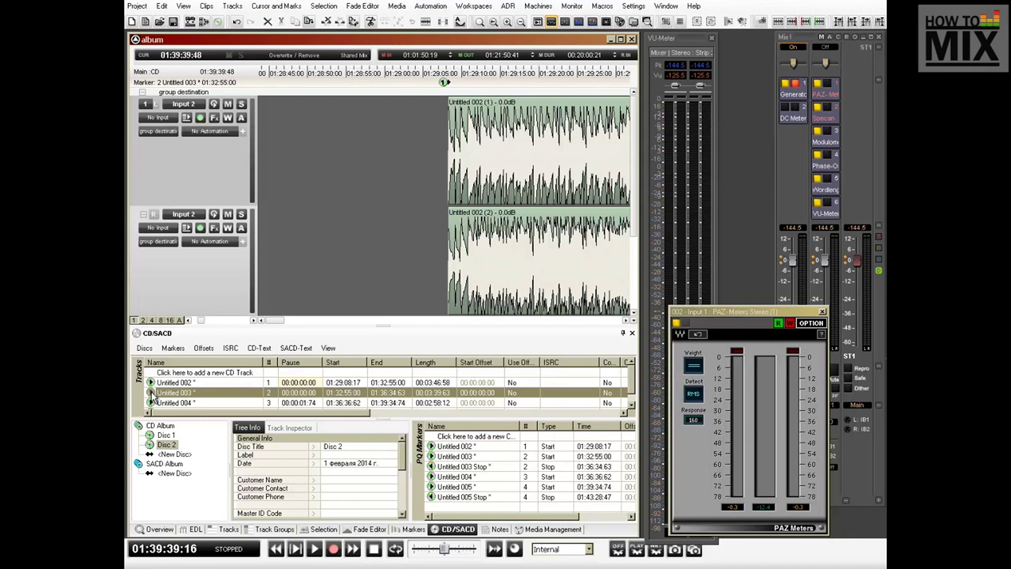
pyautogui.click(151, 394)
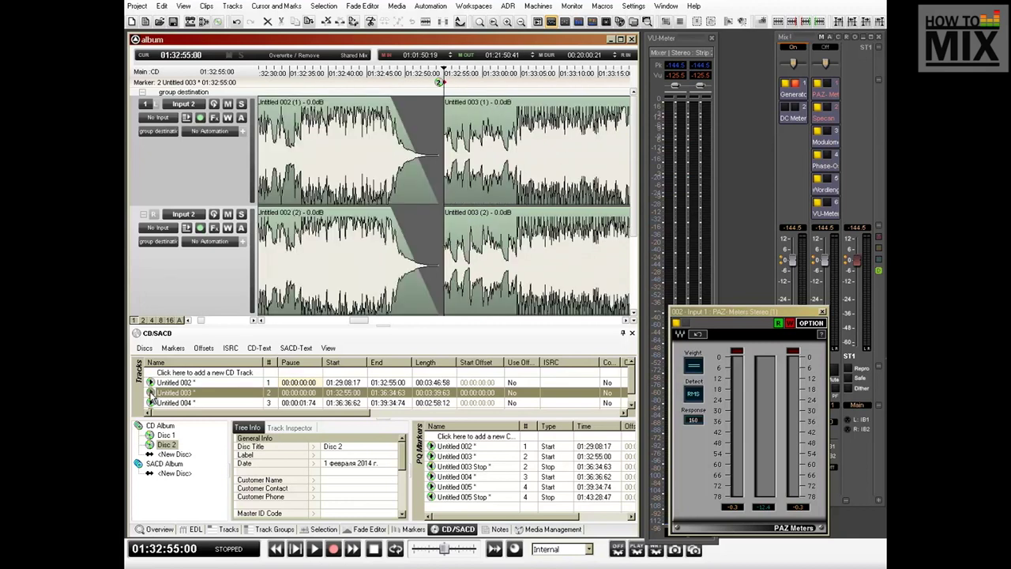
pyautogui.click(151, 404)
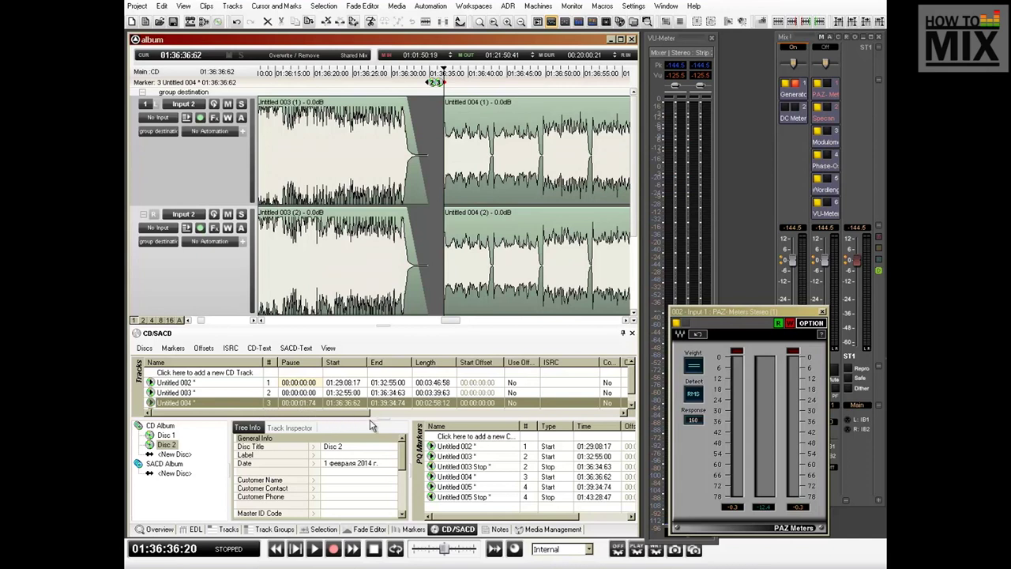
pyautogui.moveTo(369, 417); pyautogui.dragTo(370, 443)
pyautogui.click(154, 413)
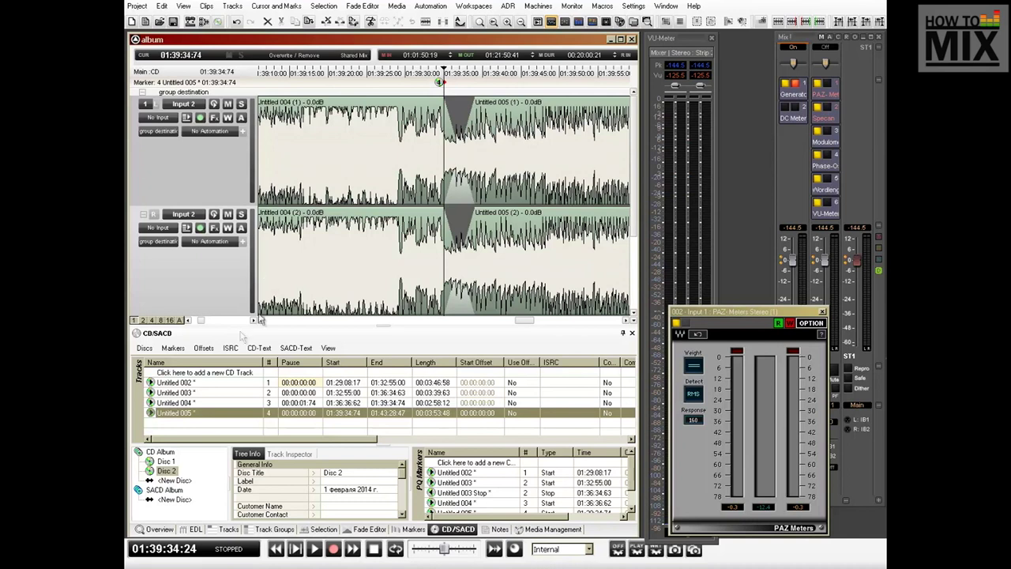
pyautogui.click(153, 383)
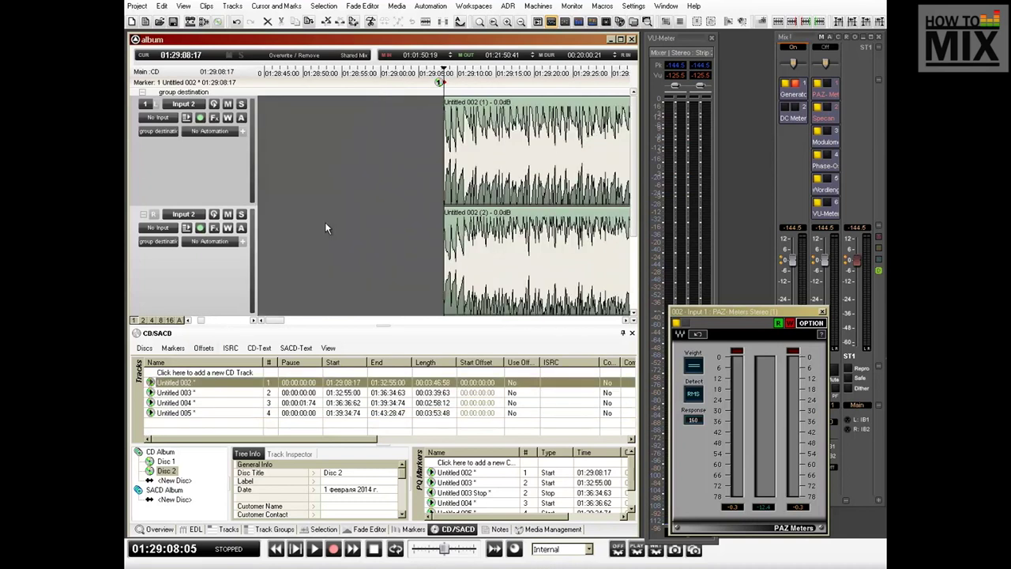
pyautogui.click(414, 158)
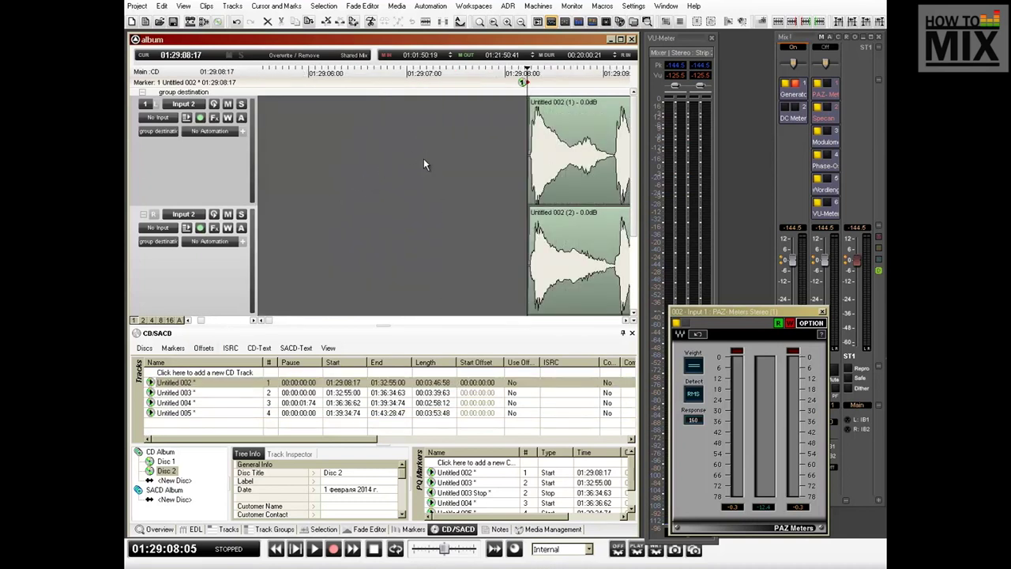
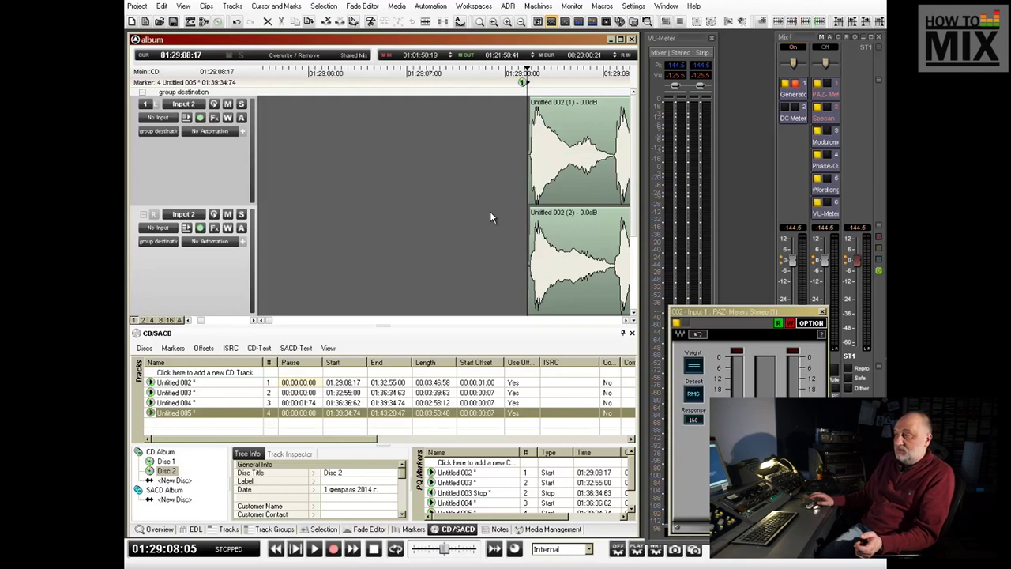
# Step: Turn on the display of start offsets for the CD tracks on Disc 2
pyautogui.click(435, 372)
pyautogui.rightClick(435, 369)
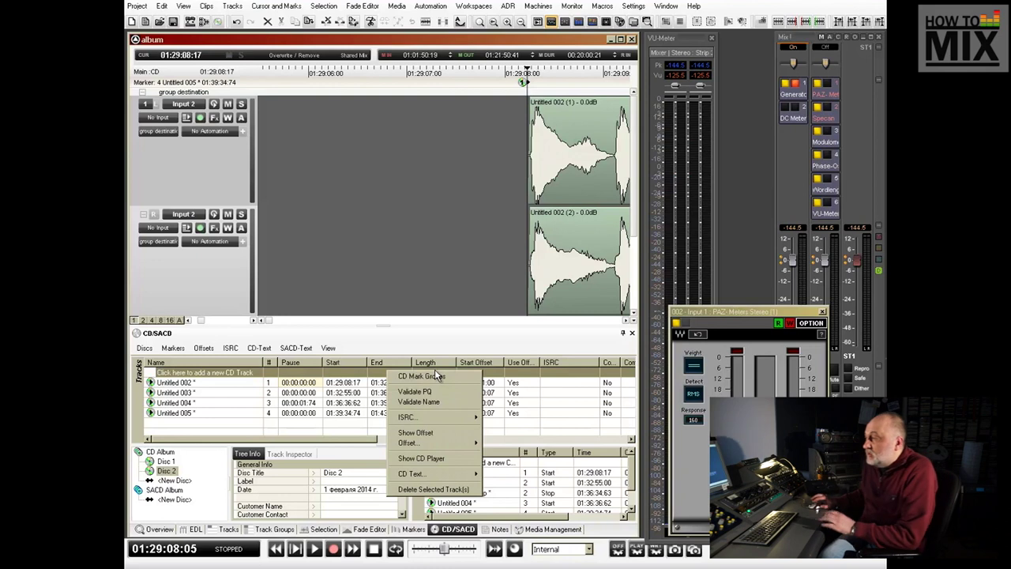
pyautogui.click(431, 432)
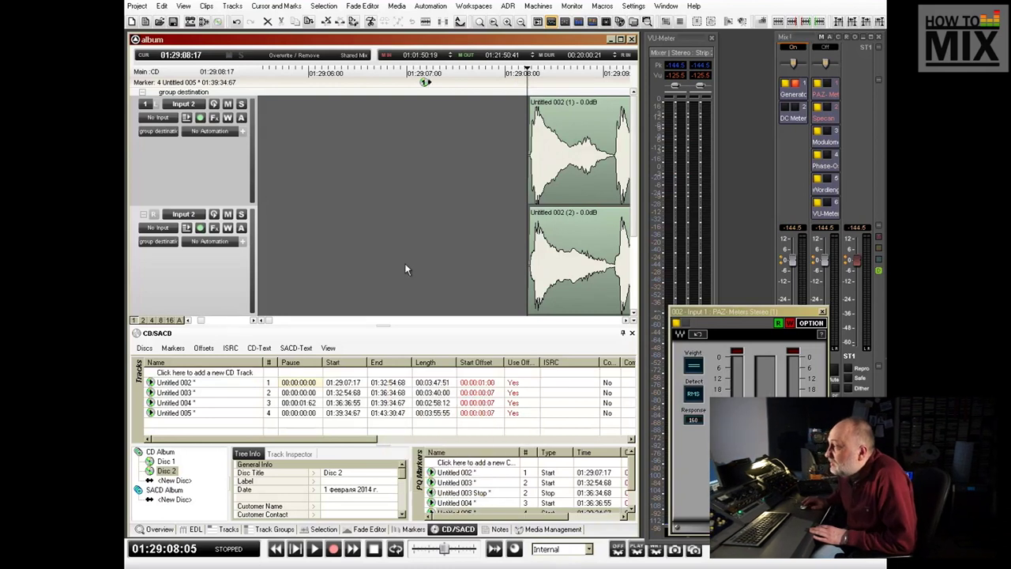
# Step: Play the opening of Untitled 002 from its offset start marker at 01:29:07:17
pyautogui.click(429, 70)
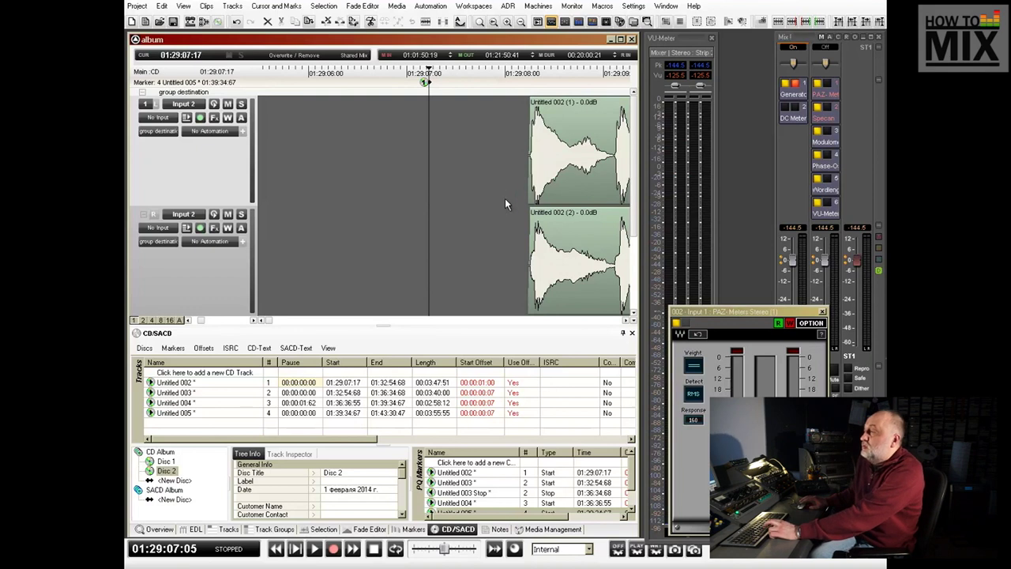
pyautogui.press('space')
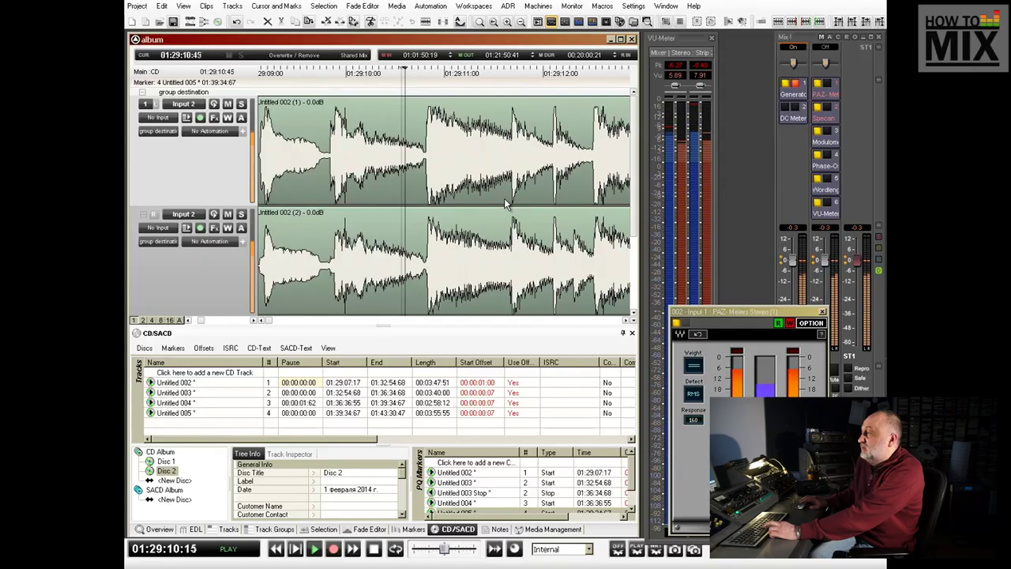
pyautogui.press('space')
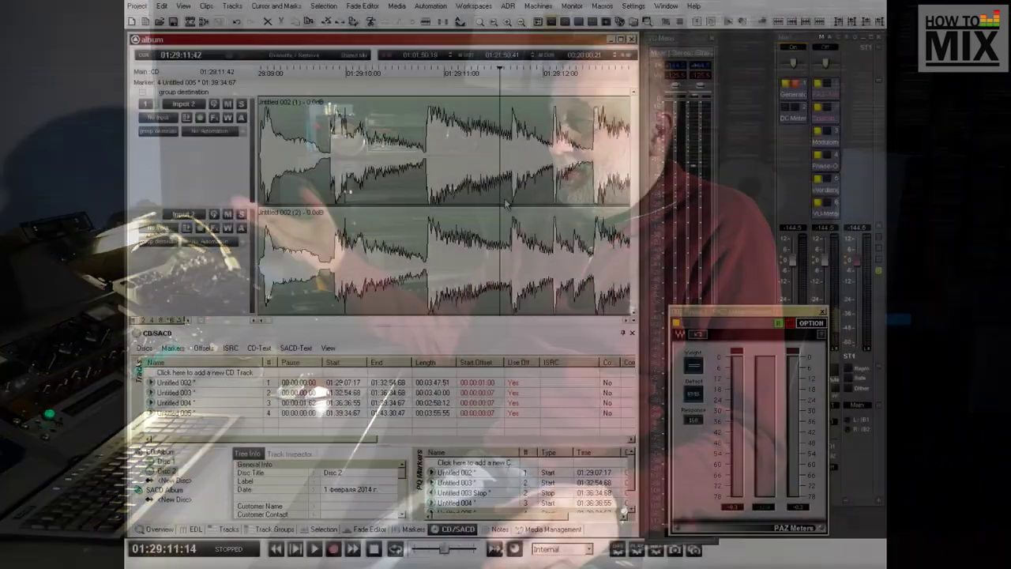
# Step: Examine the gaps and CD marker positions between Untitled 002 and Untitled 003, and between Untitled 003 and Untitled 004
pyautogui.scroll(-2, 507, 204)
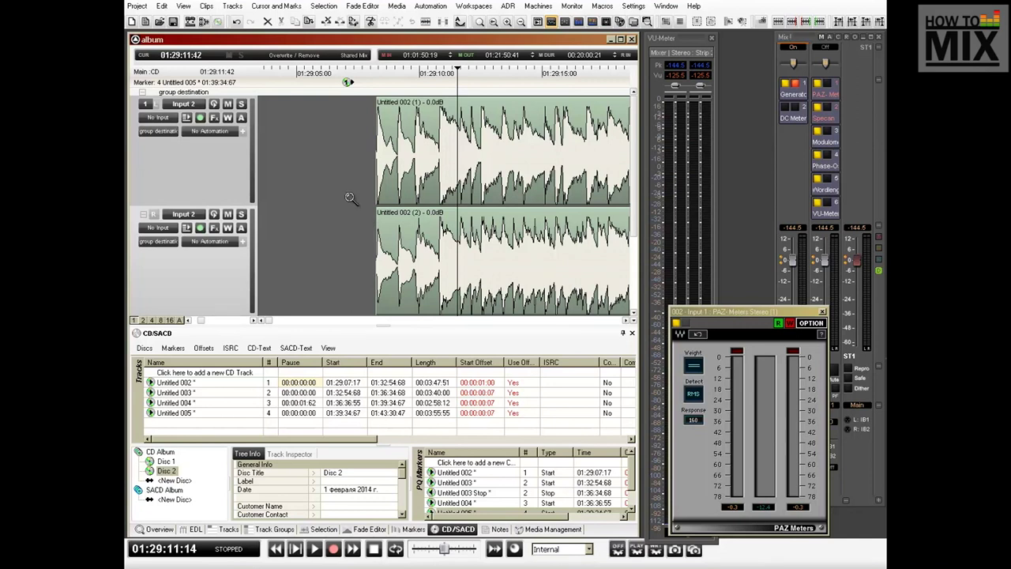
pyautogui.scroll(-5, 349, 196)
pyautogui.scroll(-2, 349, 196)
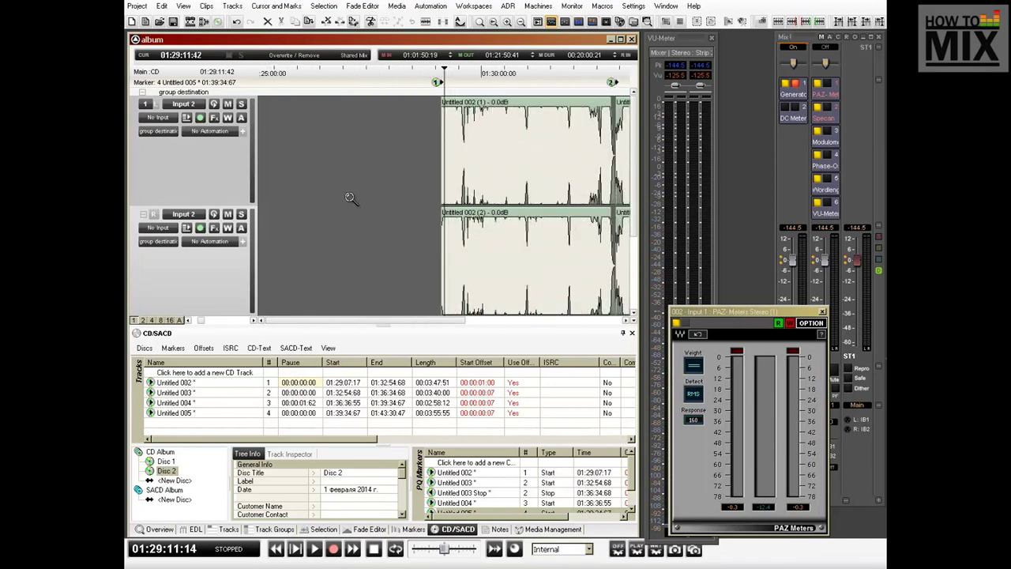
pyautogui.moveTo(593, 139); pyautogui.dragTo(632, 171)
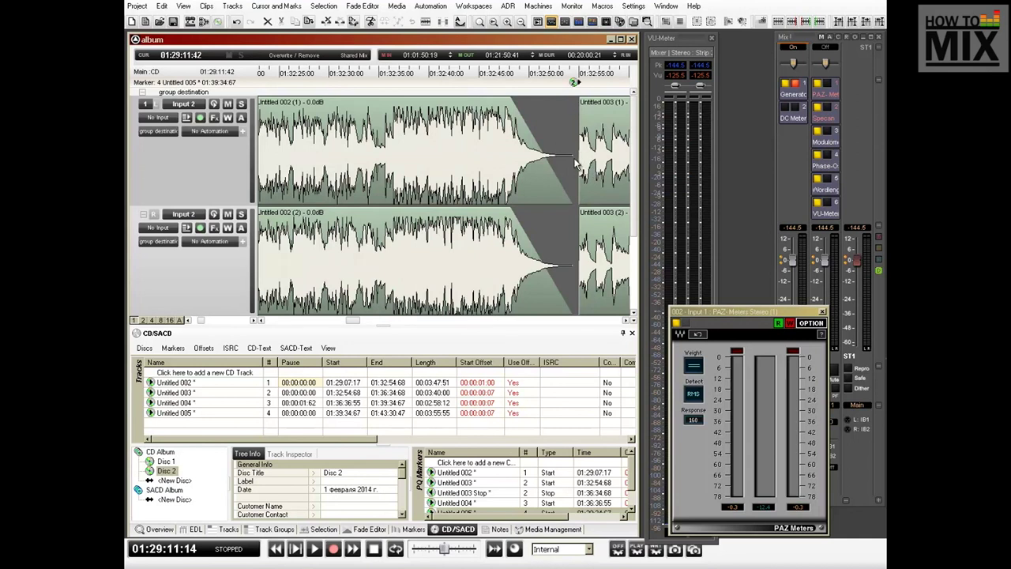
pyautogui.moveTo(583, 139); pyautogui.dragTo(539, 169)
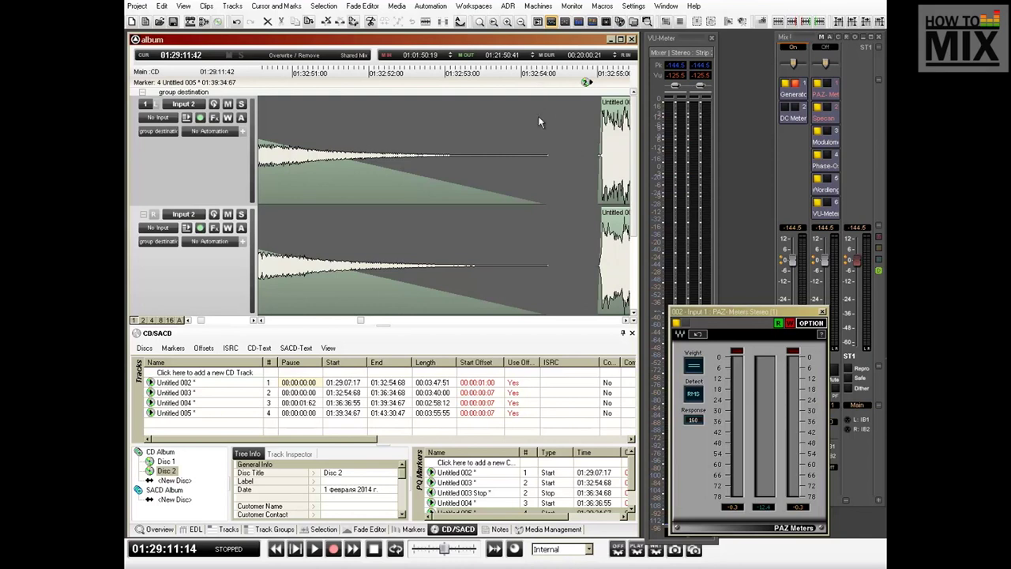
pyautogui.scroll(-5, 540, 120)
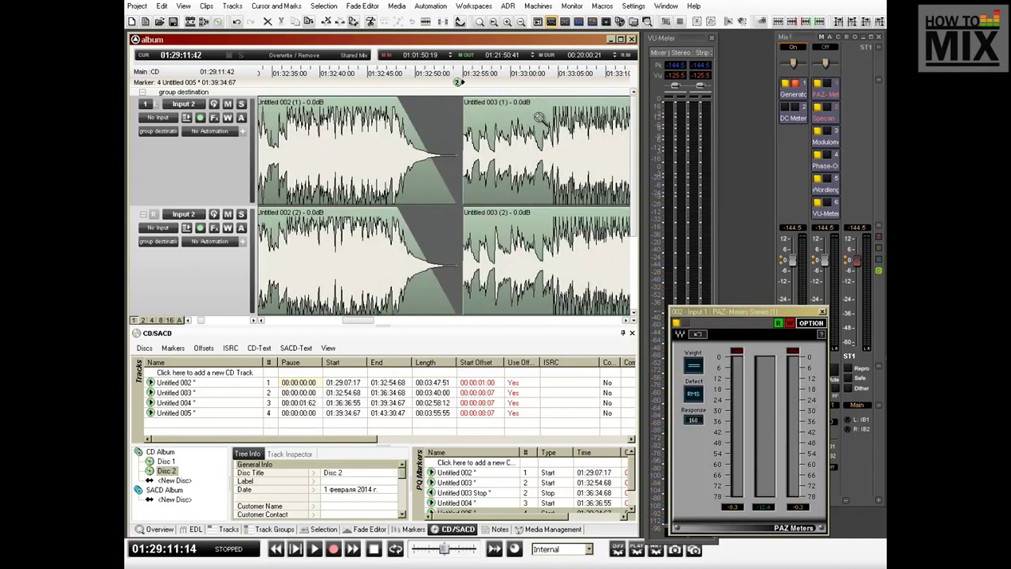
pyautogui.scroll(-2, 539, 119)
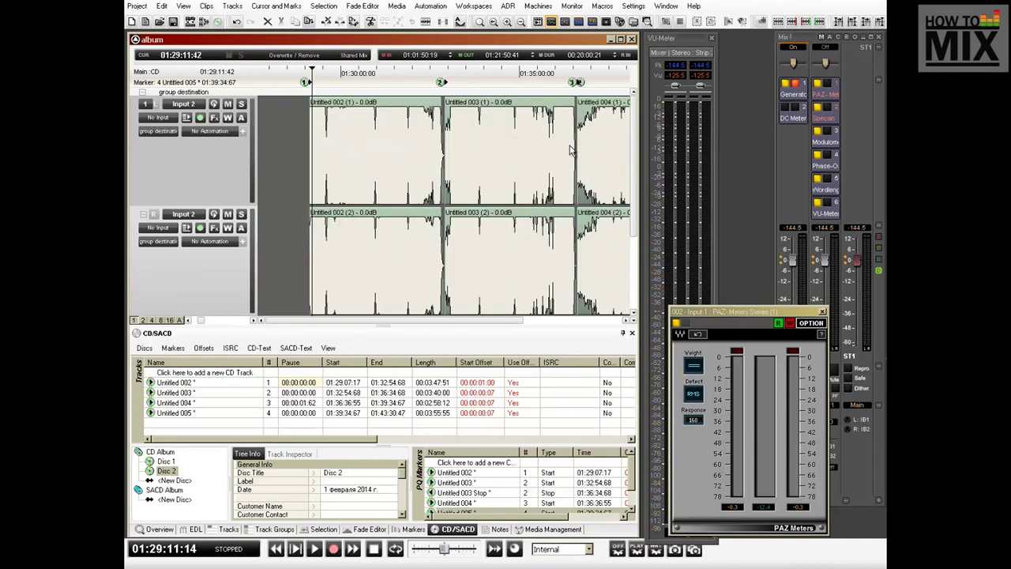
pyautogui.moveTo(567, 133); pyautogui.dragTo(595, 166)
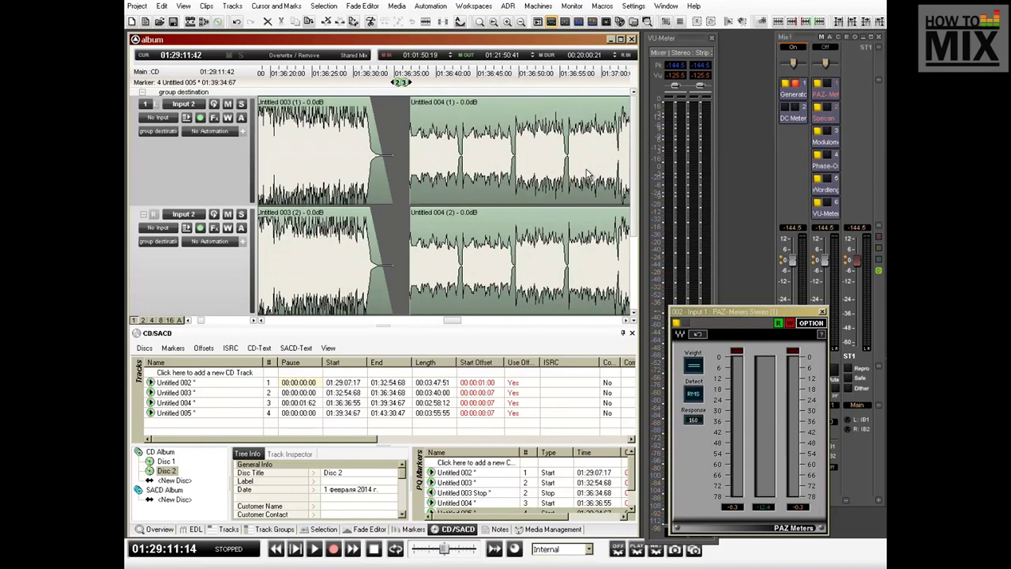
pyautogui.moveTo(358, 119); pyautogui.dragTo(463, 186)
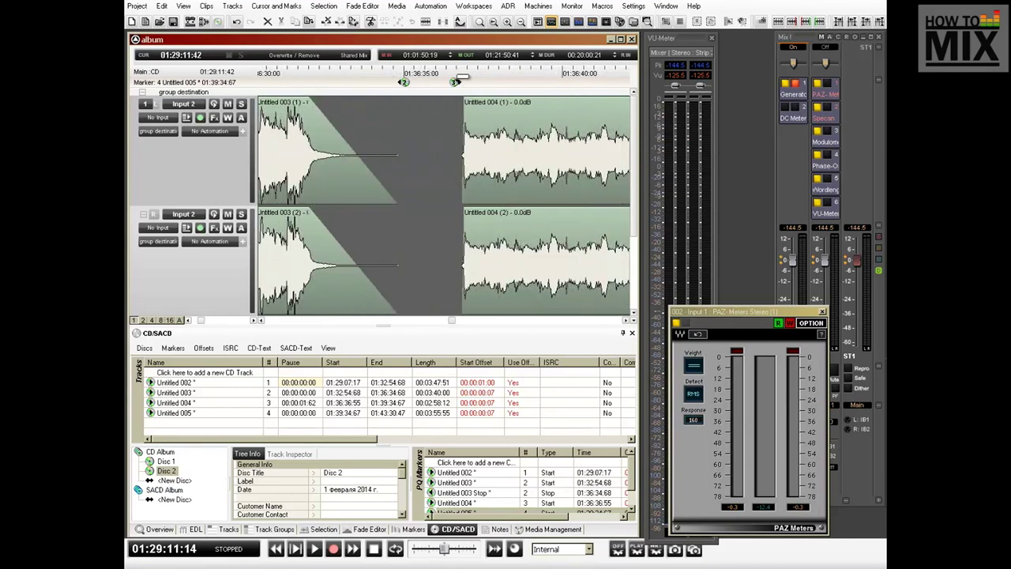
# Step: Check the CD marker positions at the end of Untitled 003 and at the start of Untitled 004
pyautogui.moveTo(474, 146); pyautogui.dragTo(441, 162)
pyautogui.click(418, 88)
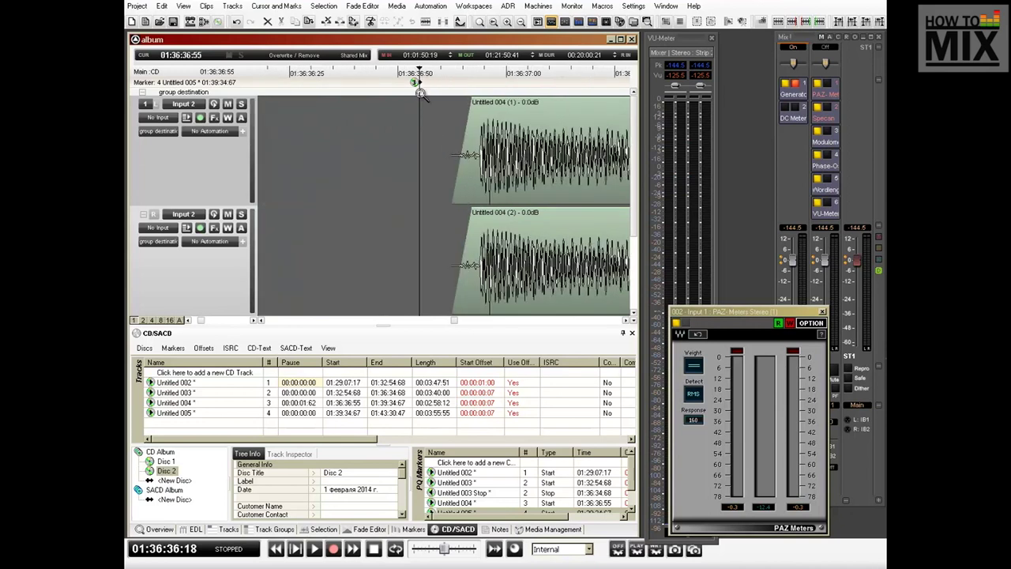
pyautogui.scroll(-4, 422, 94)
pyautogui.click(402, 76)
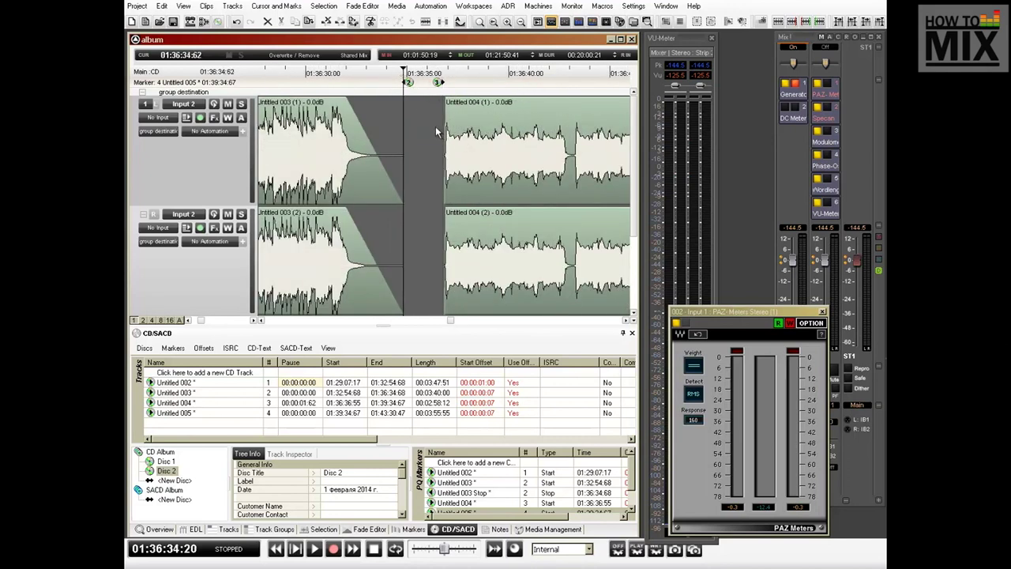
# Step: Examine the crossfade between Untitled 004 and Untitled 005 and play it from 01:39:35:00
pyautogui.hotkey('ctrl', 'f')
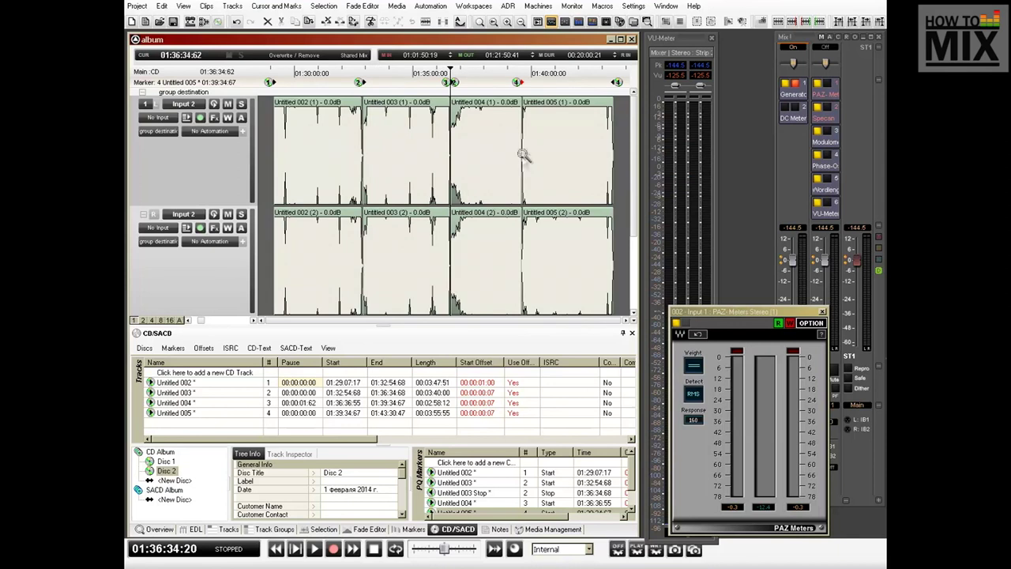
pyautogui.click(533, 136)
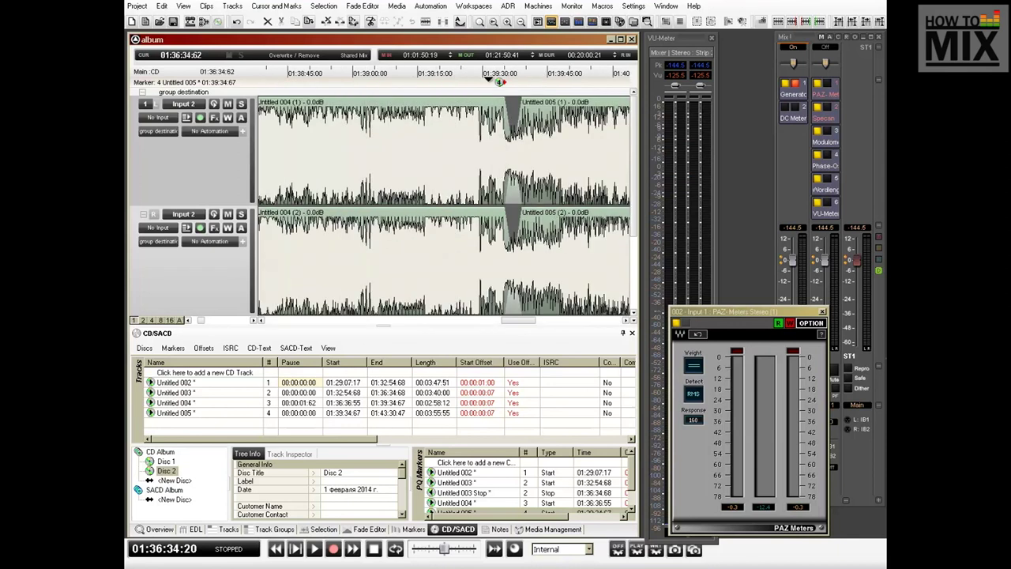
pyautogui.moveTo(555, 141); pyautogui.dragTo(458, 167)
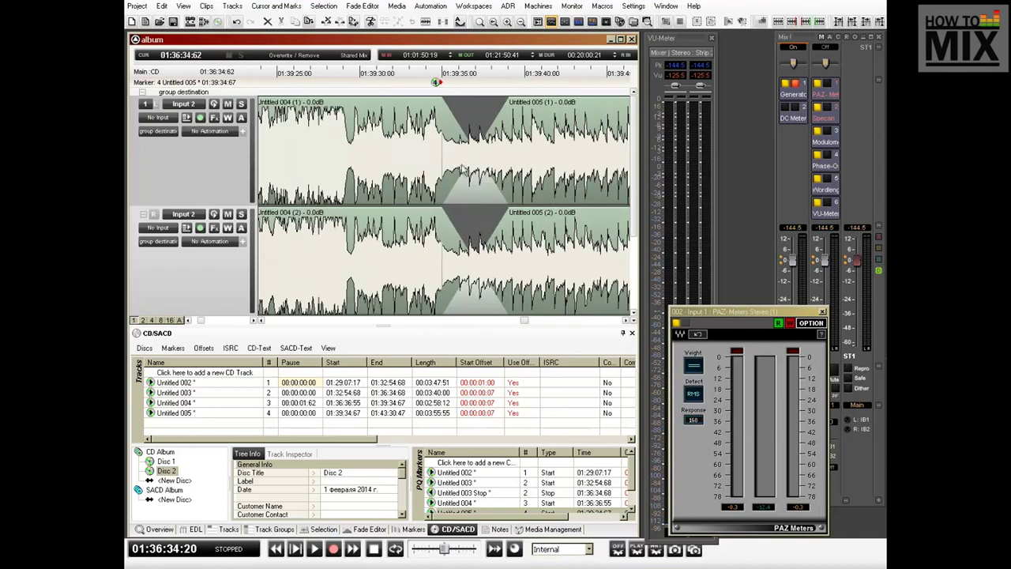
pyautogui.click(442, 72)
pyautogui.click(535, 135)
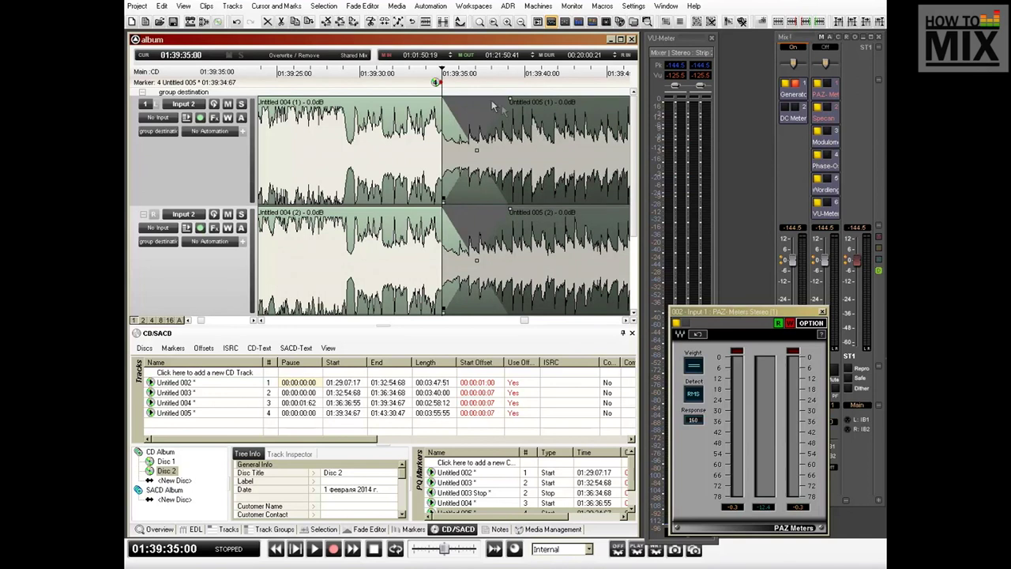
pyautogui.press('space')
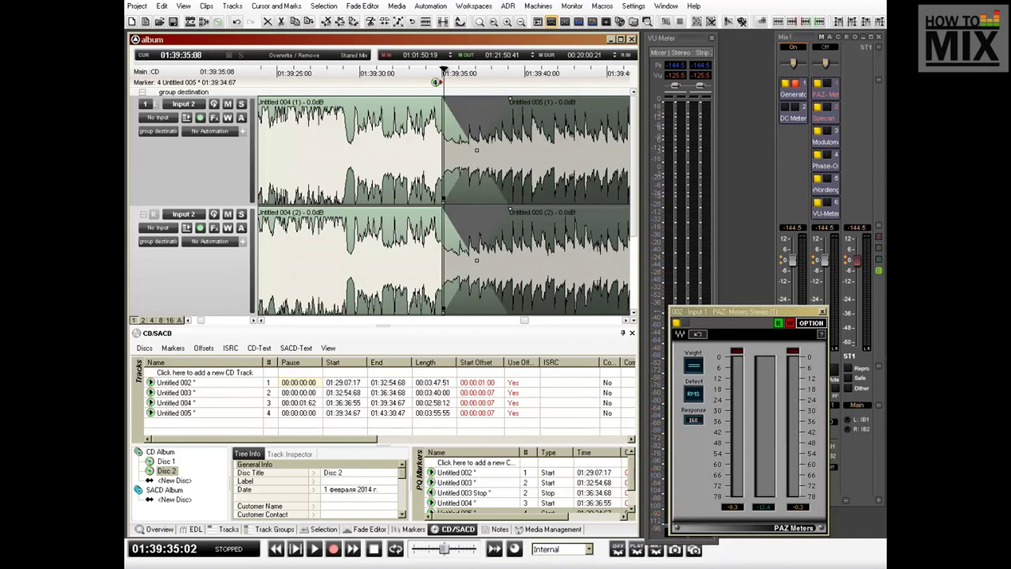
pyautogui.press('space')
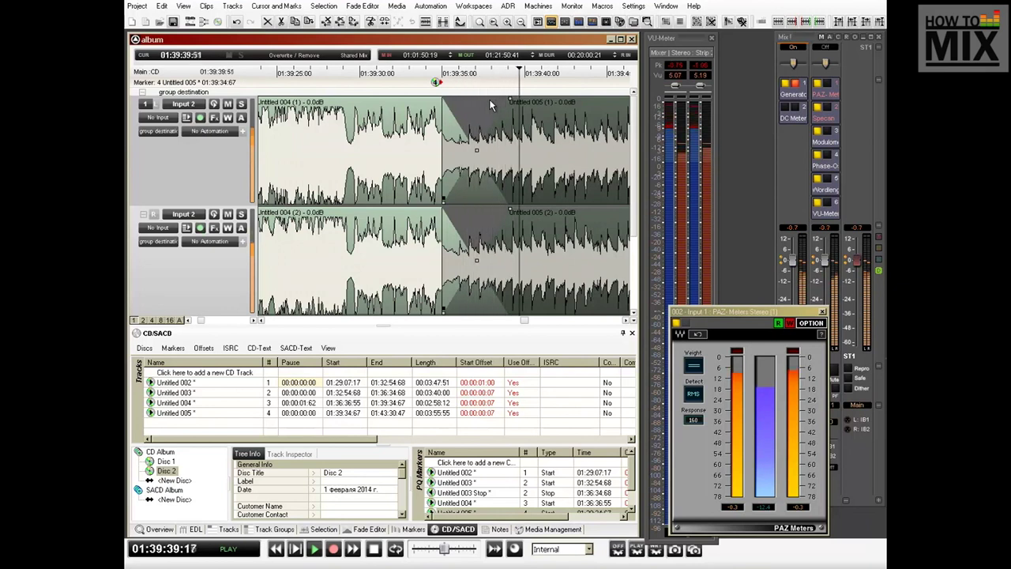
pyautogui.press('space')
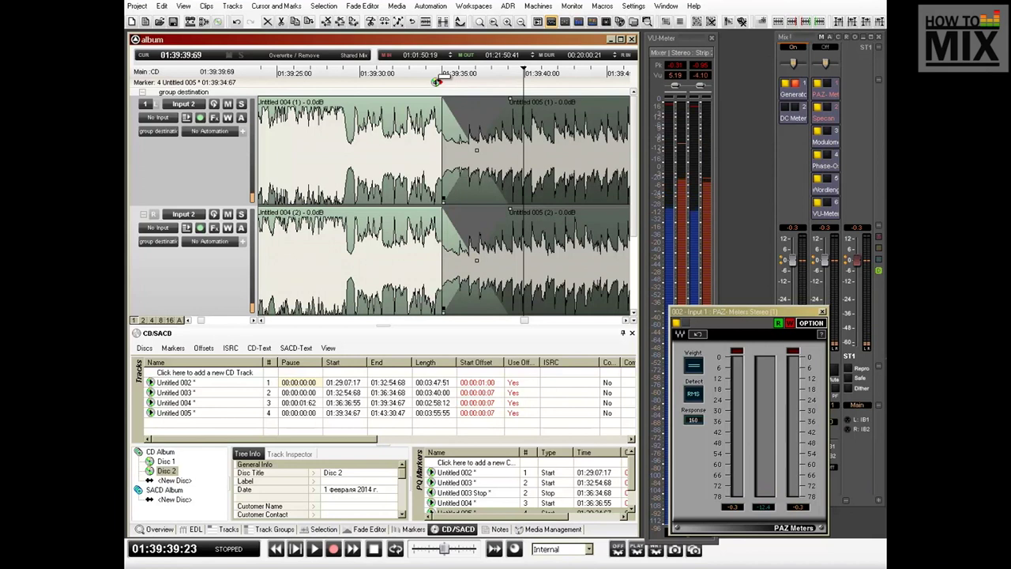
# Step: Move the Untitled 005 start marker to 01:39:35:54 in the crossfade and audition the track start from there
pyautogui.moveTo(447, 74); pyautogui.dragTo(452, 80)
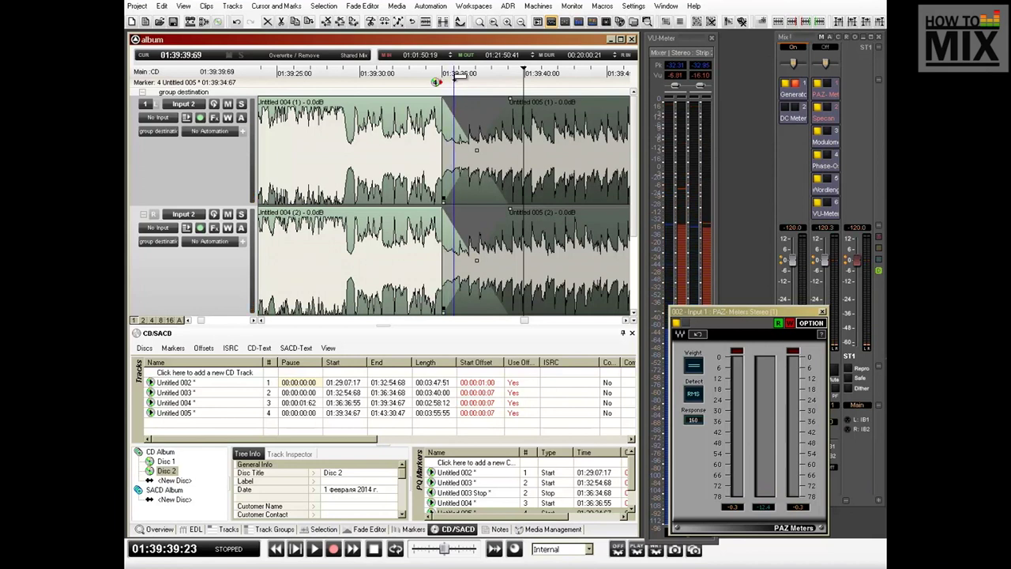
pyautogui.press('space')
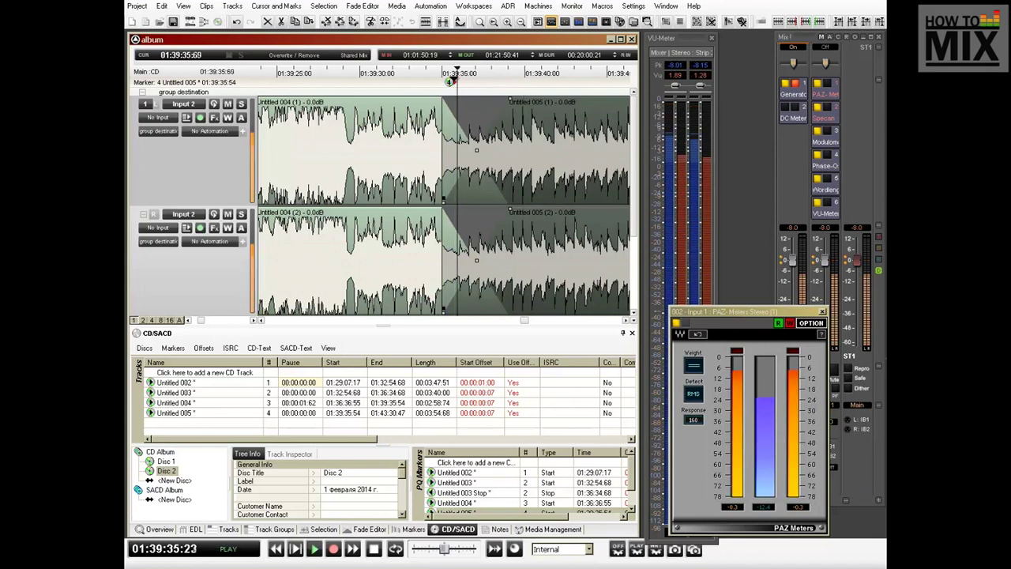
pyautogui.press('space')
pyautogui.click(457, 75)
pyautogui.moveTo(457, 76); pyautogui.dragTo(452, 76)
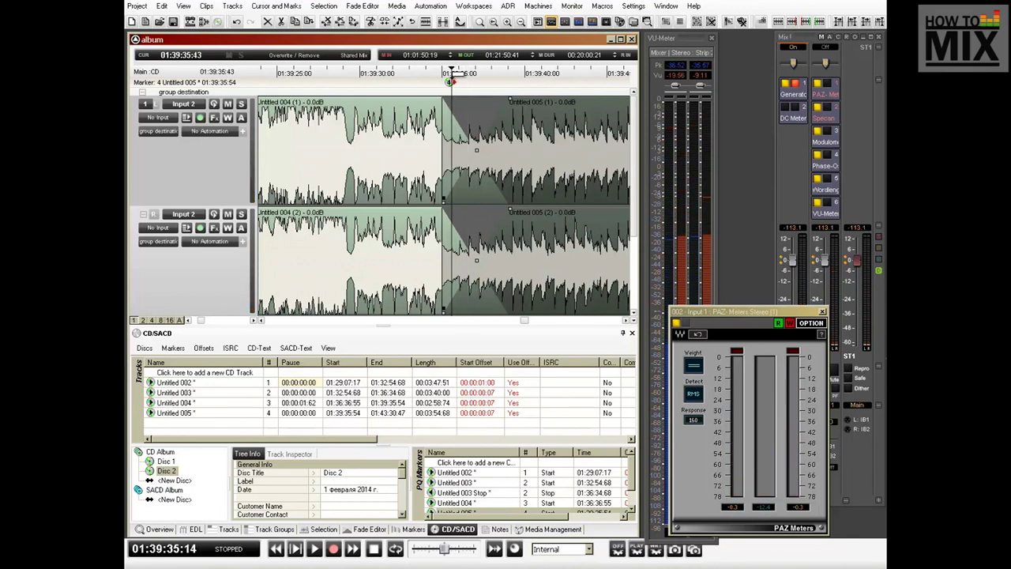
pyautogui.press('space')
pyautogui.press('space')
# Step: Move the Untitled 005 start marker to 01:39:35:17 and play the track's opening from there
pyautogui.moveTo(454, 76); pyautogui.dragTo(444, 80)
pyautogui.press('space')
pyautogui.press('space')
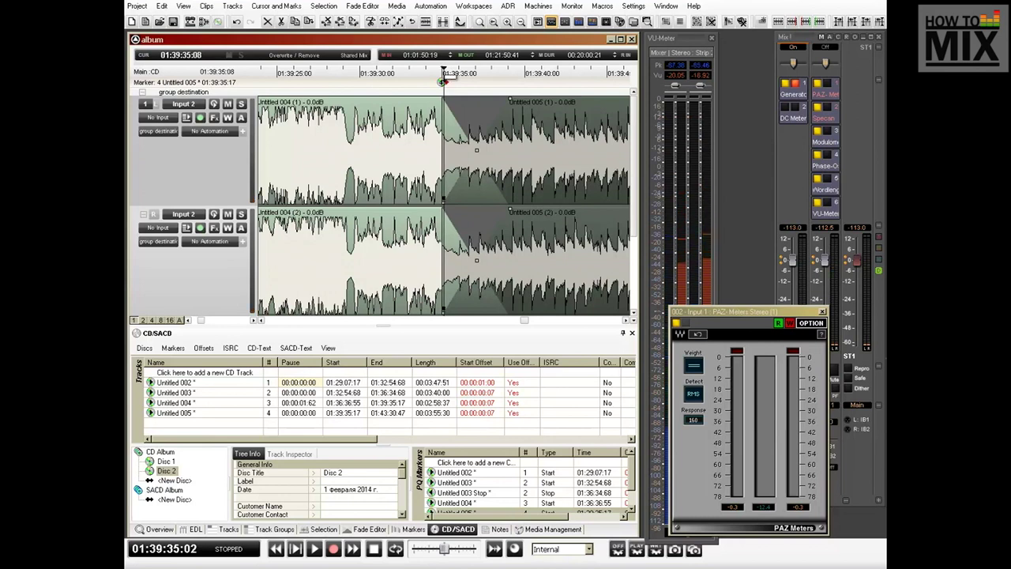
pyautogui.press('space')
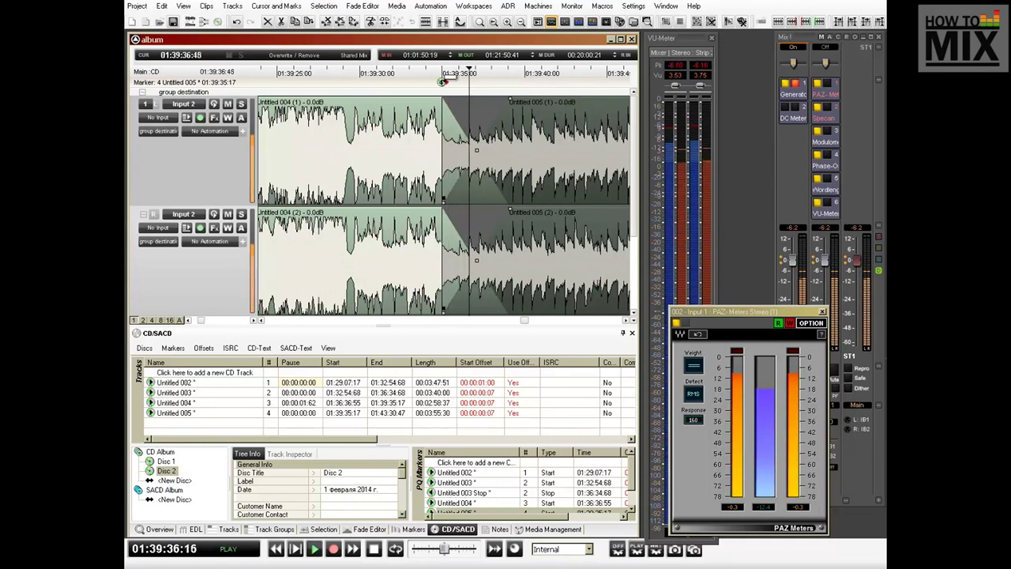
pyautogui.click(486, 193)
pyautogui.press('f')
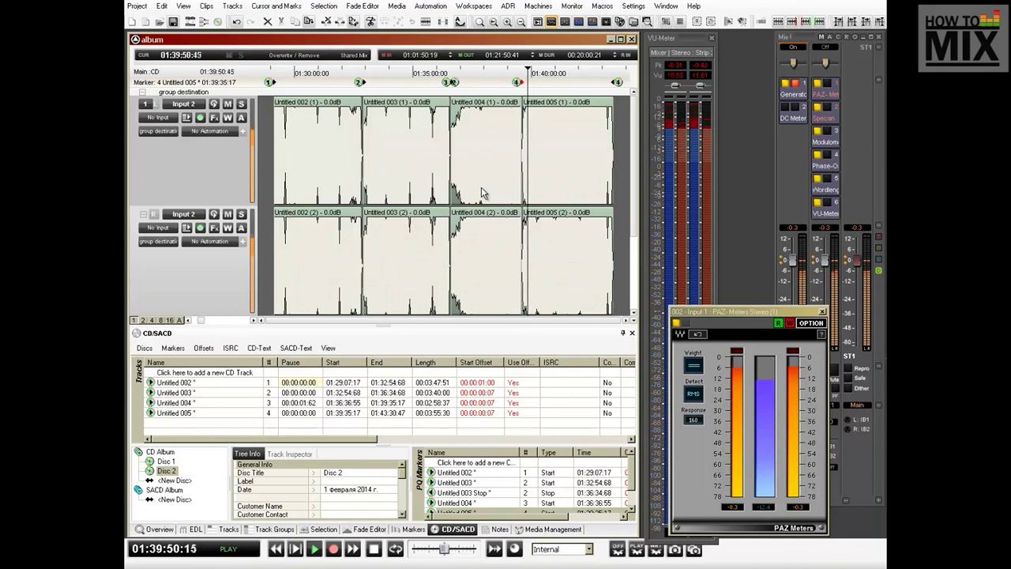
pyautogui.press('space')
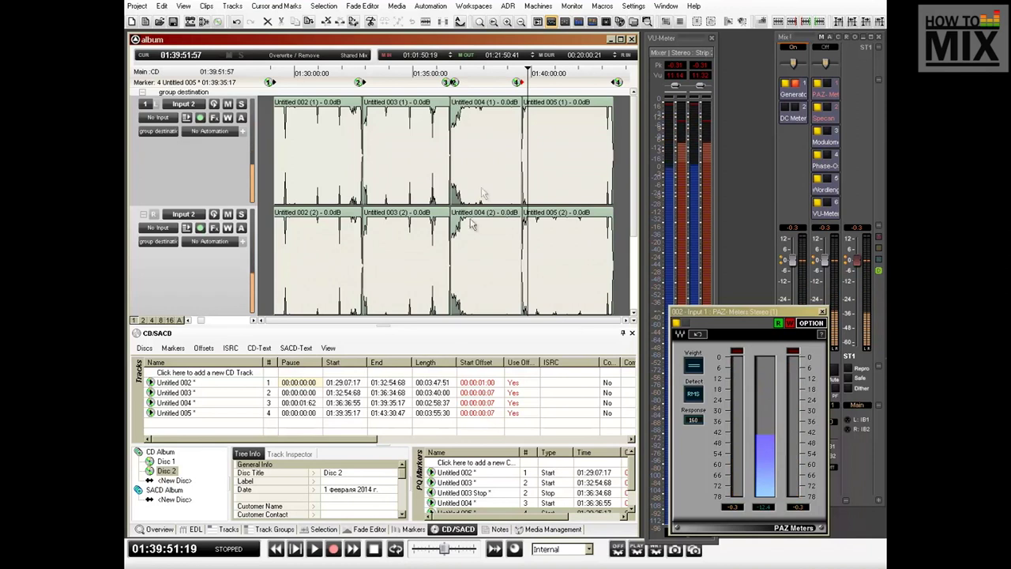
# Step: Show the CD Player and play the transition from Untitled 002 into Untitled 003
pyautogui.rightClick(430, 371)
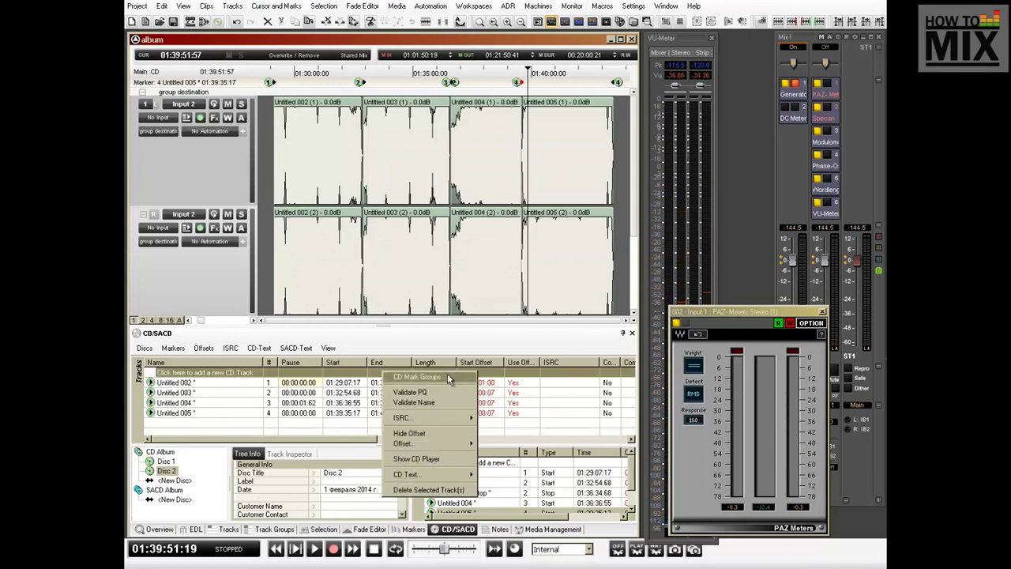
pyautogui.click(416, 459)
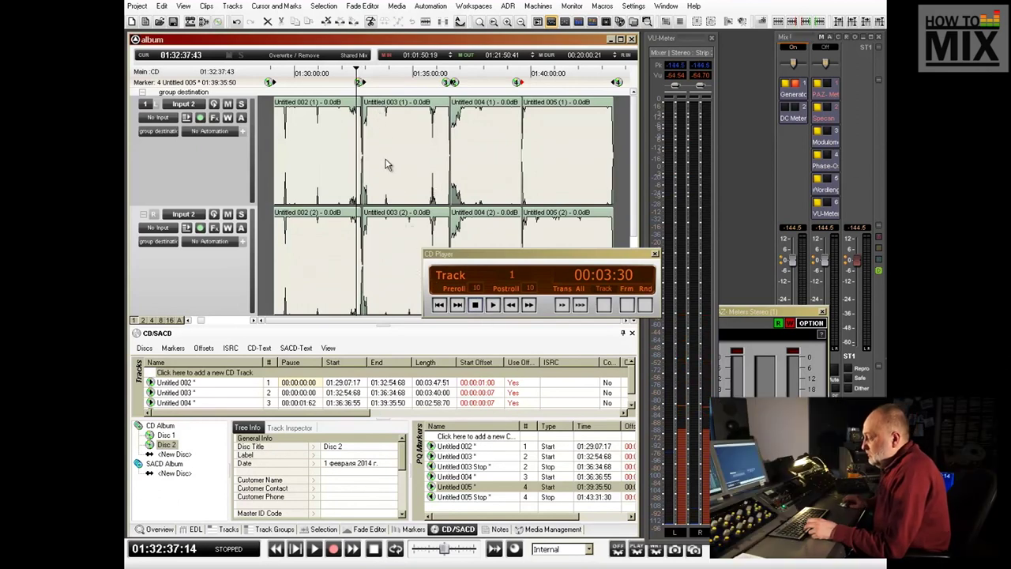
pyautogui.moveTo(388, 139); pyautogui.dragTo(362, 163)
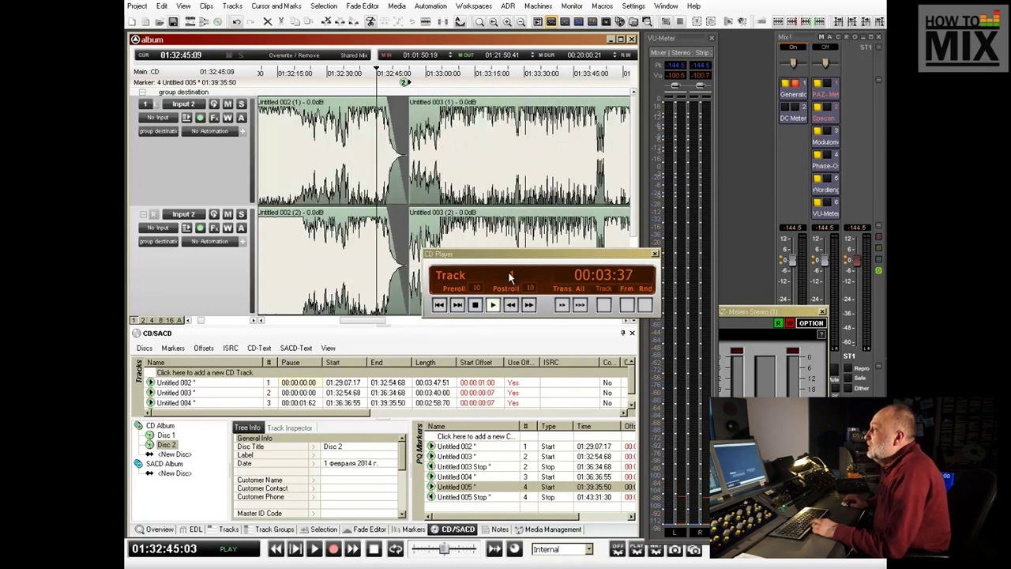
pyautogui.press('space')
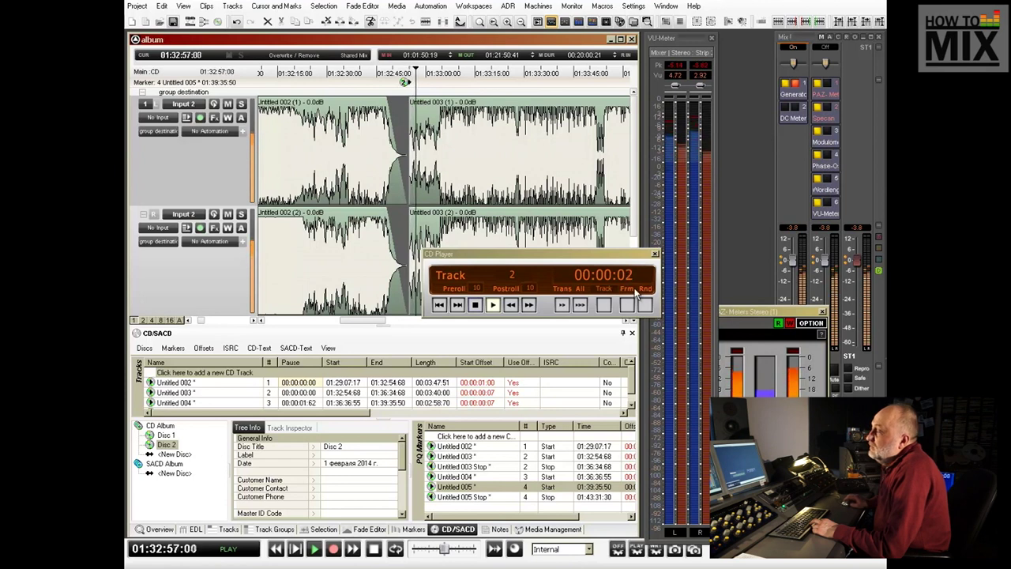
pyautogui.press('space')
# Step: Play the transition from Untitled 003 into Untitled 004, starting near 01:36:28:68, to check the CD track change
pyautogui.hotkey('ctrl', 'Left')
pyautogui.hotkey('ctrl', 'Left')
pyautogui.hotkey('ctrl', 'Left')
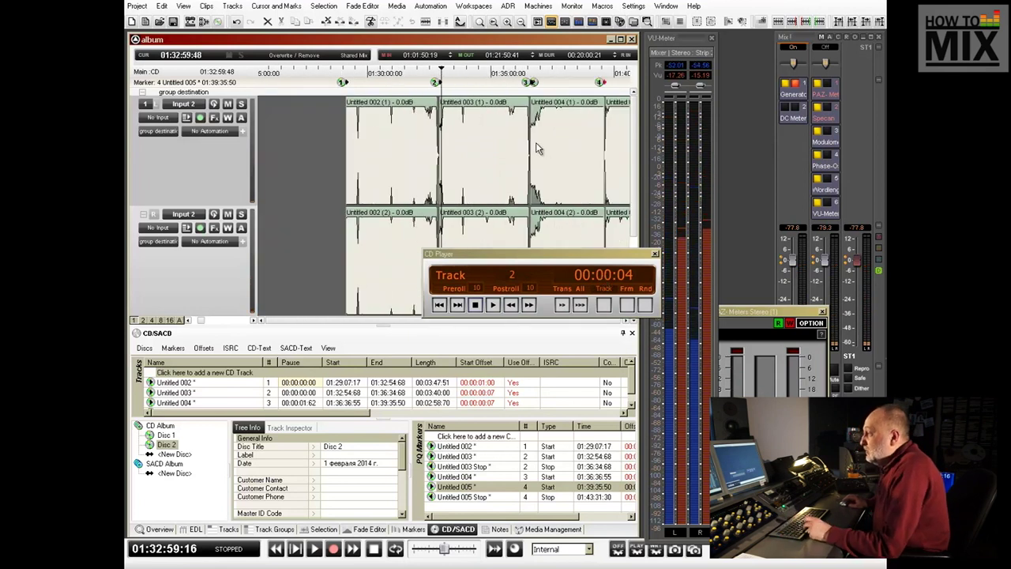
pyautogui.scroll(5, 488, 179)
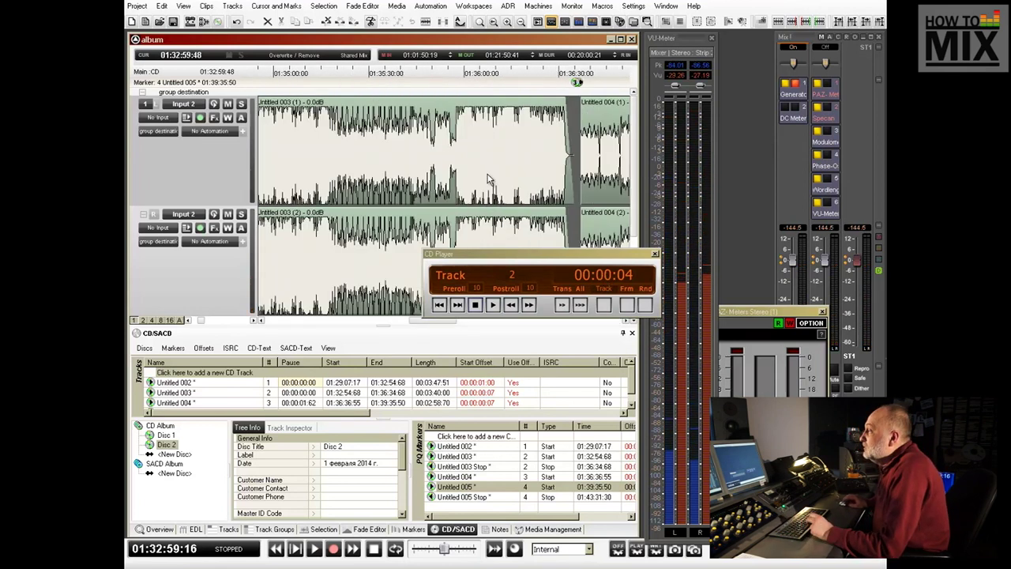
pyautogui.click(553, 188)
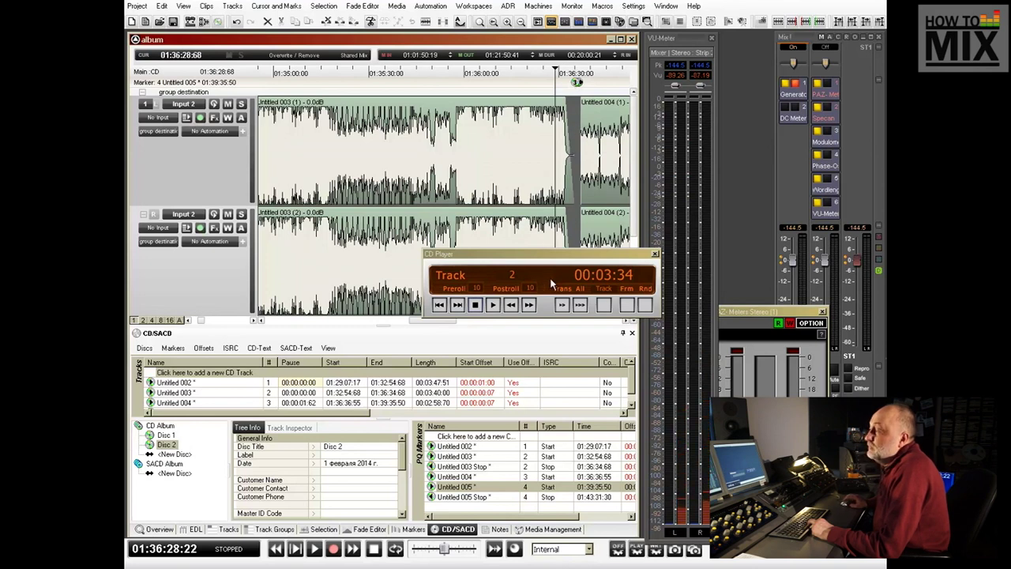
pyautogui.press('space')
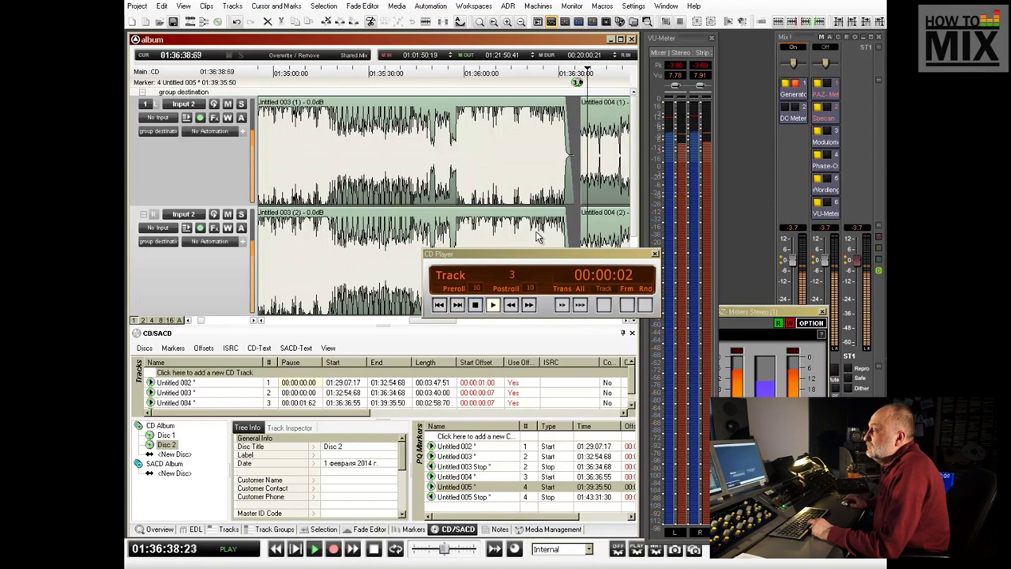
pyautogui.press('space')
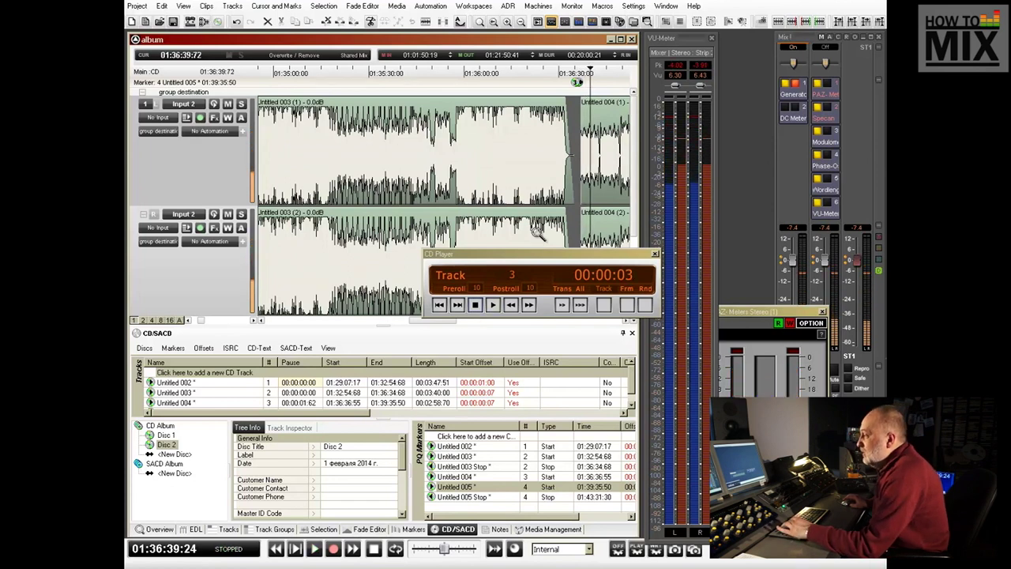
# Step: Play the crossfade from Untitled 004 into Untitled 005 to check the CD track change, and stop playback
pyautogui.scroll(-2, 538, 236)
pyautogui.scroll(-2, 553, 197)
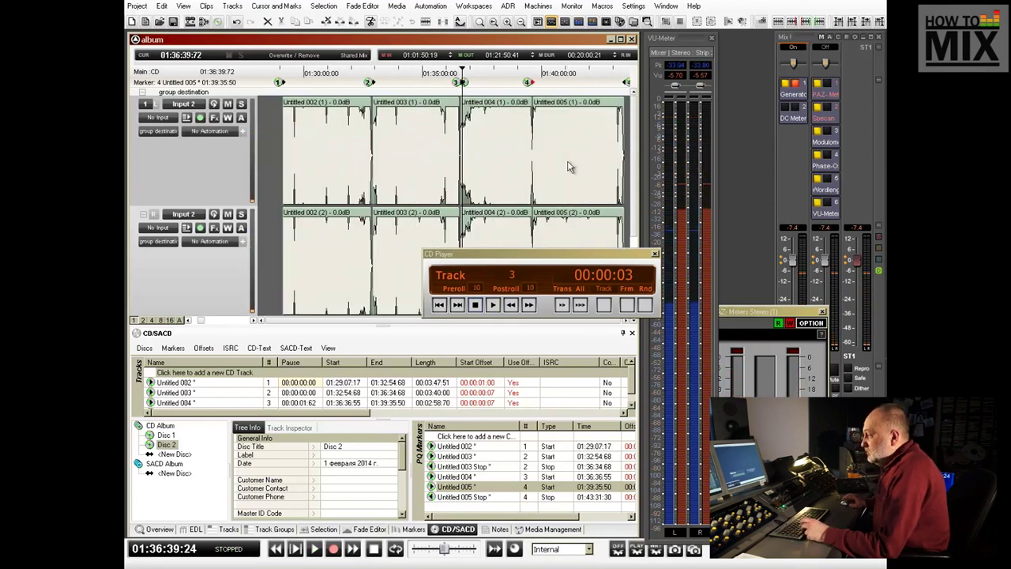
pyautogui.moveTo(569, 136); pyautogui.dragTo(507, 184)
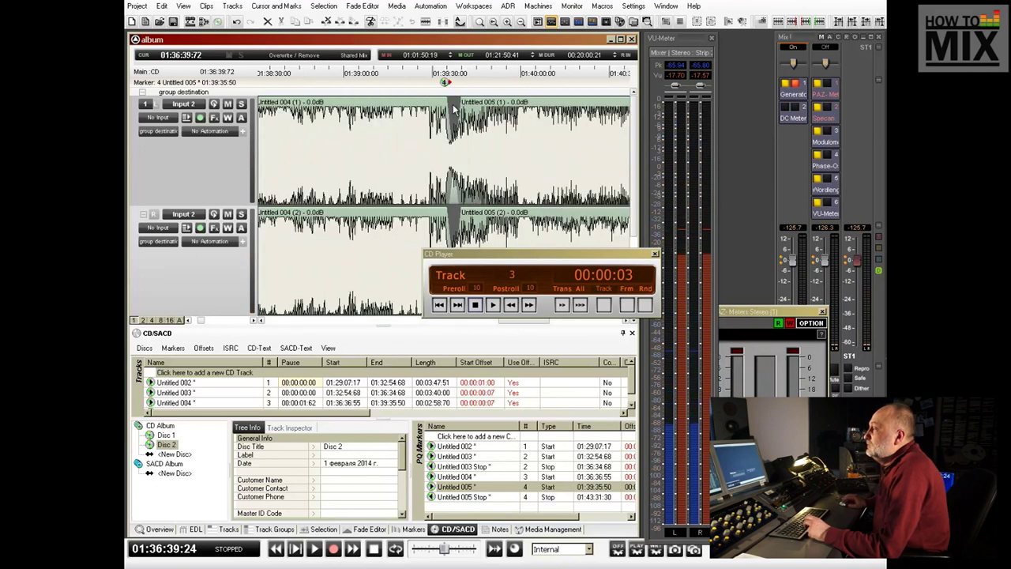
pyautogui.click(435, 87)
pyautogui.press('space')
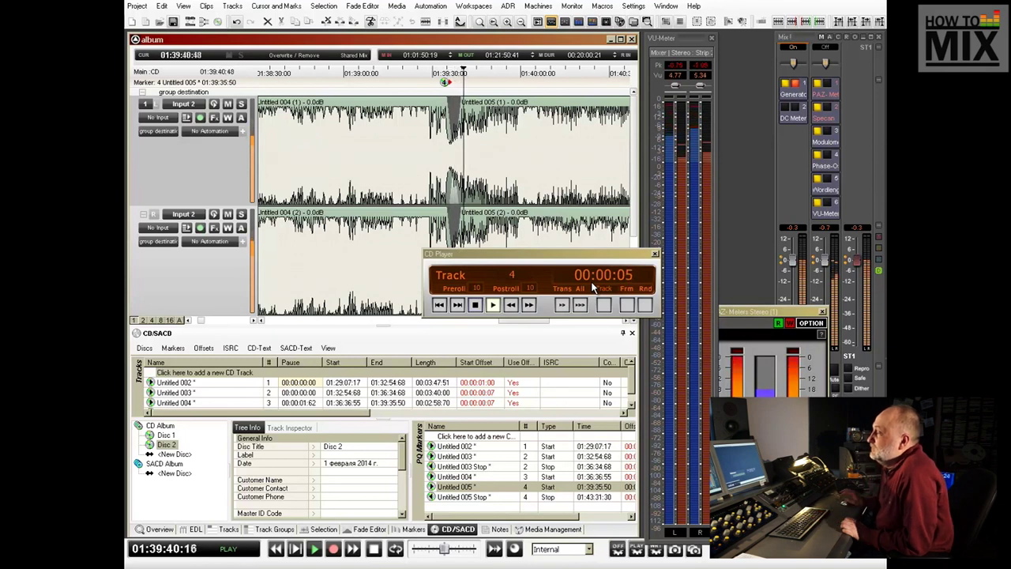
pyautogui.click(477, 306)
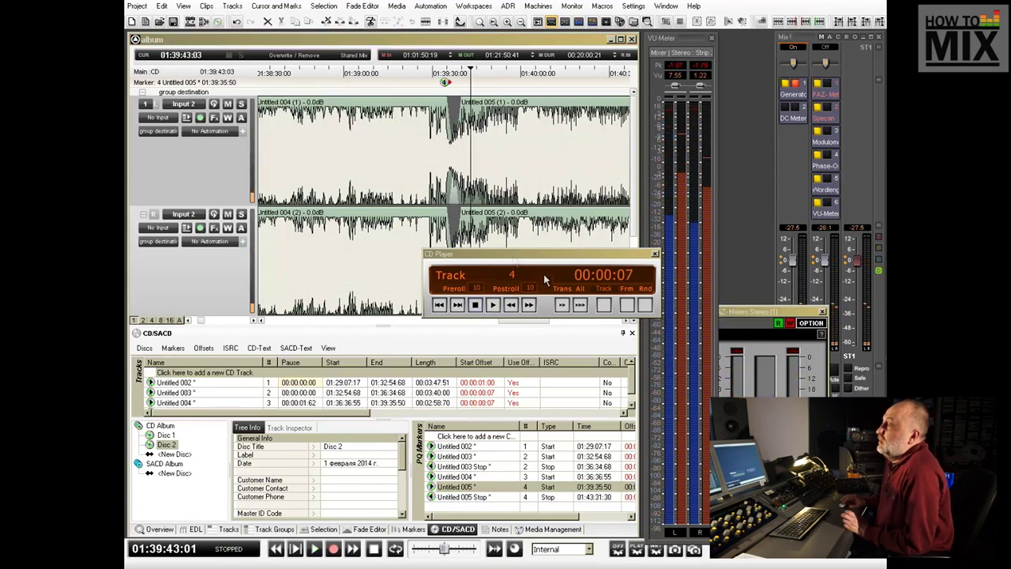